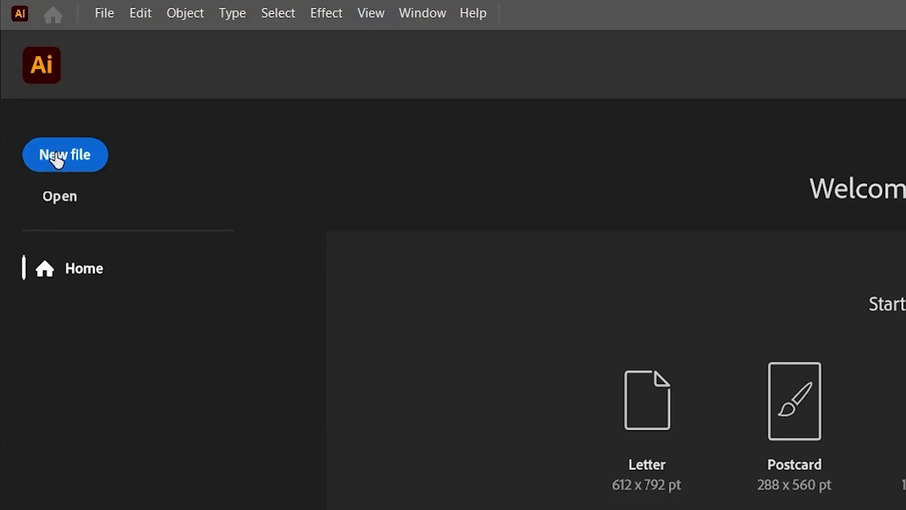
- Create a new 1080 x 1350 px RGB document with one portrait artboard
click(56, 158)
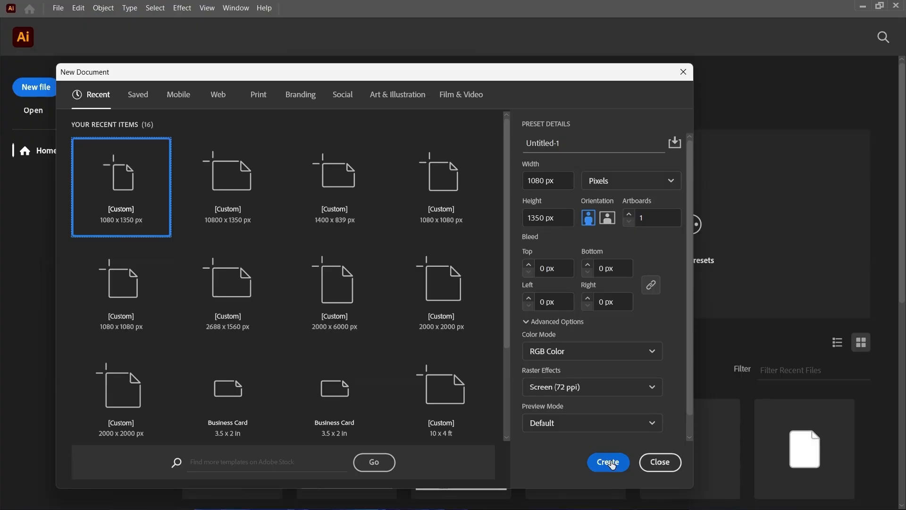
click(608, 462)
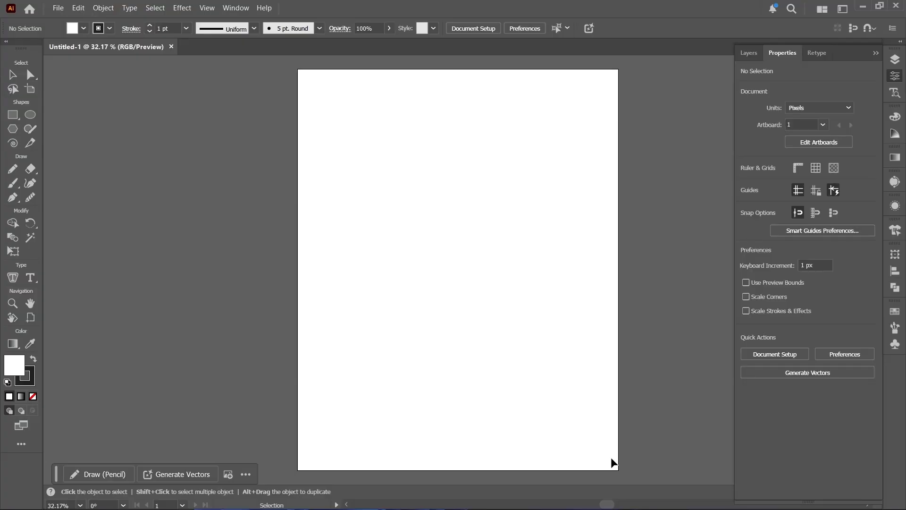
- Duplicate the artboard so the copy sits directly against the original's right edge
scroll(465, 390, down, 8)
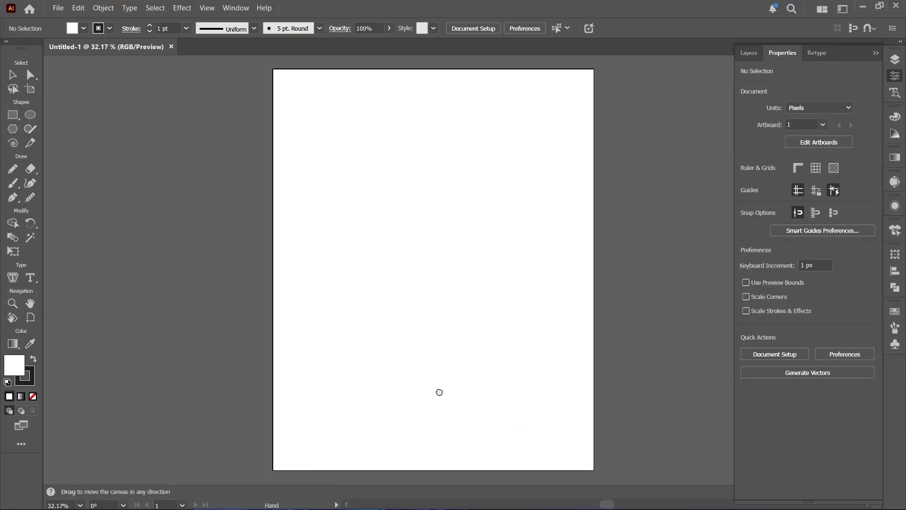
drag(351, 314, 393, 300)
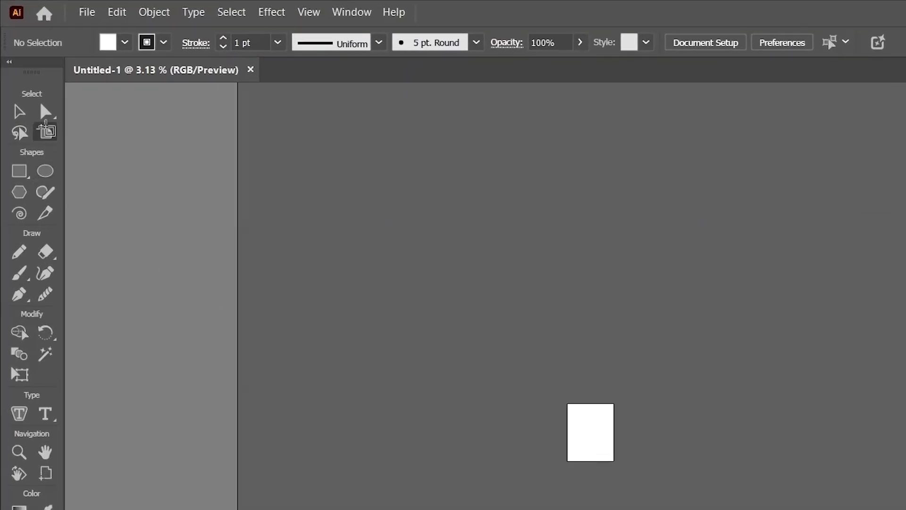
click(47, 130)
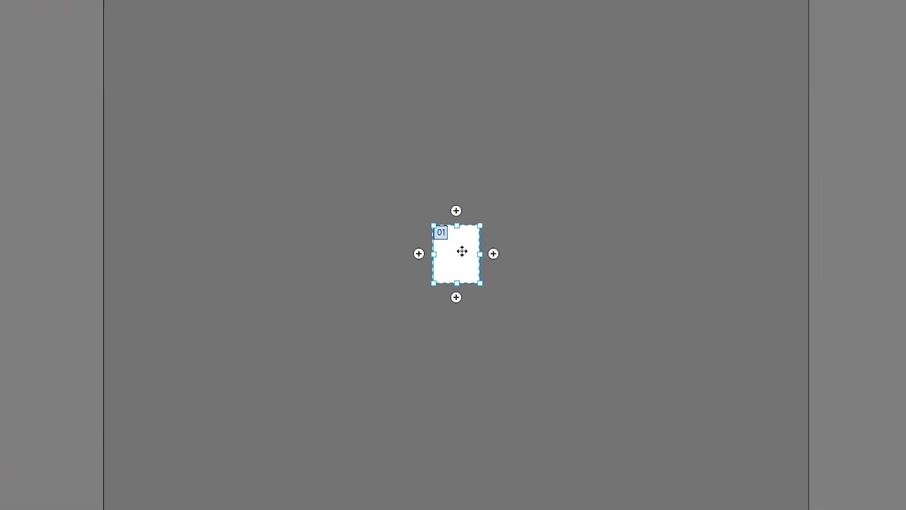
drag(462, 251, 260, 258)
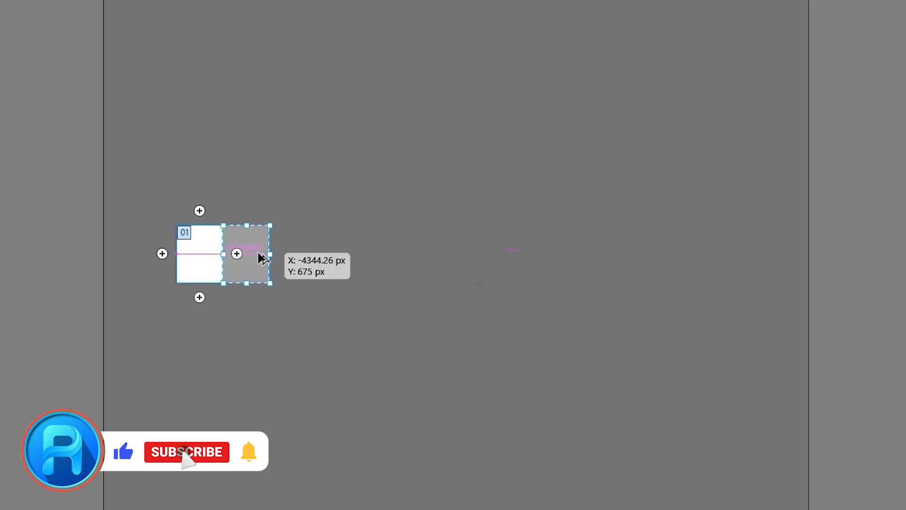
drag(260, 255, 260, 255)
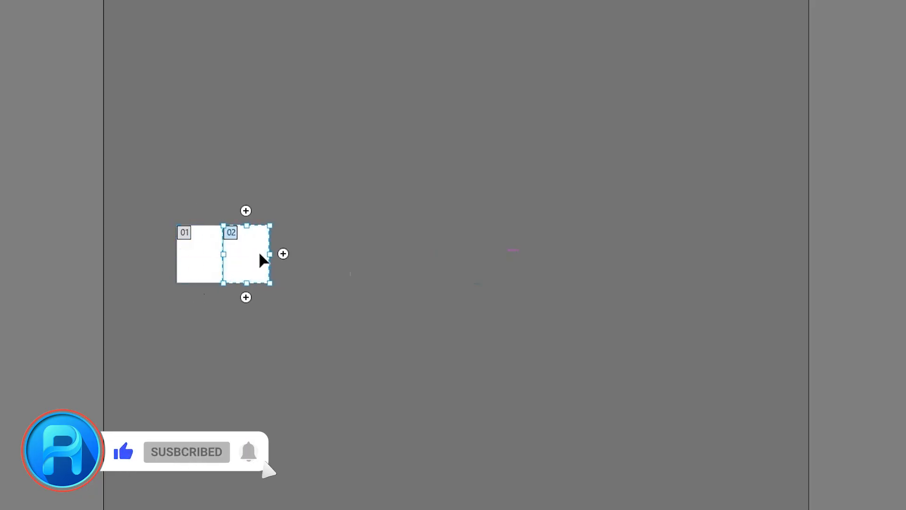
- Repeat the artboard duplication until ten artboards form a continuous row, then finish artboard editing
key(ctrl+d)
key(ctrl+d)
key(ctrl+d)
key(ctrl+d)
key(ctrl+d)
key(ctrl+d)
key(ctrl+d)
key(ctrl+d)
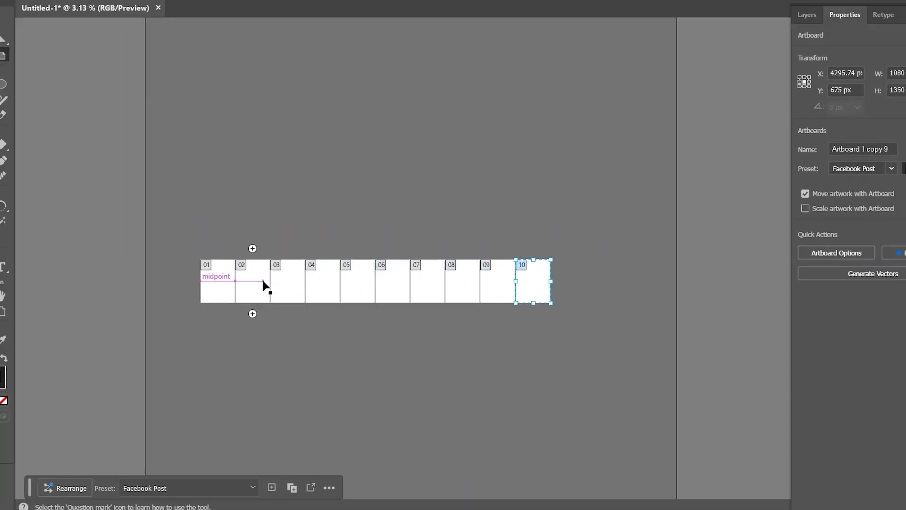
key(ctrl+a)
click(13, 74)
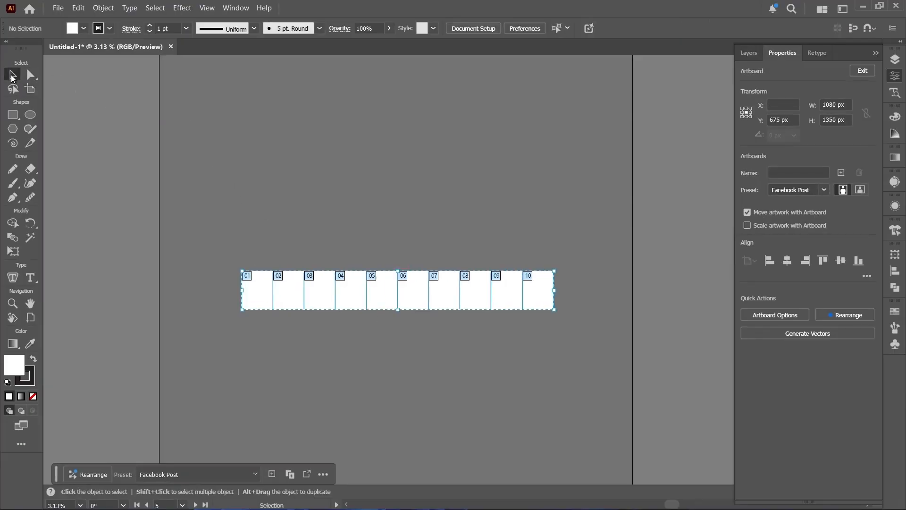
- Bring in the Fructa brand guideline artwork and place it left of the first artboard
scroll(243, 297, up, 4)
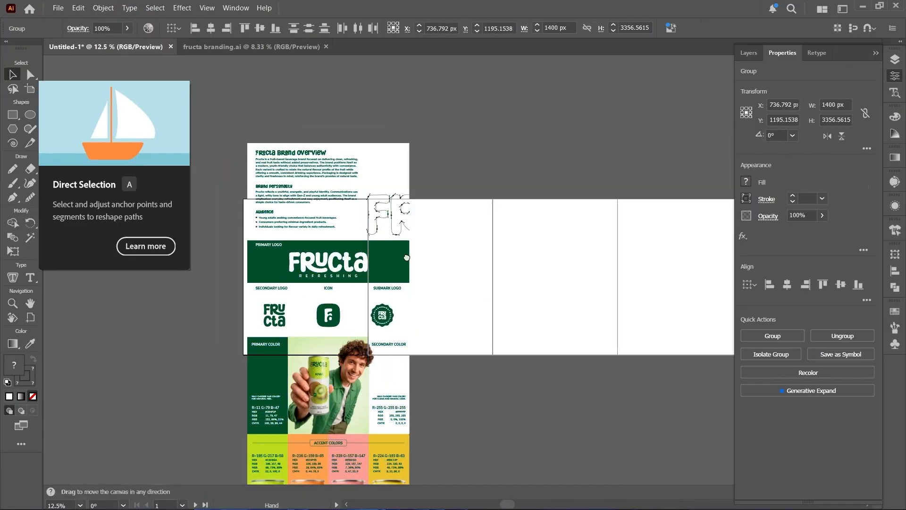
drag(406, 257, 572, 298)
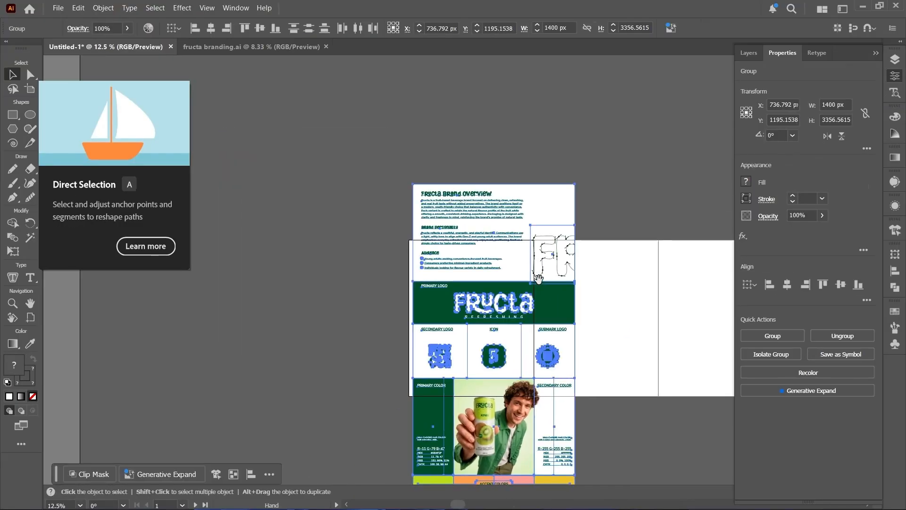
drag(491, 211, 293, 100)
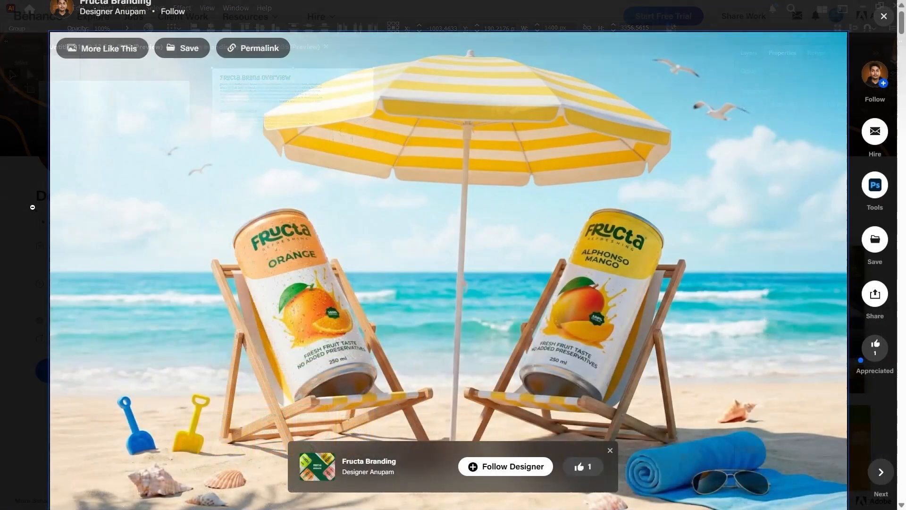
- Switch to Behance and review the Fructa Branding project from its beach mockup through the logo and color sections
scroll(32, 215, down, 3)
scroll(31, 256, down, 20)
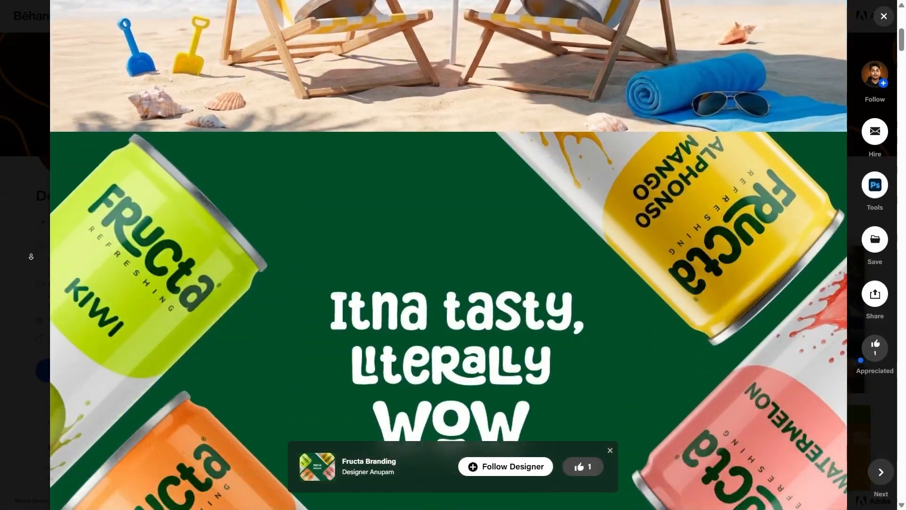
scroll(28, 263, down, 20)
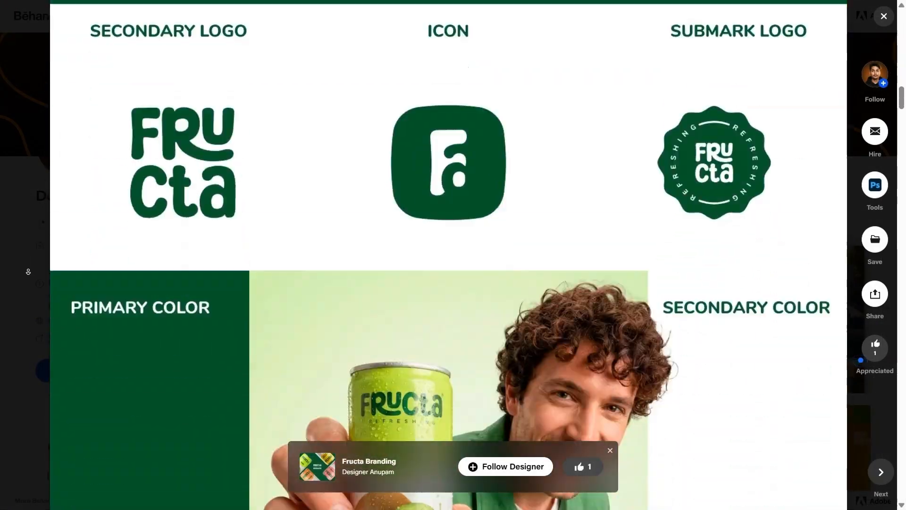
scroll(24, 288, down, 15)
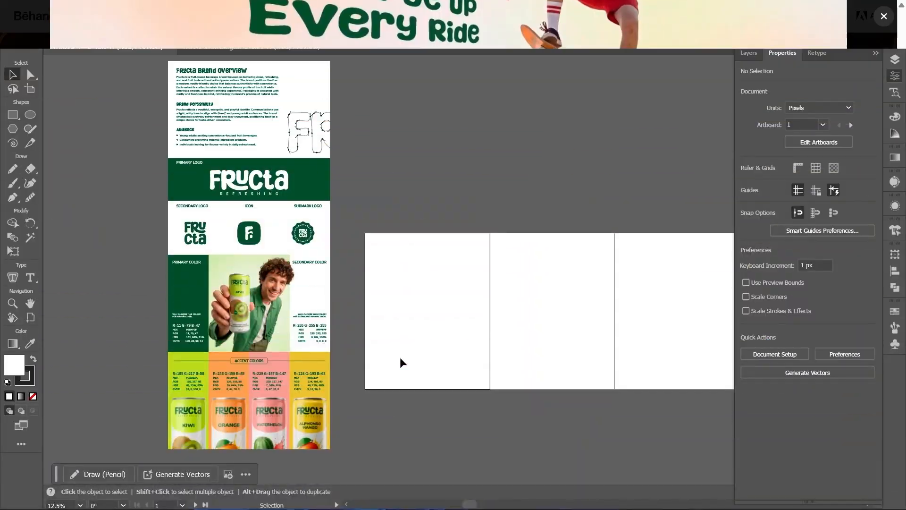
- Draw a 1080 x 1350 px rectangle covering the whole first artboard
scroll(405, 360, up, 1)
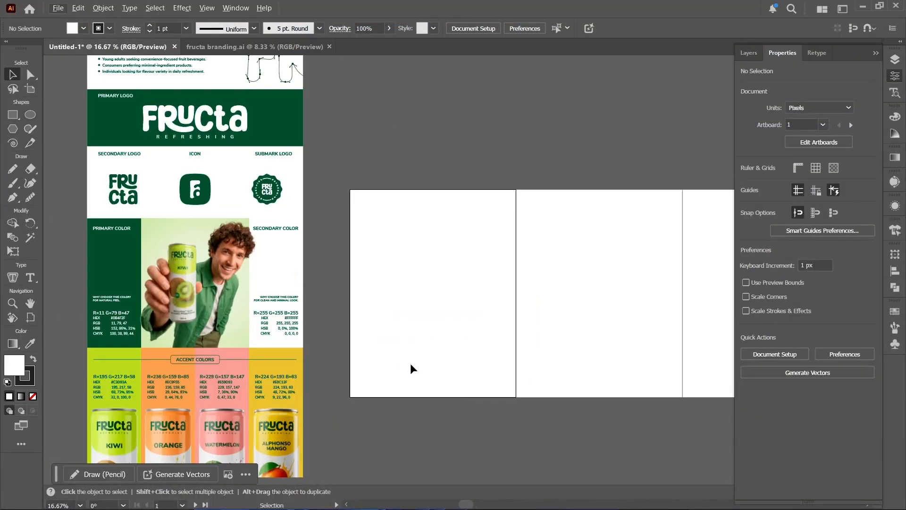
scroll(409, 368, up, 2)
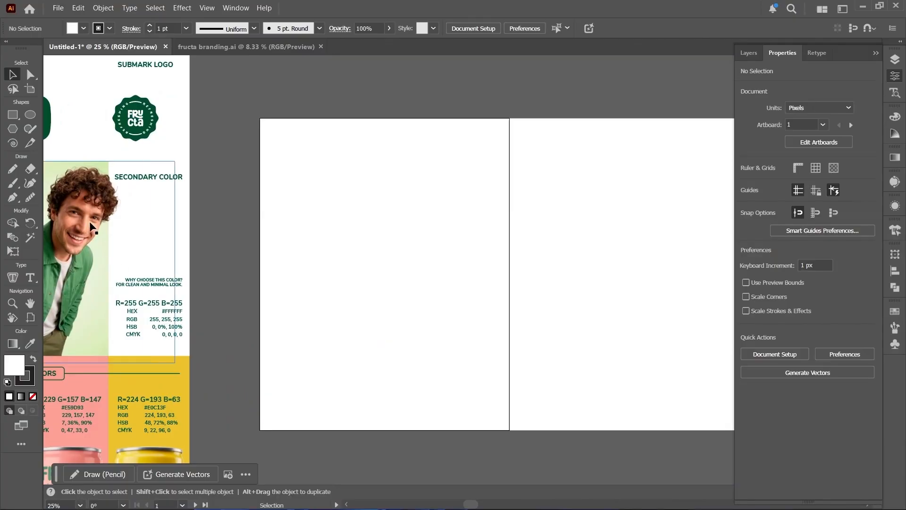
click(14, 116)
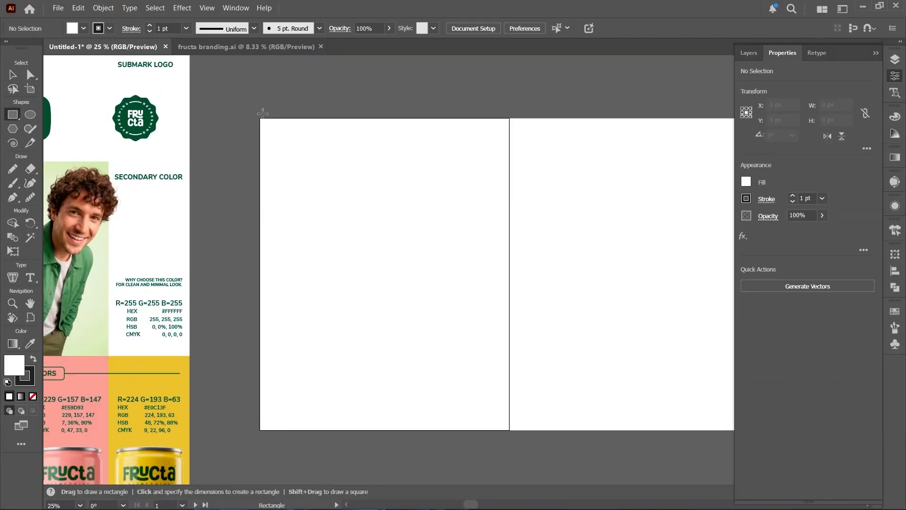
drag(258, 118, 508, 428)
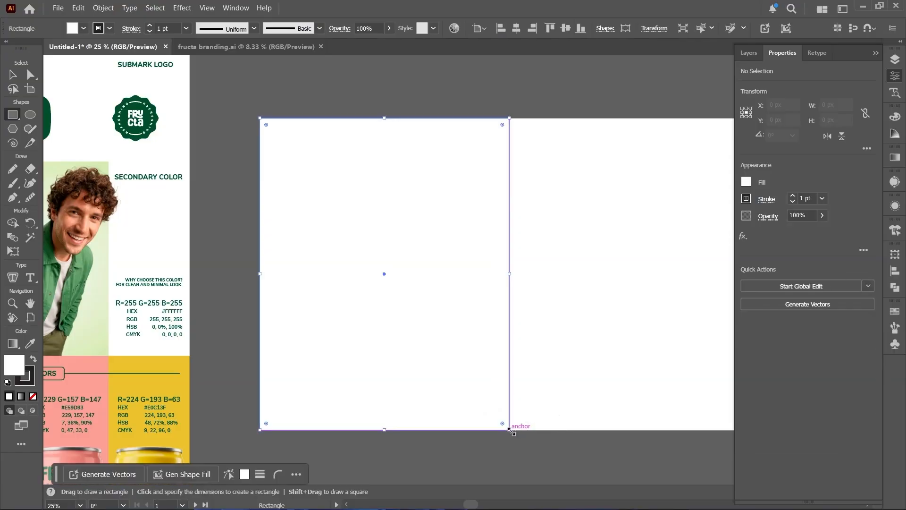
key(v)
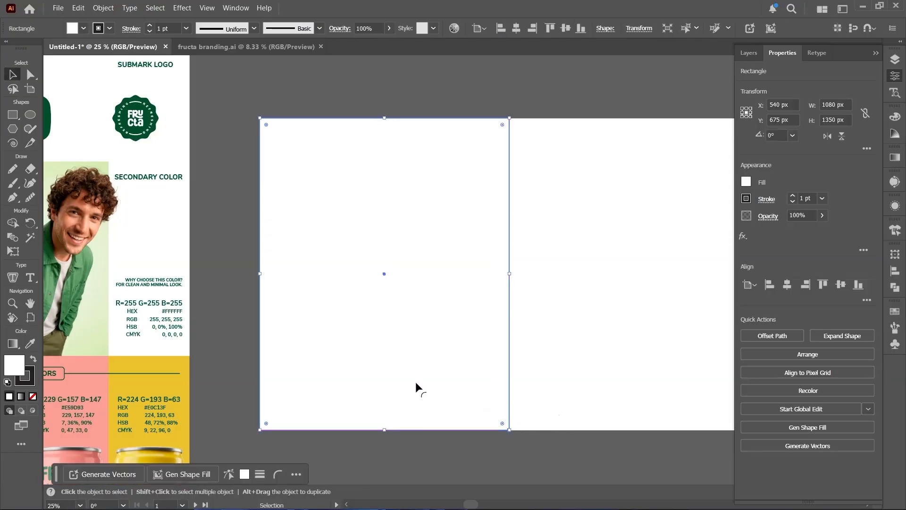
- Remove the rectangle's stroke and fill it with dark green #062d19, darkened from a color sampled on the submark logo
click(24, 385)
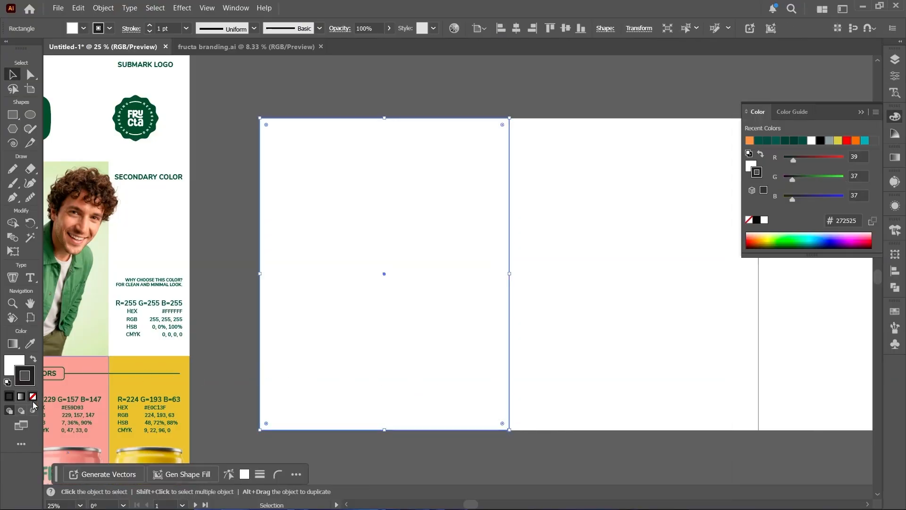
click(33, 397)
click(14, 362)
double_click(22, 367)
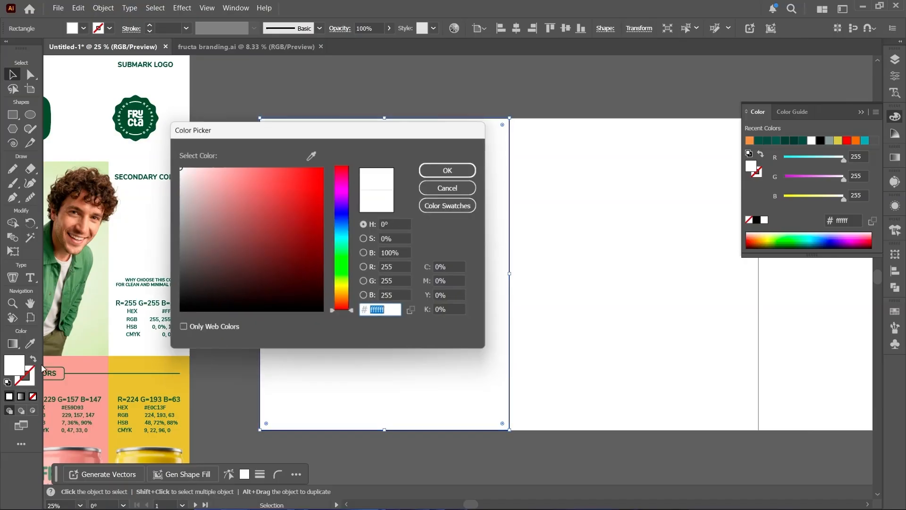
click(311, 154)
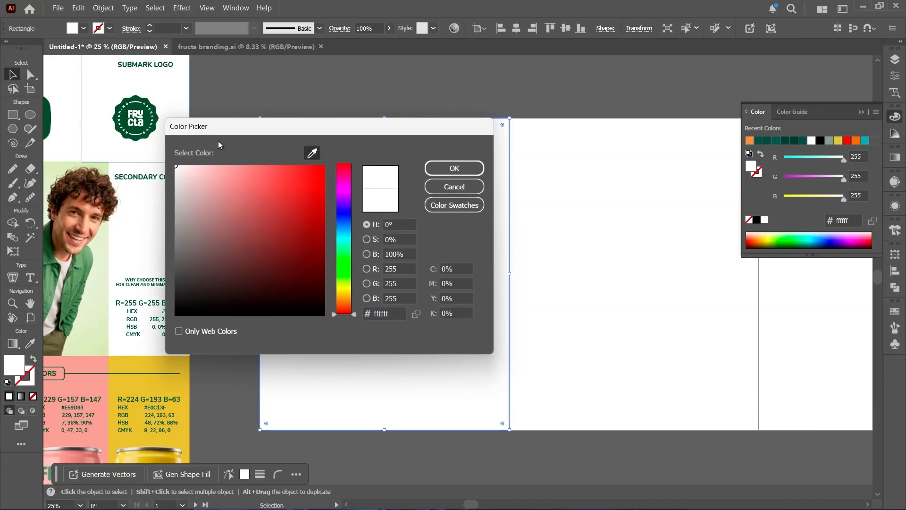
click(125, 117)
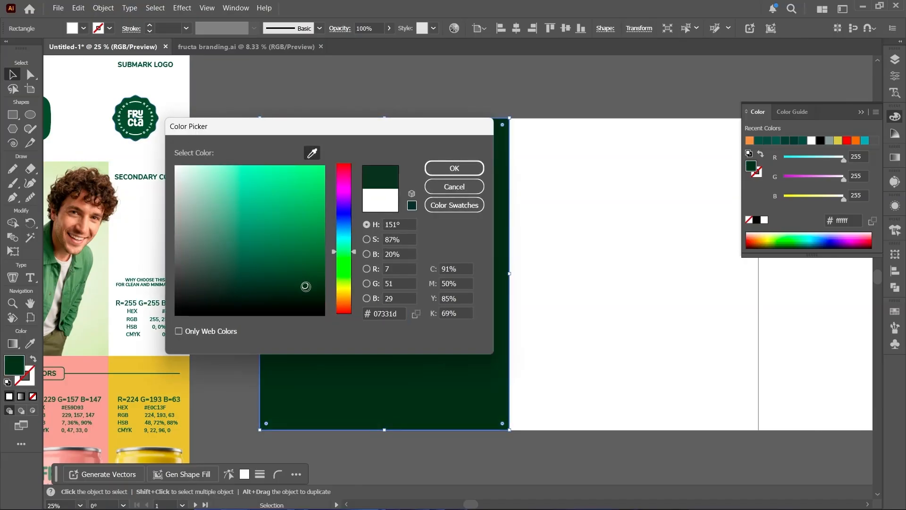
click(438, 167)
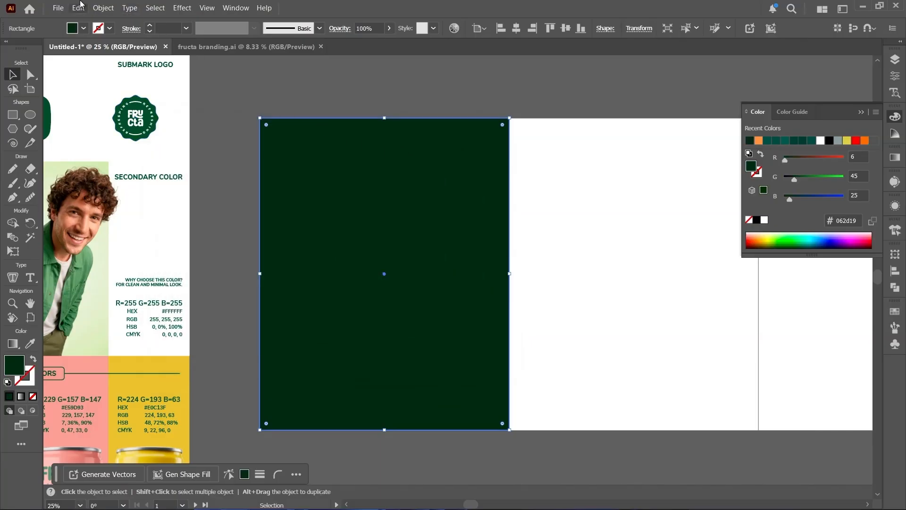
- Run the Custom Bento script on the dark green rectangle to generate a grid of rounded boxes
click(57, 6)
mouse_move(118, 307)
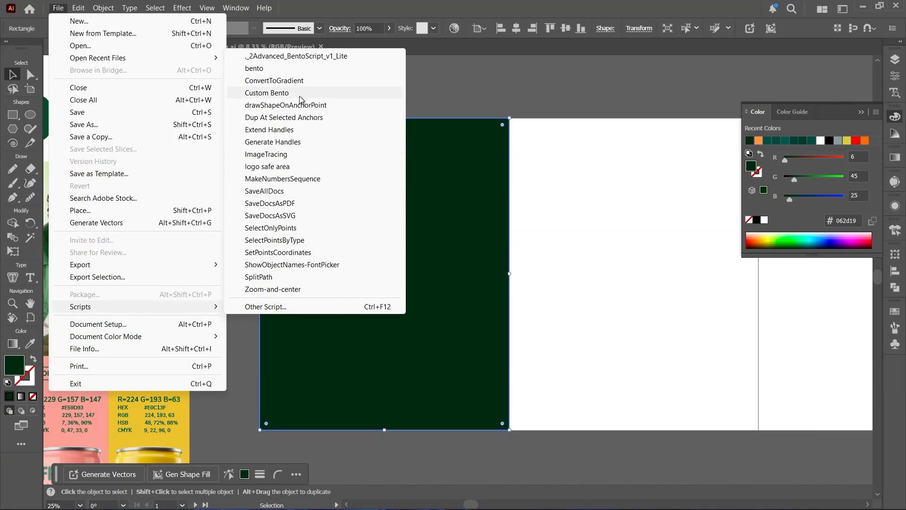
click(266, 93)
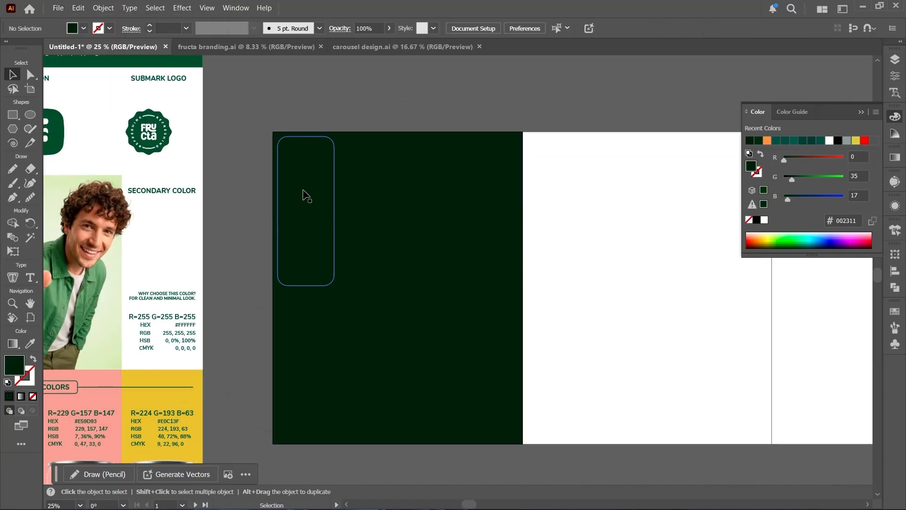
- Fill the group of bento boxes with white sampled from the neighbouring artboard
key(i)
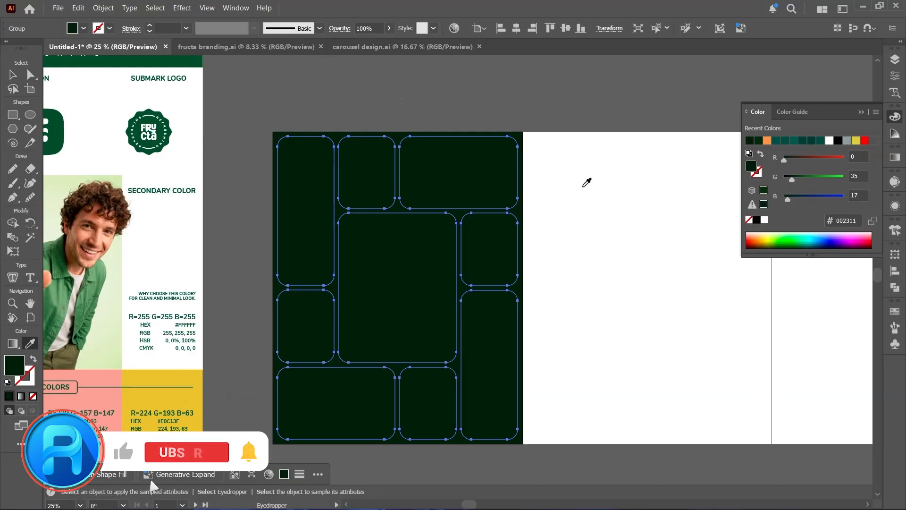
click(584, 186)
key(v)
click(234, 248)
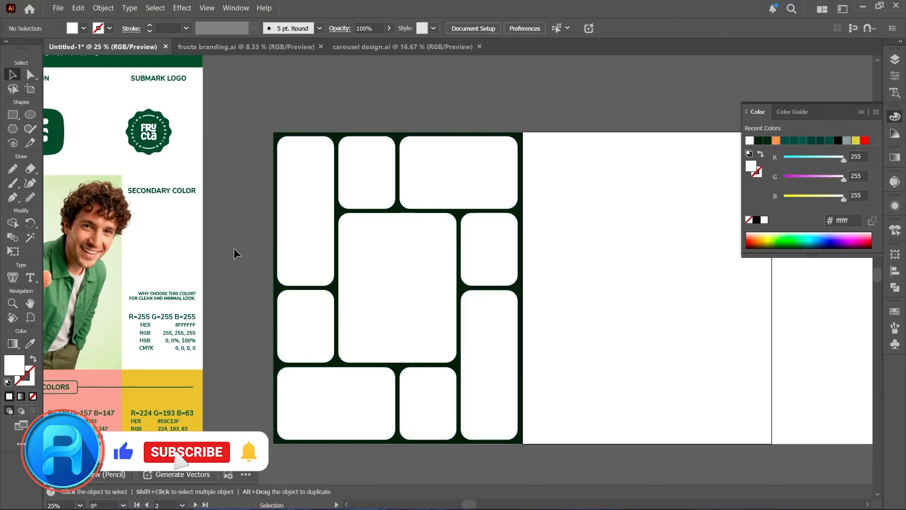
- Recolor the "Itna tasty, literally WOW" tagline with the green sampled from the Primary Color block
key(ctrl+minus)
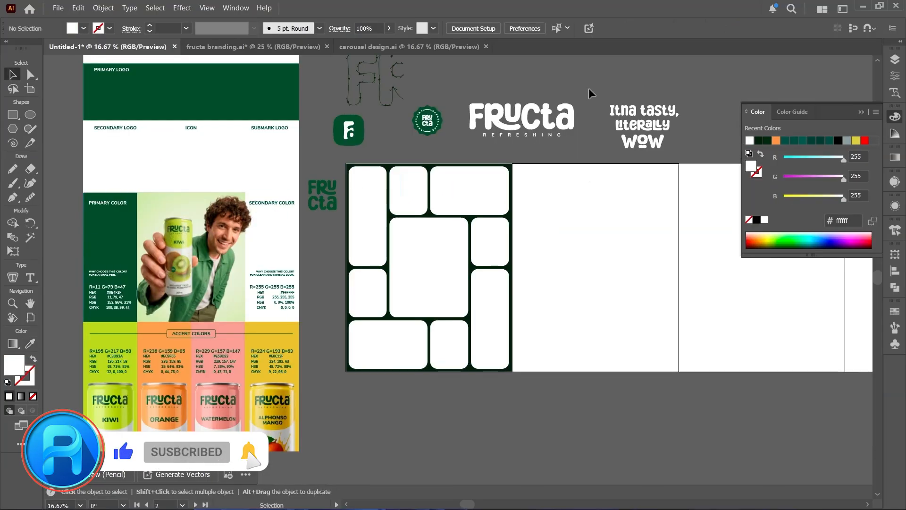
click(647, 123)
click(860, 112)
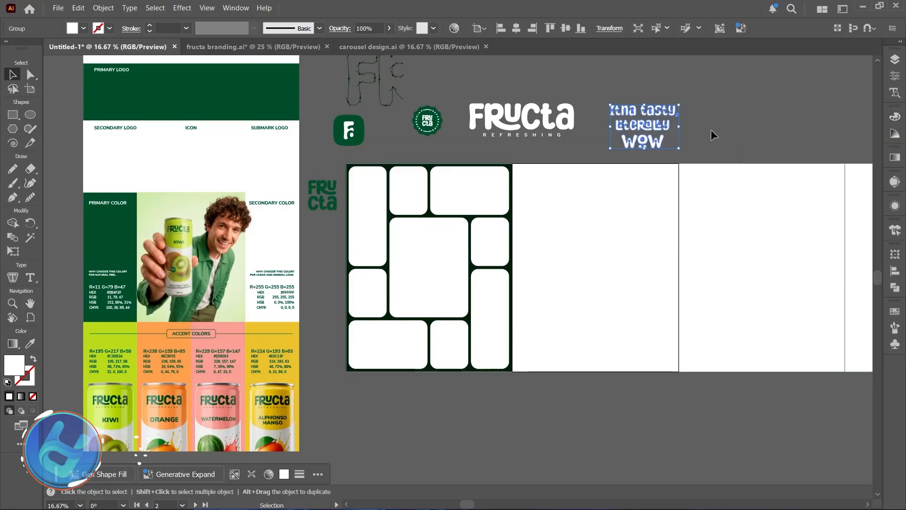
key(i)
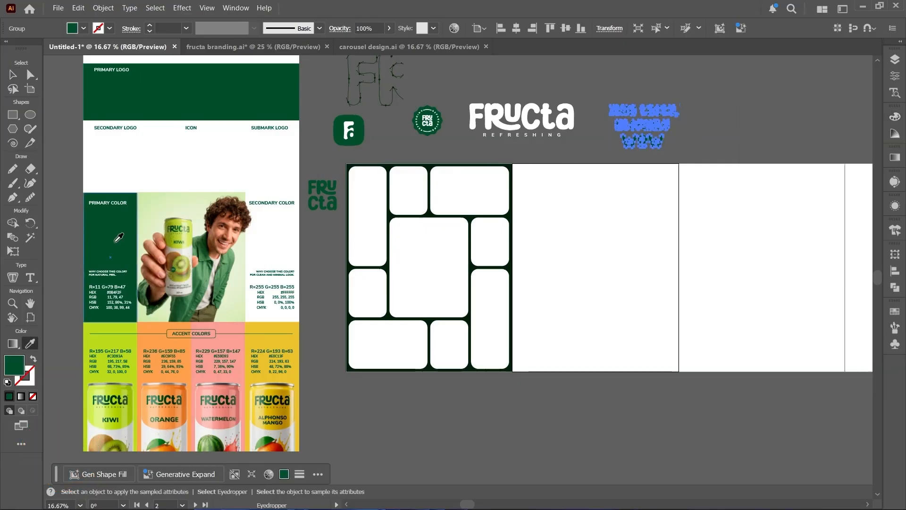
click(116, 242)
key(v)
- Place the tagline at a reduced size in the large central bento box and center it vertically
drag(634, 145, 417, 287)
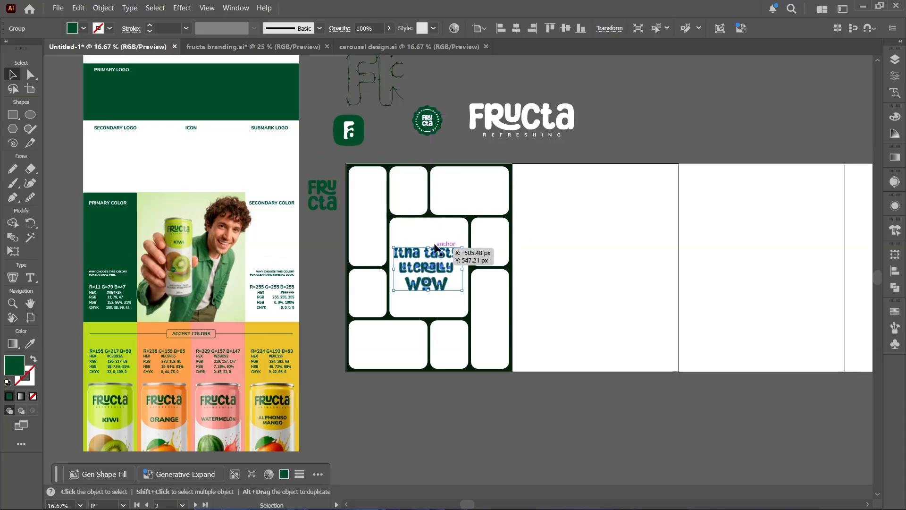
drag(430, 246, 429, 256)
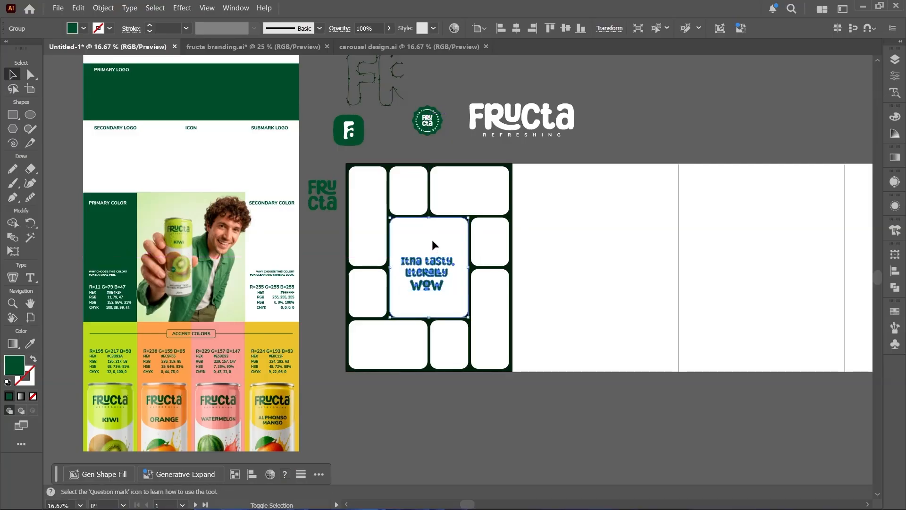
shift+click(431, 240)
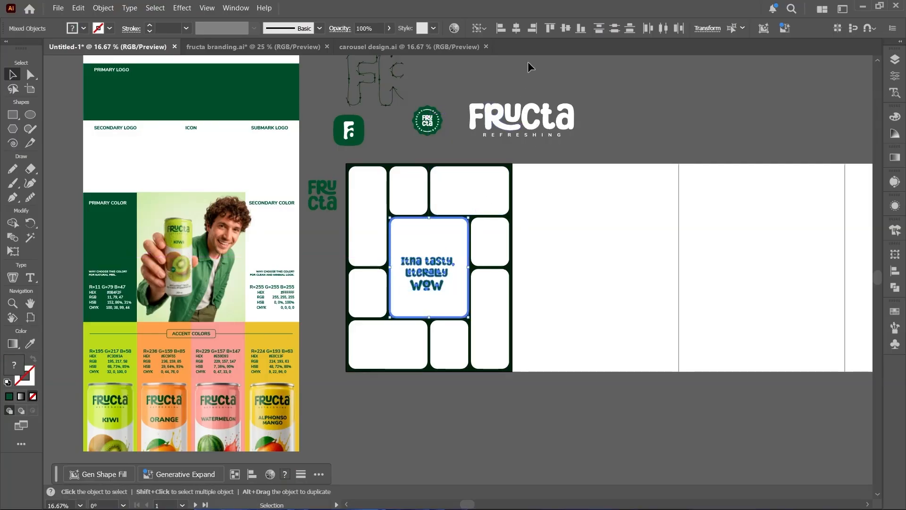
click(564, 28)
click(551, 79)
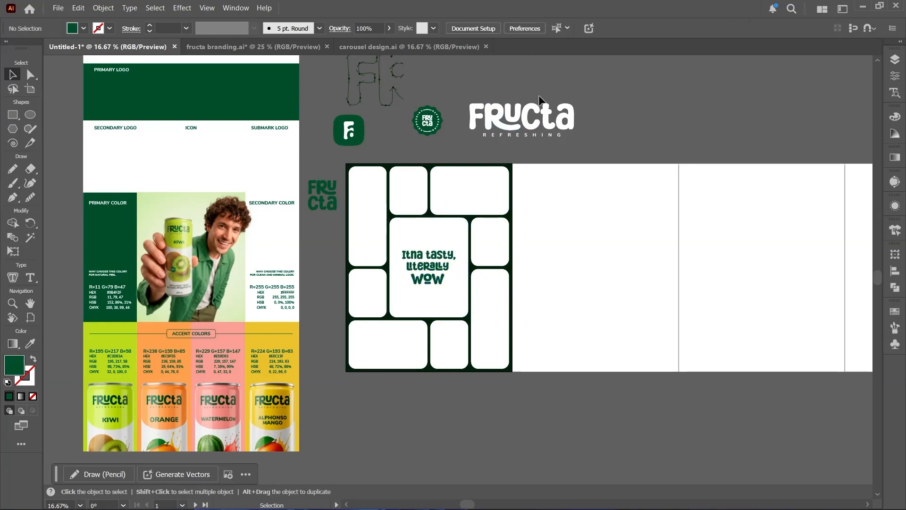
- Place the round submark logo, tilted and brought to the front, over the upper-left corner of the central box
scroll(404, 136, up, 1)
drag(452, 102, 438, 239)
key(ctrl+shift+bracketright)
key(ctrl)
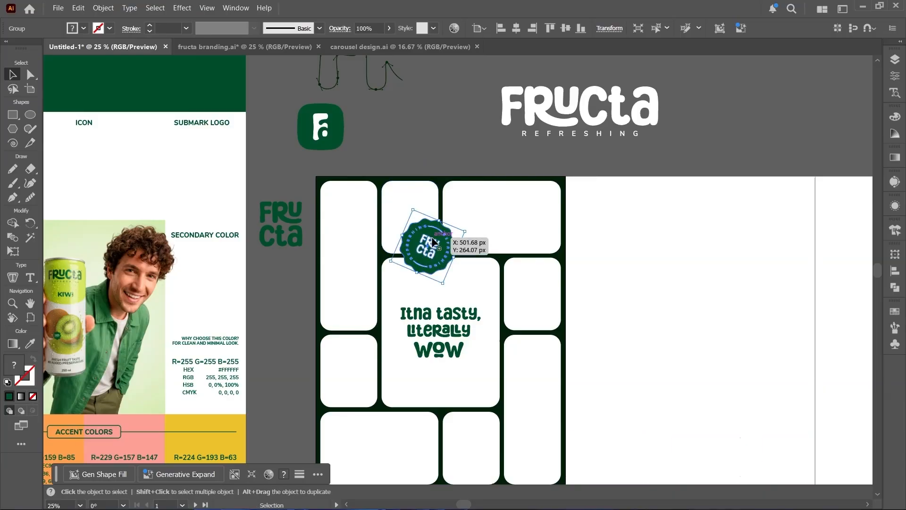
- Arrange three round submark badges in varied sizes and tilts over the small box above the tagline box
drag(426, 242, 425, 93)
scroll(425, 242, up, 2)
drag(426, 101, 427, 136)
drag(437, 158, 347, 111)
drag(350, 123, 344, 117)
drag(372, 146, 366, 150)
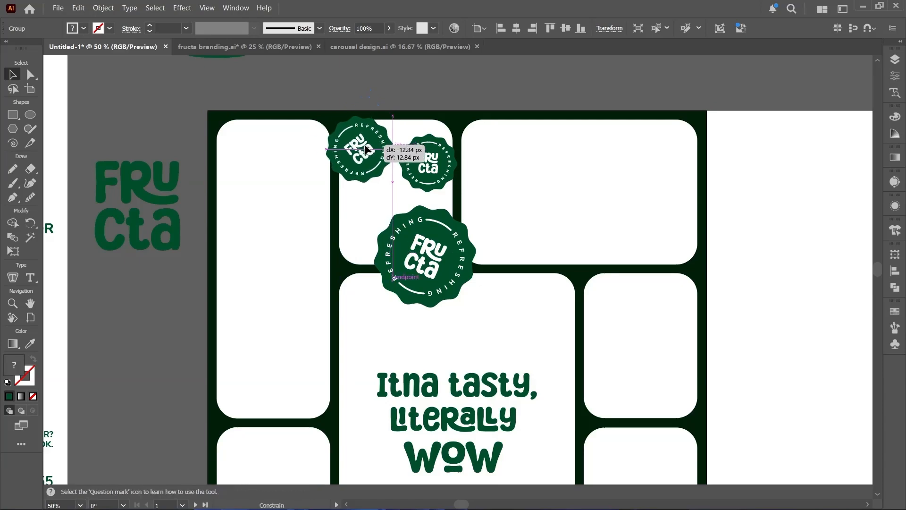
drag(366, 150, 365, 149)
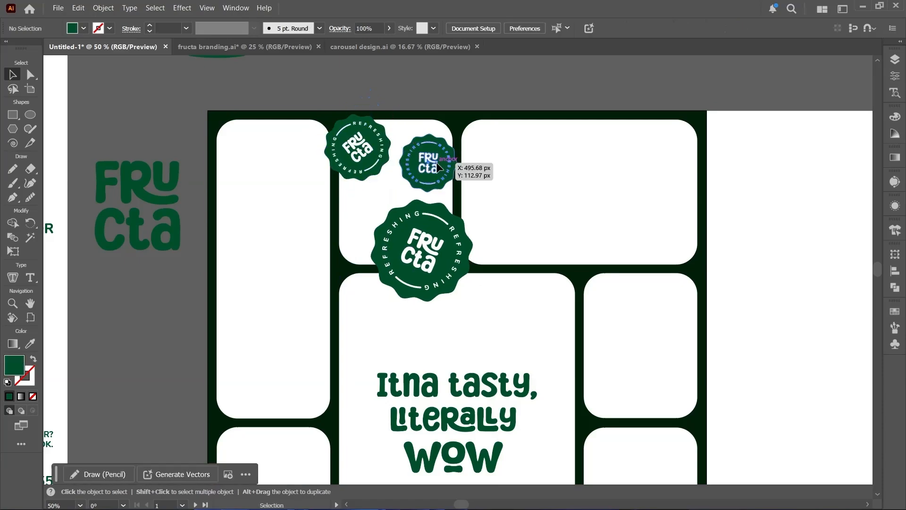
drag(435, 166, 439, 162)
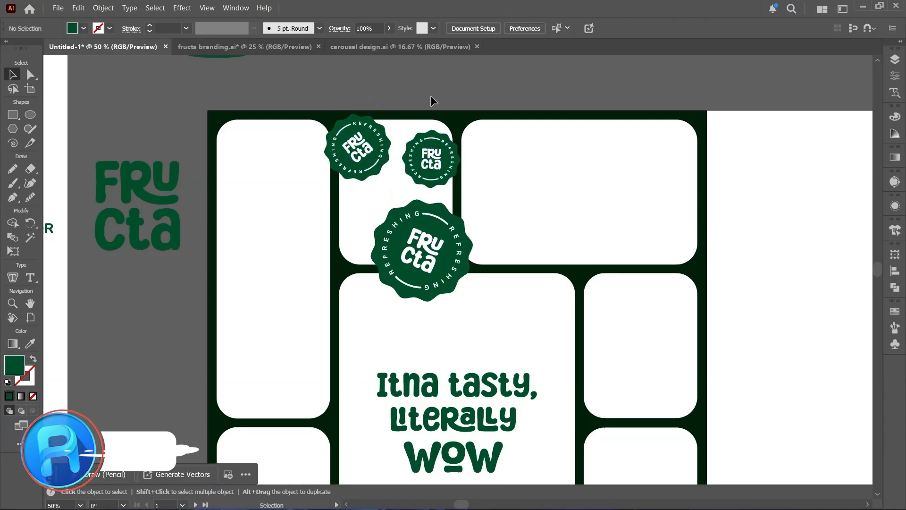
- Clip the three submark badges to a copy of the small upper box pasted in front of them
key(ctrl+c)
click(394, 188)
key(a)
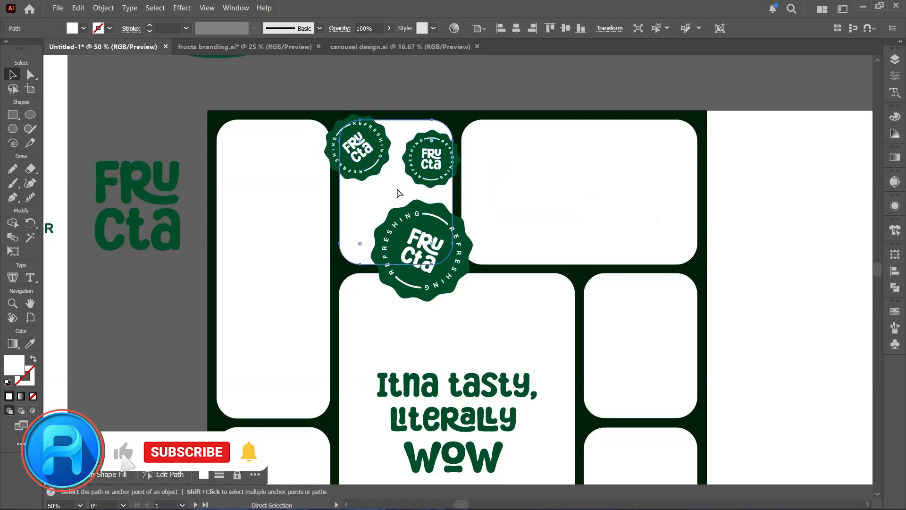
click(410, 94)
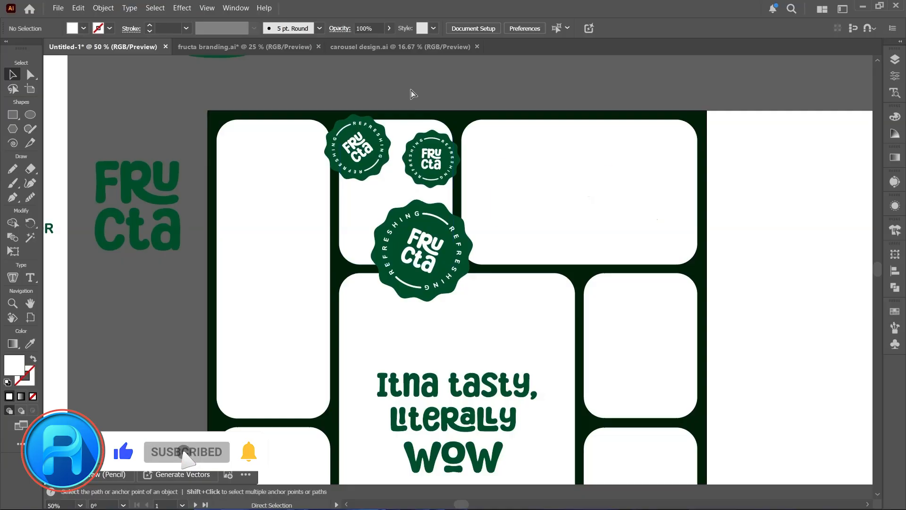
key(ctrl+f)
key(v)
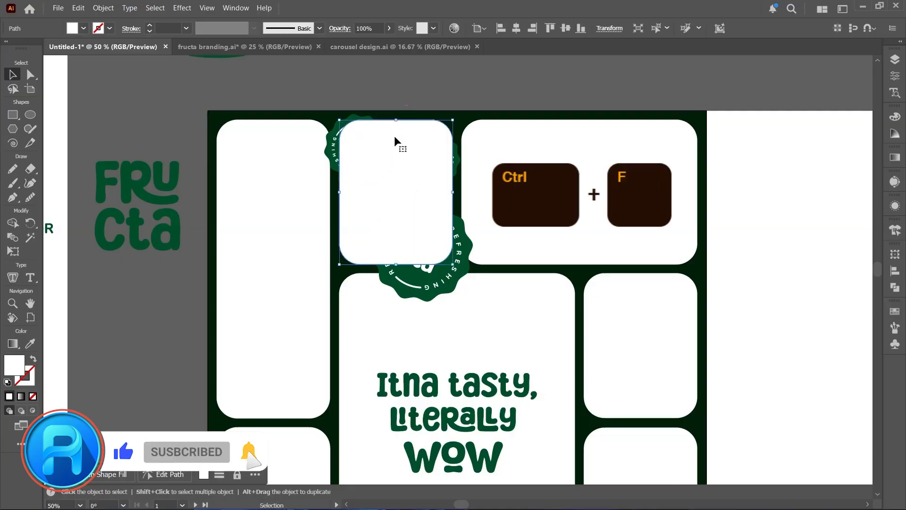
shift+click(330, 155)
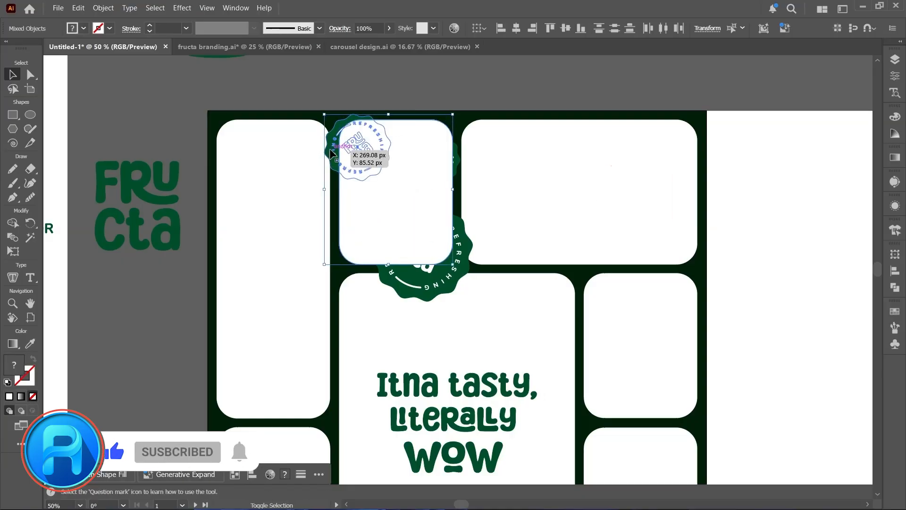
shift+click(455, 165)
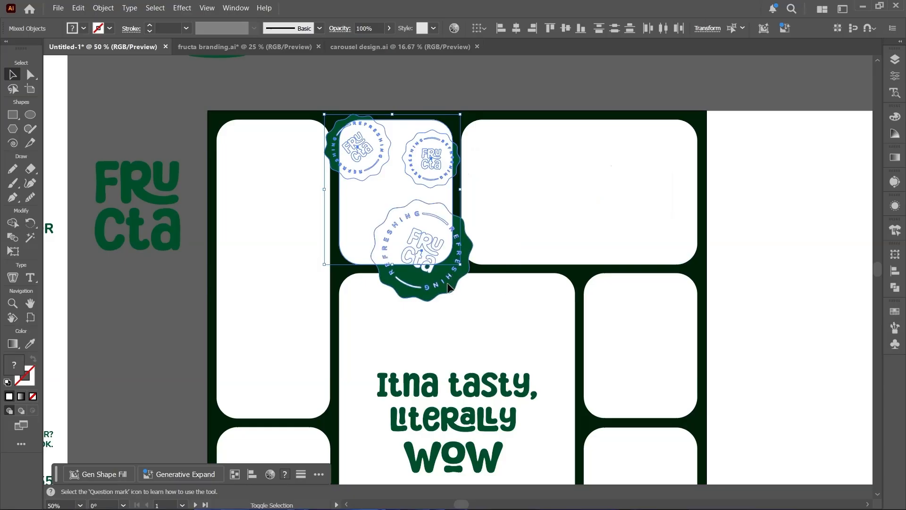
right_click(437, 231)
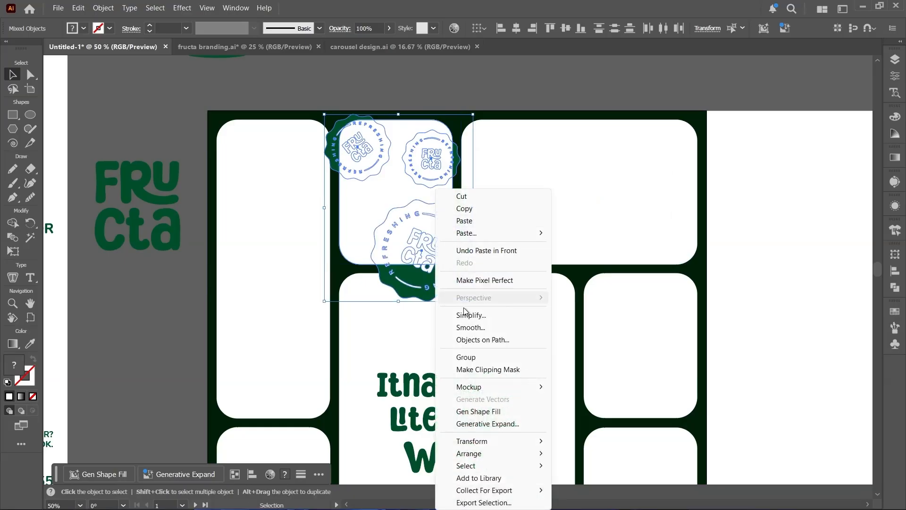
click(477, 370)
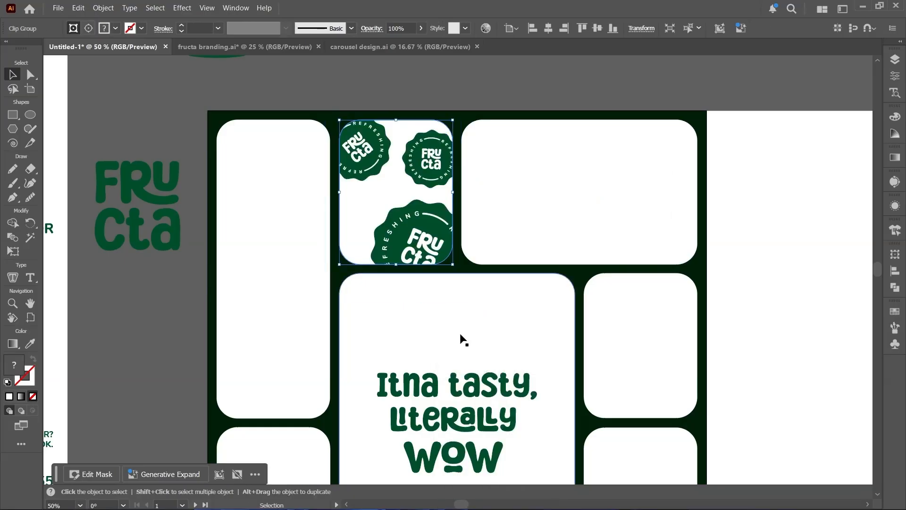
click(398, 92)
- Move the Fa monogram from the icon into the small bottom box, recolor it brand green and bring it to the front
scroll(397, 92, down, 1)
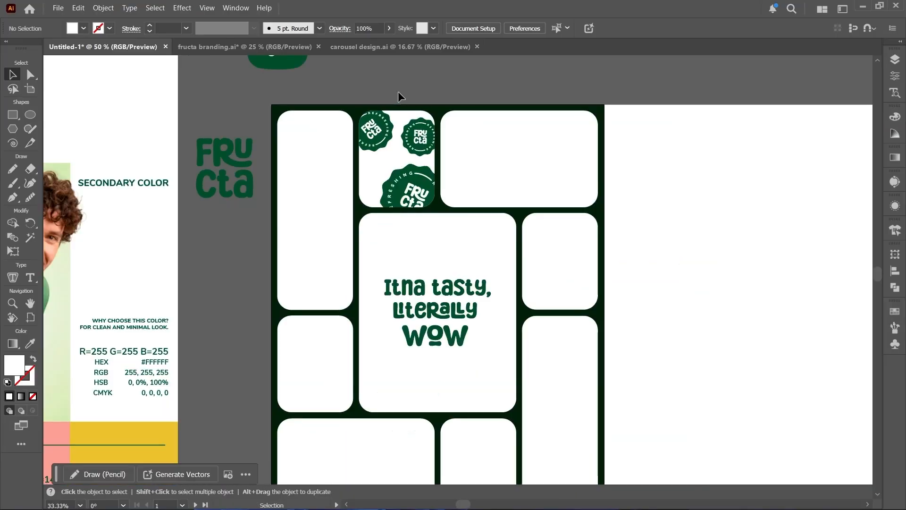
scroll(267, 82, up, 2)
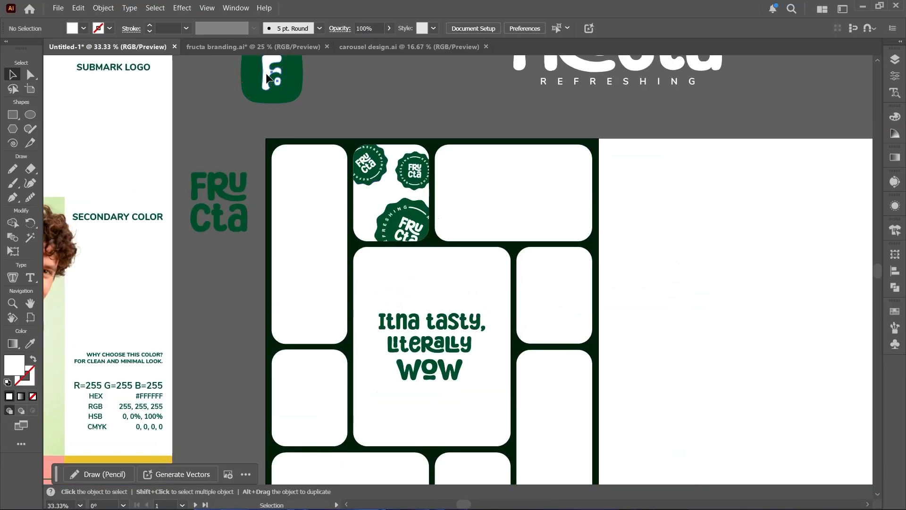
drag(267, 74, 509, 283)
key(i)
key(v)
key(ctrl+shift+bracketright)
key(a)
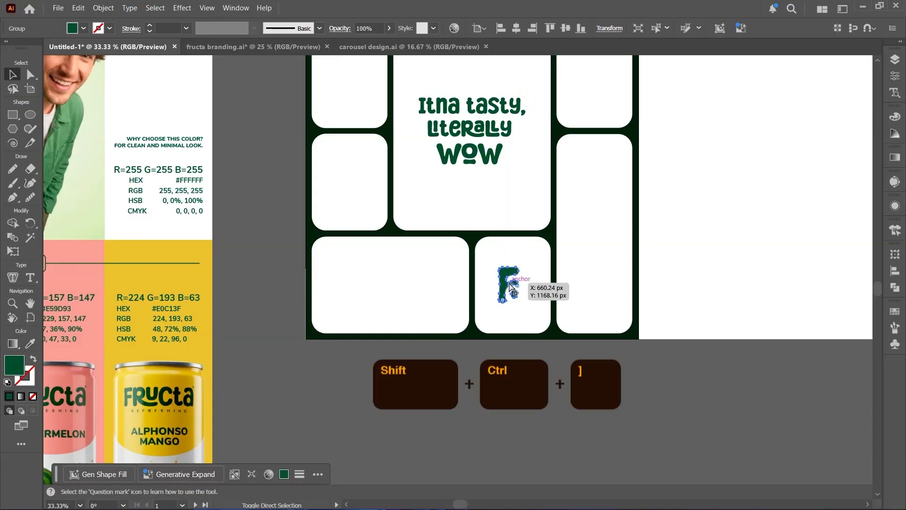
- Enlarge the Fa monogram and center it in the small bottom box
scroll(547, 296, up, 1)
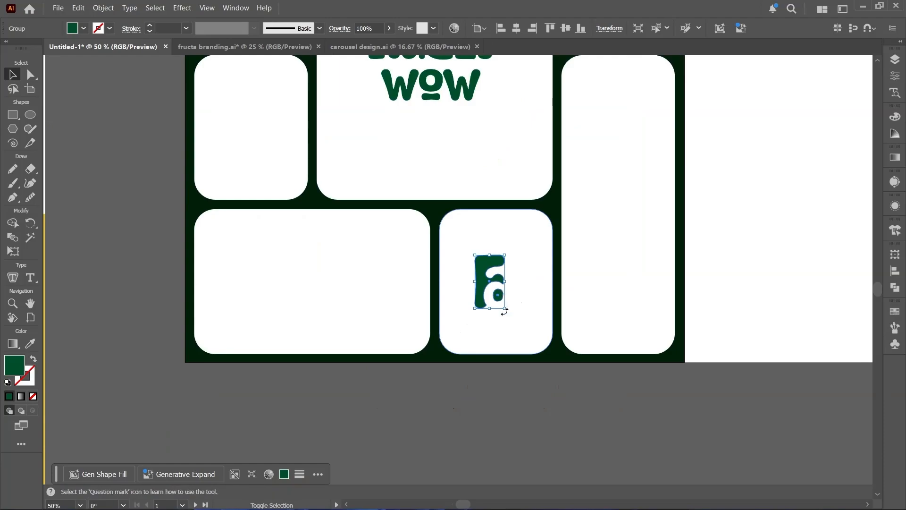
drag(504, 311, 538, 336)
drag(491, 274, 489, 259)
click(529, 383)
scroll(528, 383, down, 1)
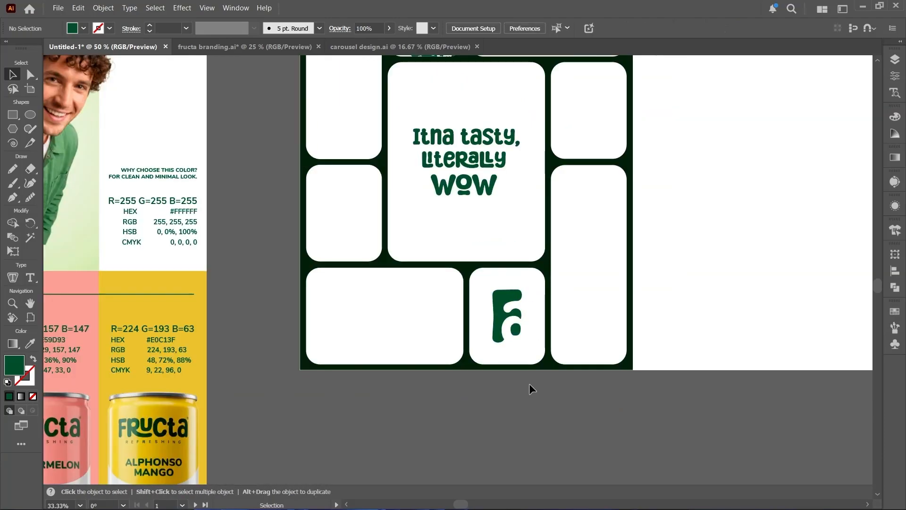
- Move the anchor-point outline version of the wordmark down beside the grid and bring it to the front
key(space)
drag(495, 317, 494, 399)
click(415, 372)
key(space)
drag(259, 233, 276, 368)
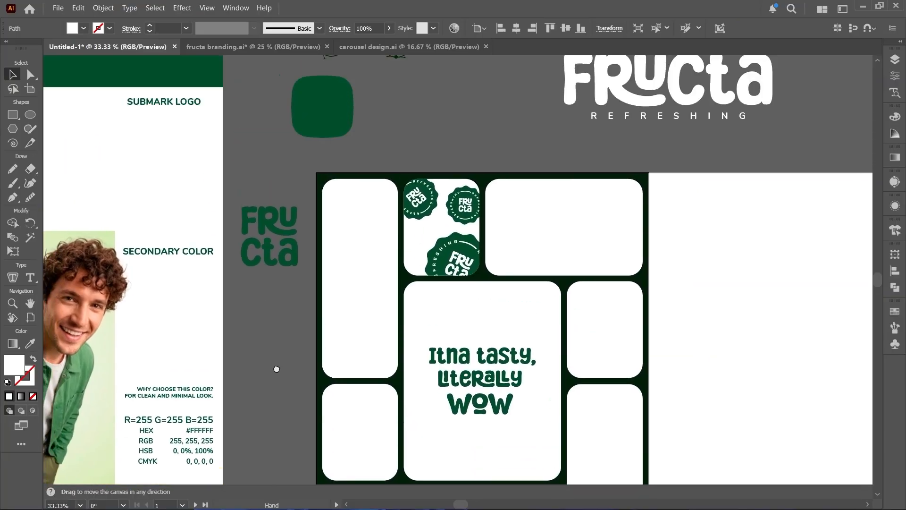
scroll(347, 230, down, 1)
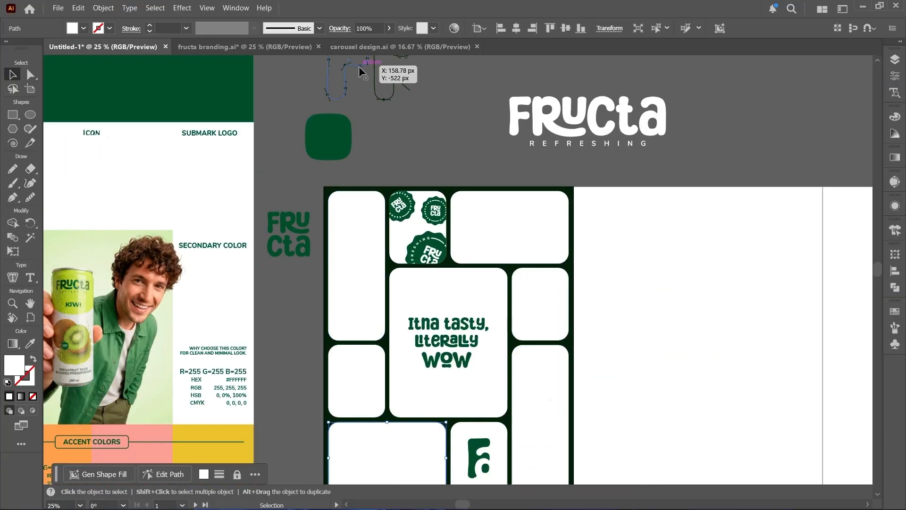
drag(360, 67, 300, 389)
key(space)
drag(299, 366, 333, 329)
click(275, 204)
key(ctrl+shift+bracketright)
scroll(354, 241, down, 1)
- Isolate the outline lettering's clip group and recolor the outlines with white sampled from the wide bottom box
key(space)
double_click(333, 328)
scroll(333, 343, up, 3)
scroll(354, 314, down, 1)
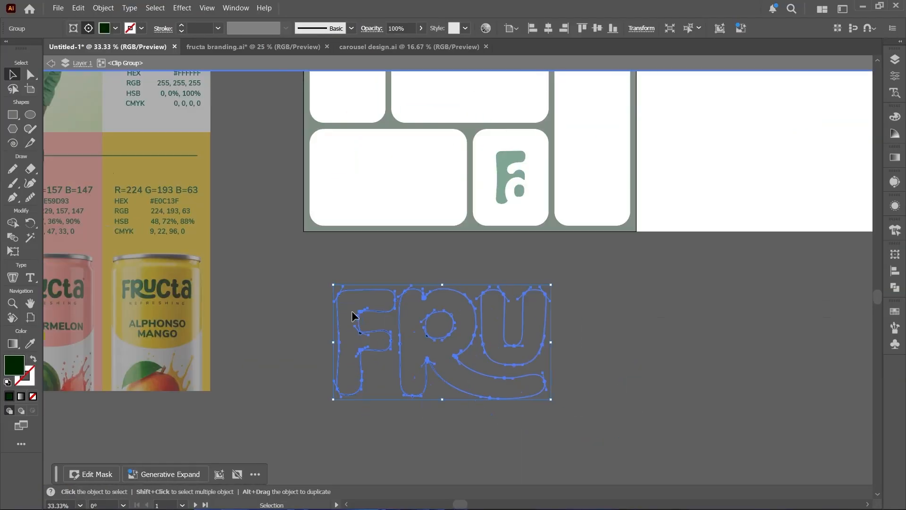
double_click(368, 188)
- Place the outline lettering over the small box below the tall left one, and fill that box with the Fa monogram's green
drag(395, 299, 286, 113)
key(space)
drag(286, 114, 306, 224)
click(352, 209)
key(i)
click(528, 305)
key(v)
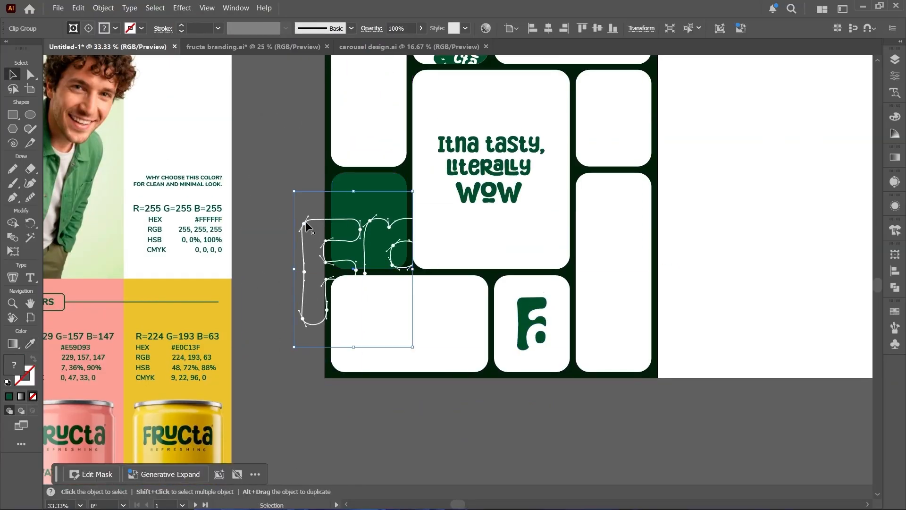
- Scale down the outline lettering and position it in the lower part of the green box
drag(413, 346, 364, 282)
drag(310, 232, 380, 214)
scroll(392, 224, up, 4)
scroll(380, 214, down, 1)
- Release the outline lettering's clipping mask and delete the leftover mask shape
click(228, 208)
right_click(227, 213)
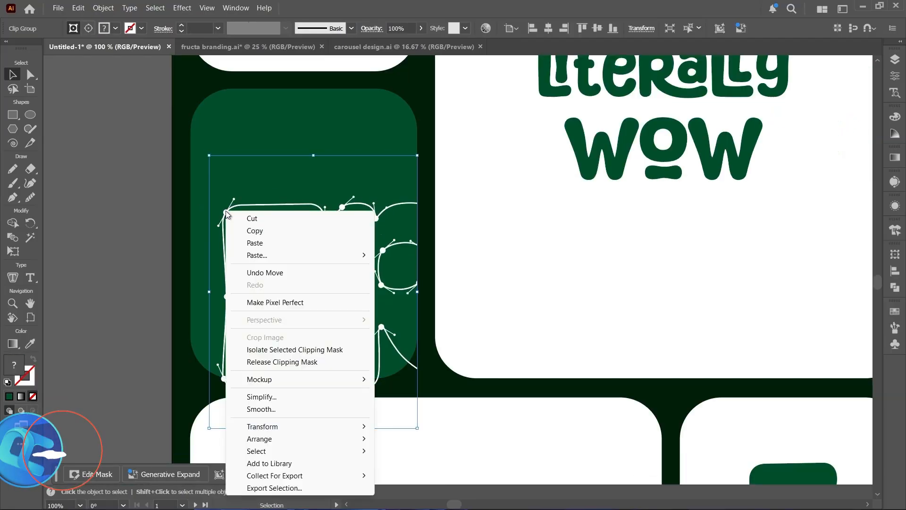
click(282, 362)
click(154, 255)
click(221, 156)
key(Delete)
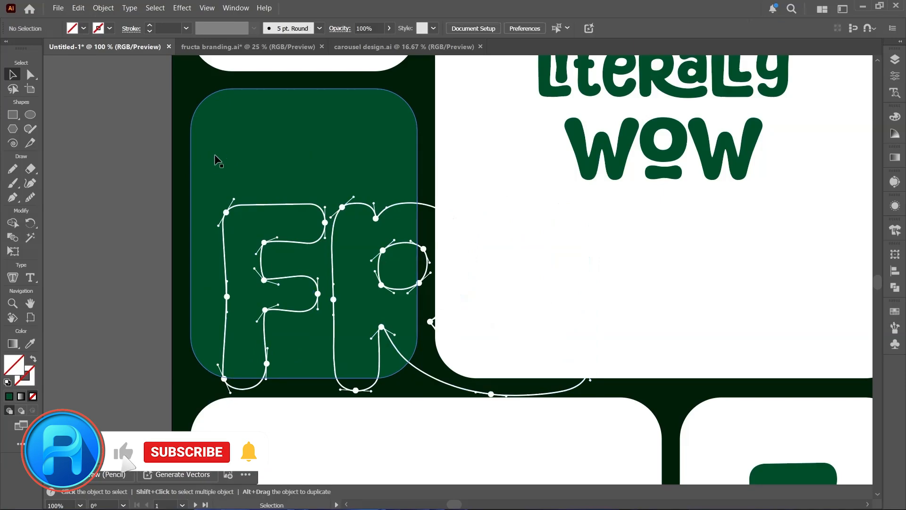
- Clip the outline lettering to a copy of the green box pasted in front of it
ctrl+click(208, 168)
key(ctrl+c)
key(v)
key(ctrl+f)
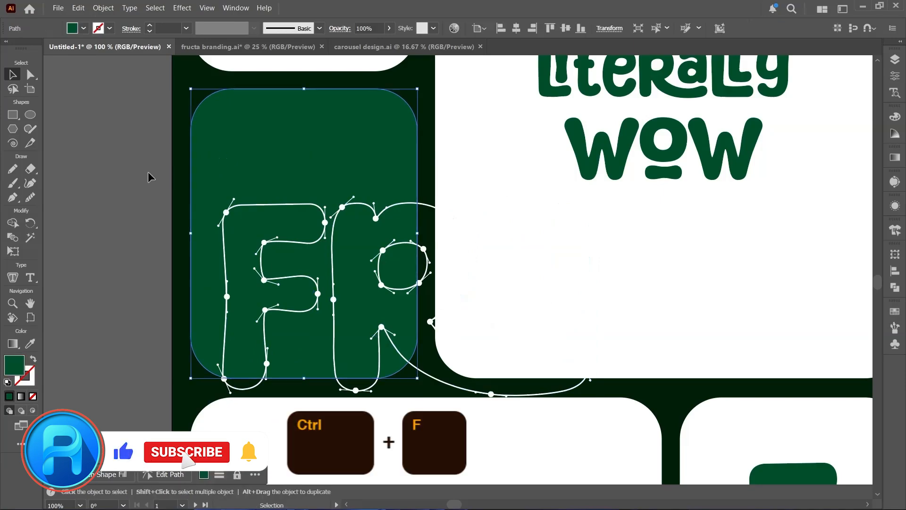
shift+click(357, 388)
right_click(343, 383)
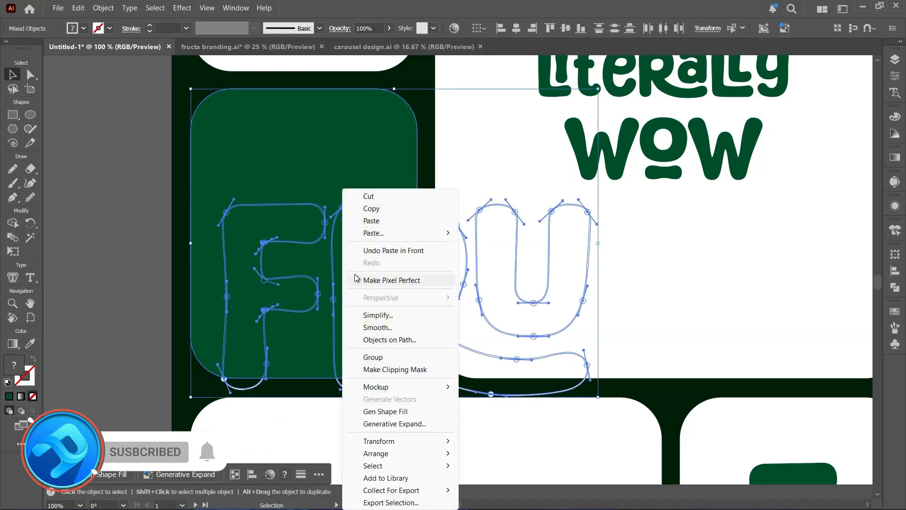
click(402, 370)
click(146, 251)
- Recolor the stacked Fructa logo with white sampled from the tall left box
scroll(255, 266, down, 3)
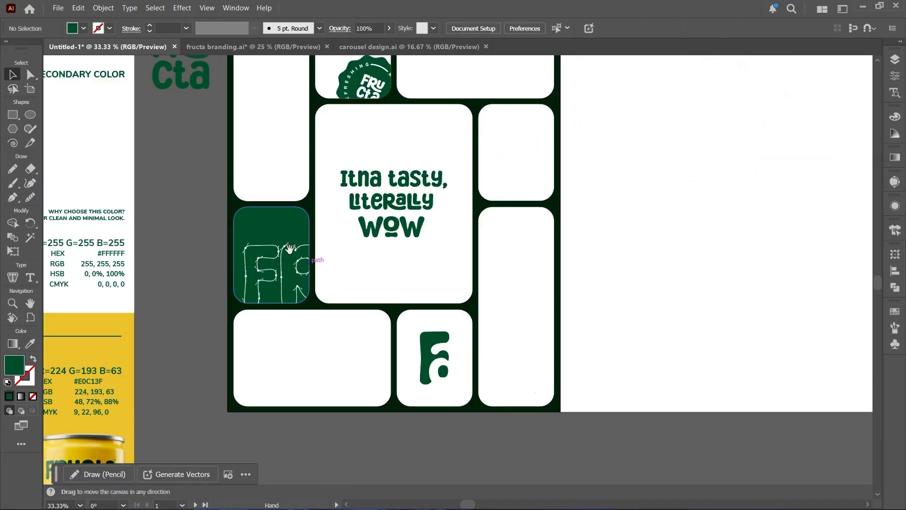
drag(290, 249, 246, 295)
click(140, 99)
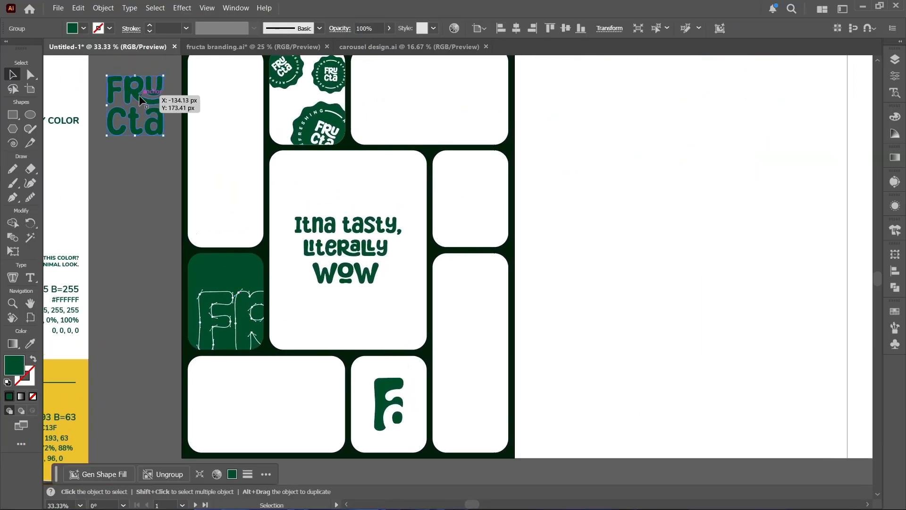
key(i)
click(218, 98)
key(v)
- Fill the small box beside the tagline box with green sampled from the outline-lettering box
click(471, 206)
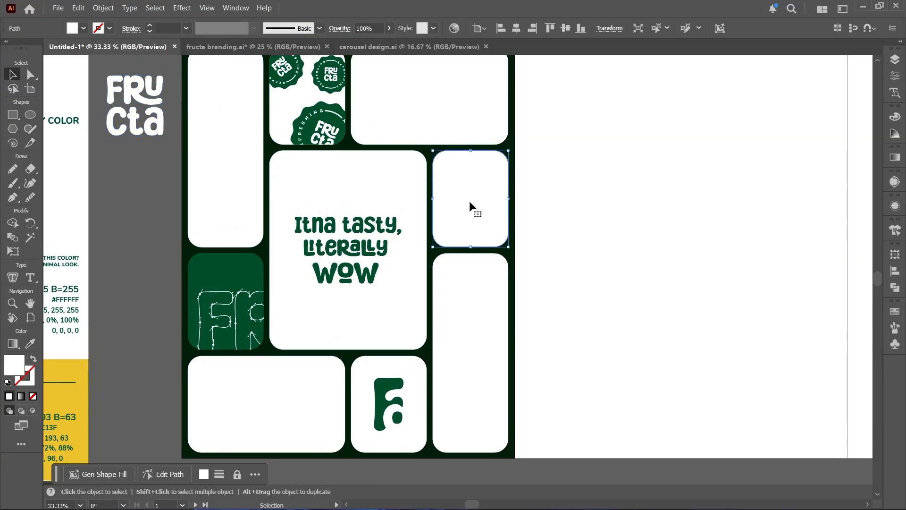
key(i)
click(239, 267)
key(v)
- Place the white stacked Fructa logo in the green box beside the tagline and align it to the box's vertical center
drag(133, 119, 466, 201)
drag(467, 156, 468, 163)
drag(465, 180, 468, 192)
shift+click(474, 159)
click(474, 160)
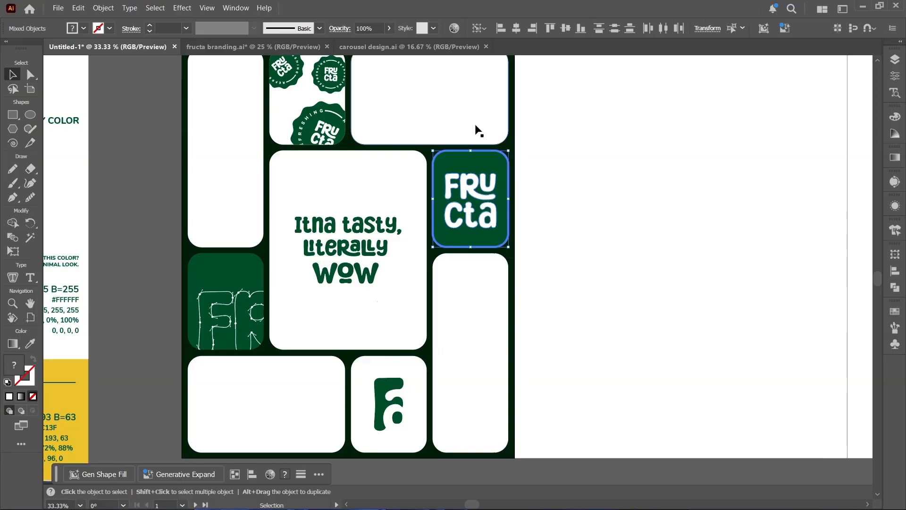
click(565, 27)
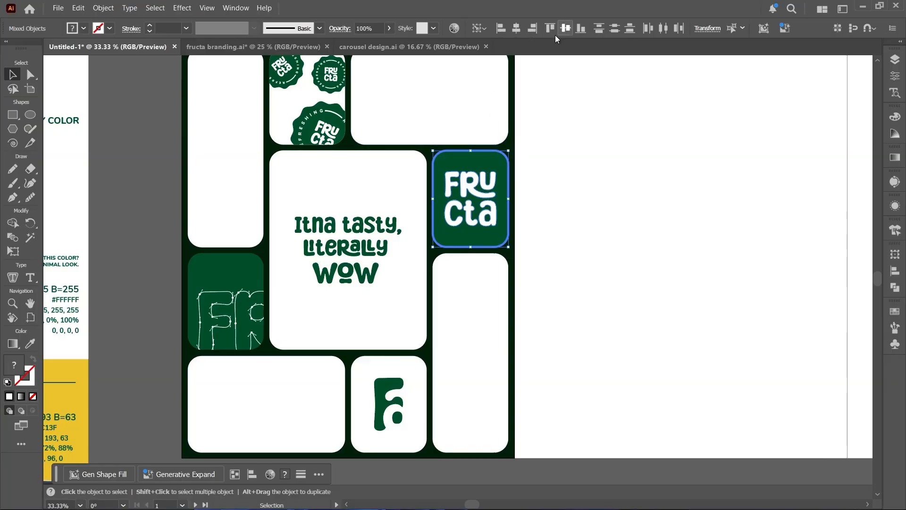
click(168, 149)
- Fill the wide bottom box with the green sampled from the outline-lettering box
scroll(173, 247, up, 1)
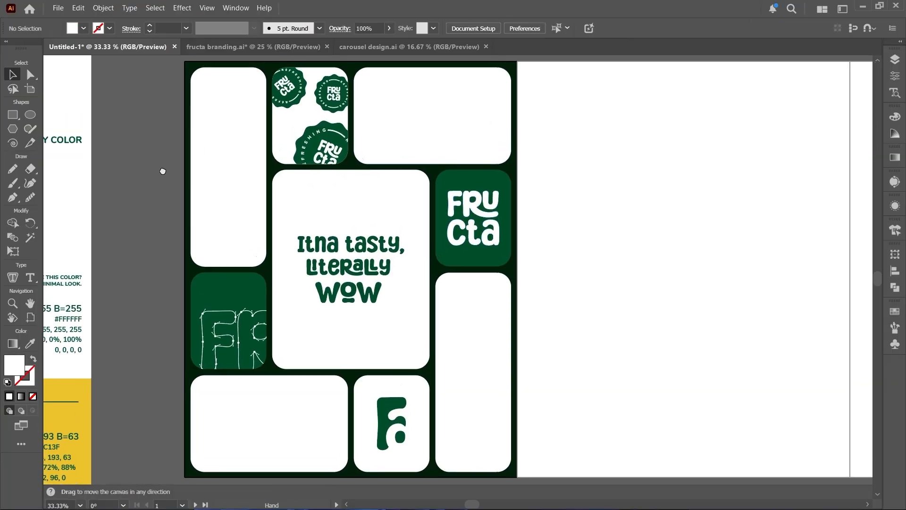
click(253, 432)
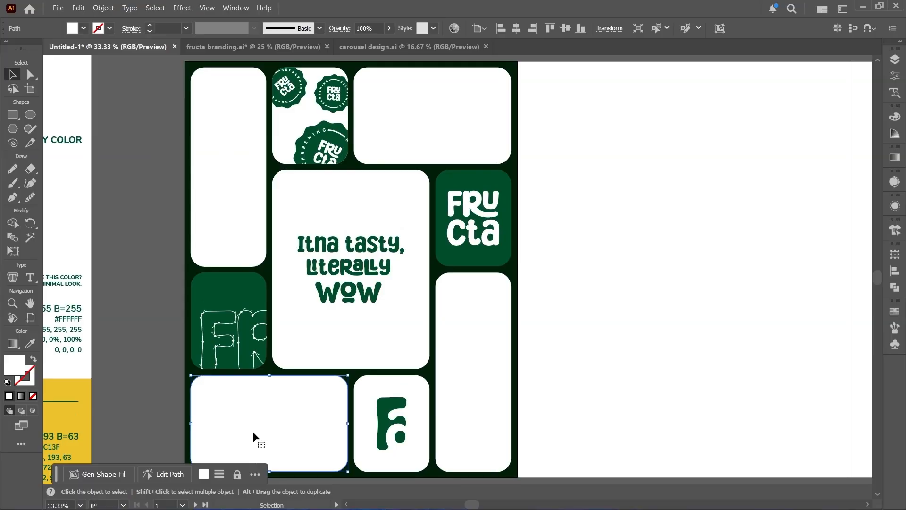
key(i)
click(238, 295)
key(v)
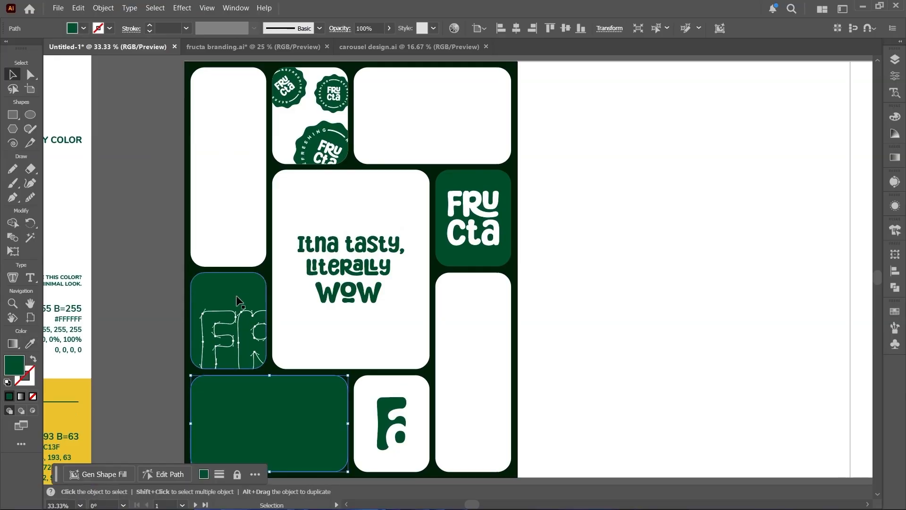
click(122, 347)
- Paste the group of four flavored Fructa cans over the wide green box
drag(256, 403, 374, 221)
scroll(375, 221, up, 1)
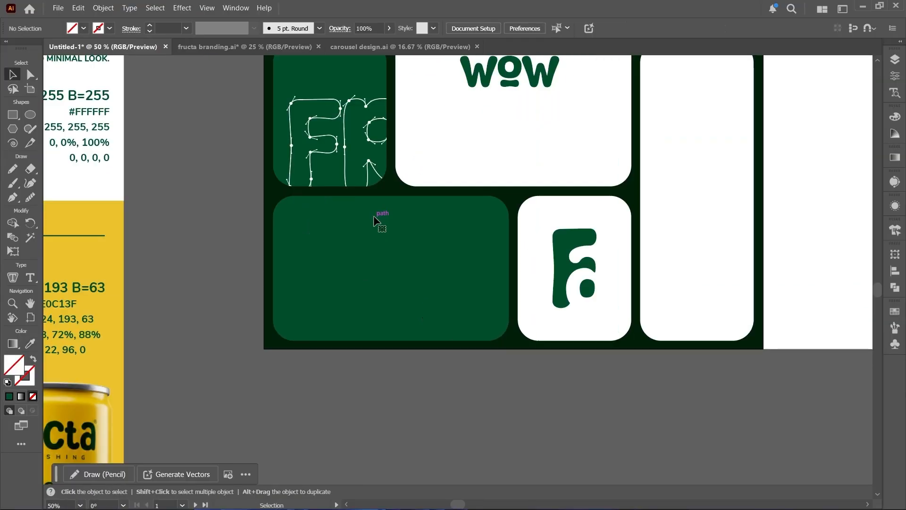
key(ctrl+v)
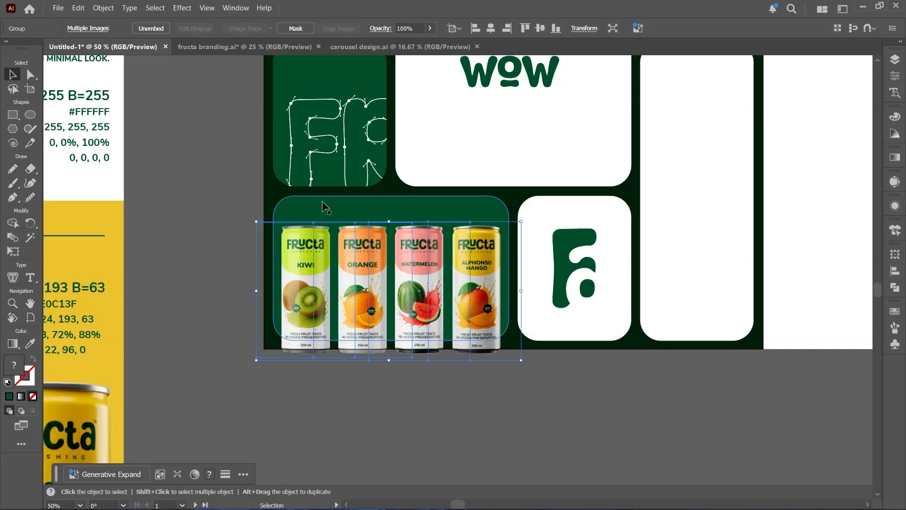
click(224, 196)
- Paste a copy of the wide green box in front of the four cans and make a clipping mask that crops them to it
click(315, 209)
key(ctrl+c)
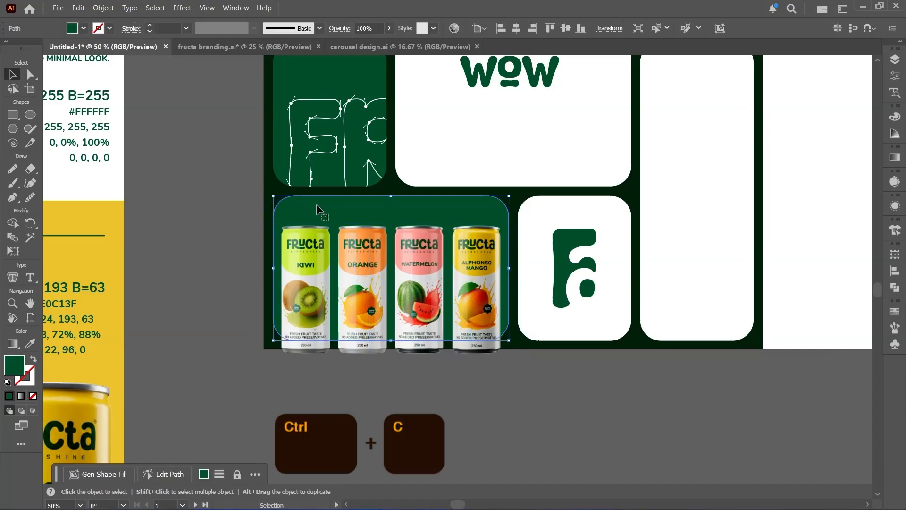
key(ctrl+f)
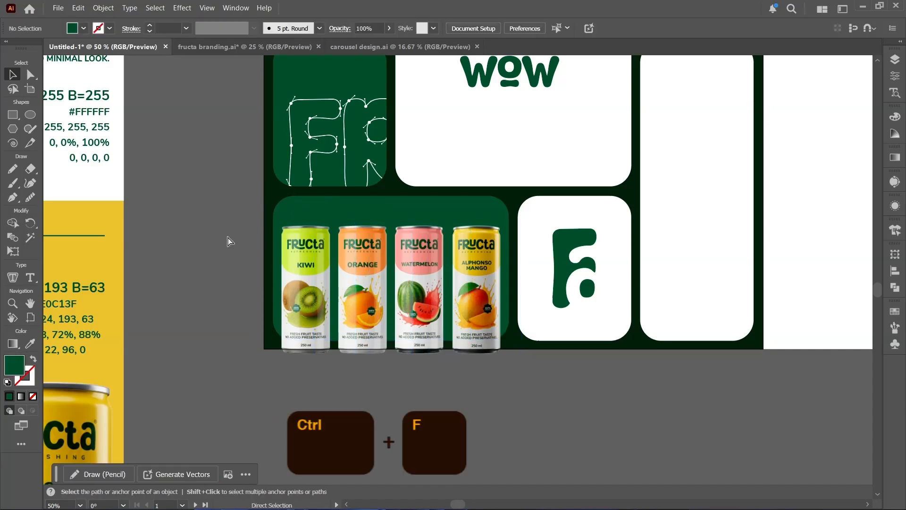
shift+click(359, 347)
right_click(358, 304)
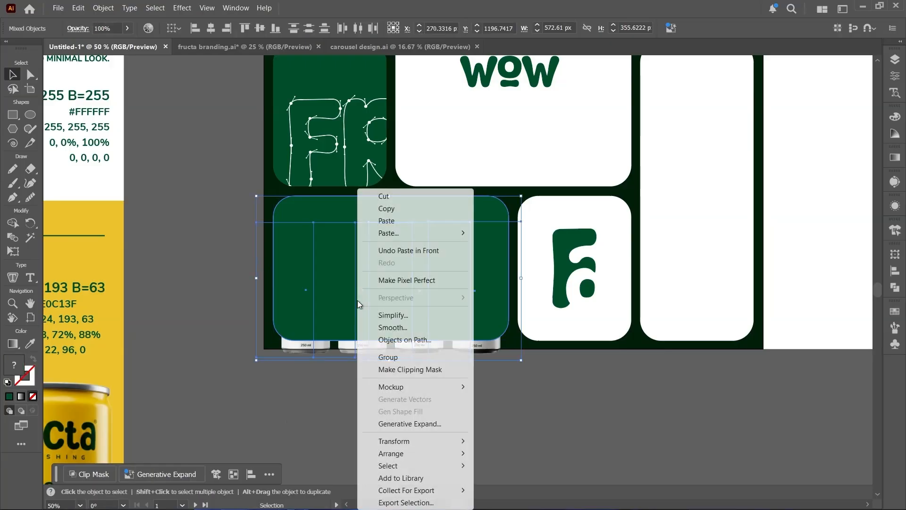
click(394, 370)
click(392, 384)
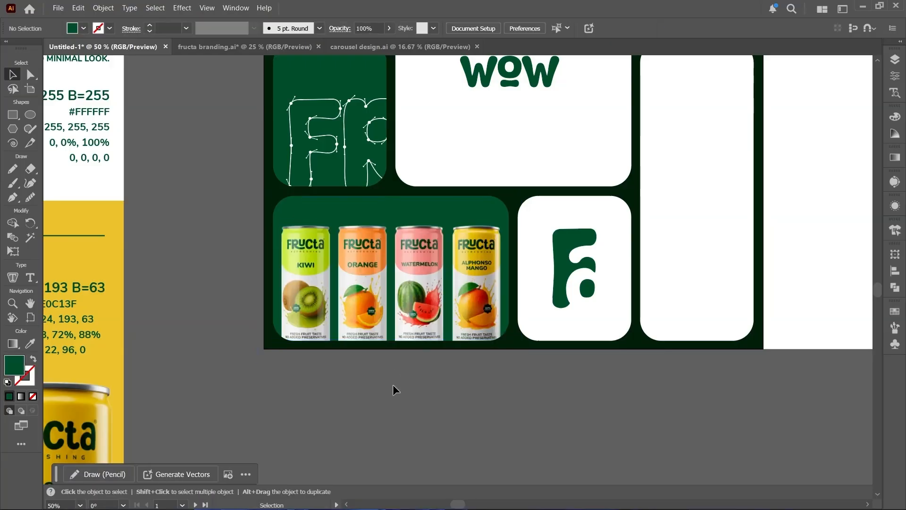
- Fill the wide box beside the badge pattern box with the green sampled from the stacked-logo box
key(ctrl+minus)
key(ctrl+minus)
drag(398, 320, 307, 473)
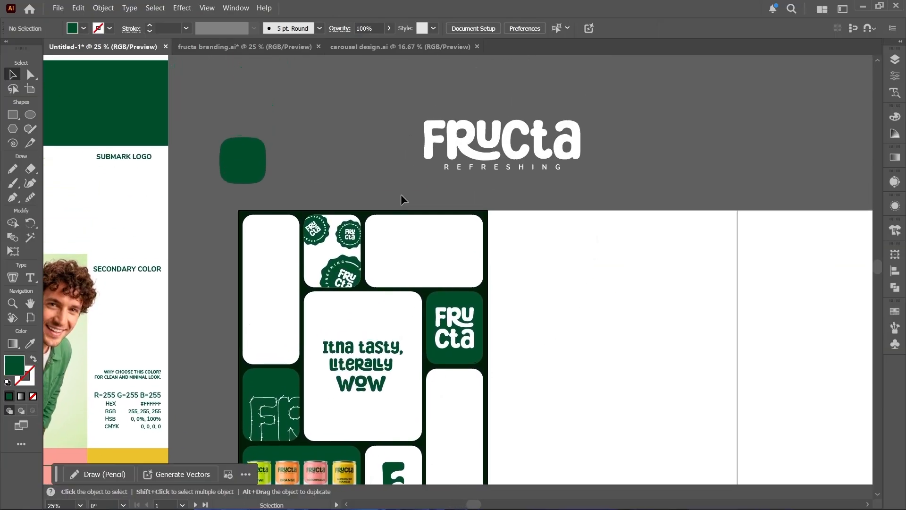
click(424, 232)
key(i)
click(454, 296)
key(v)
click(477, 188)
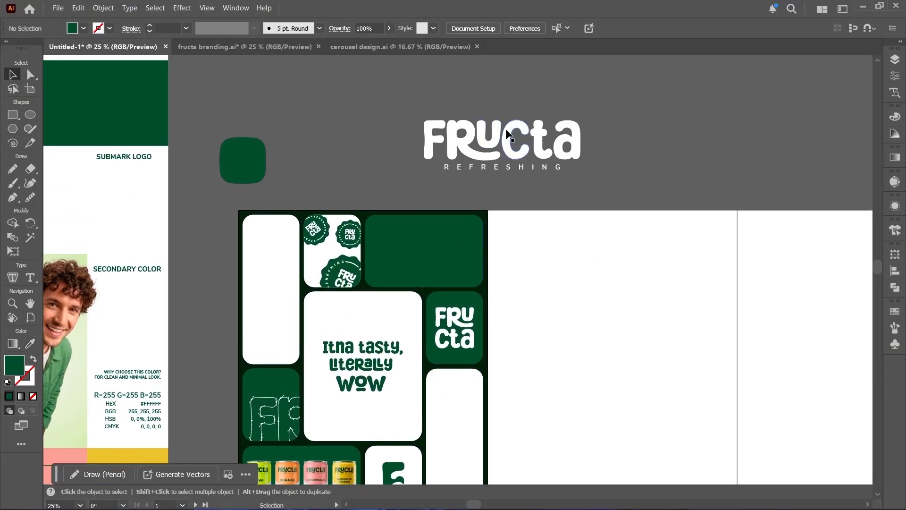
- Scale the white Fructa Refreshing logo down to about 418 px wide and place it inside the wide green top box
click(506, 135)
drag(580, 119, 519, 134)
drag(460, 159, 414, 251)
scroll(415, 254, up, 2)
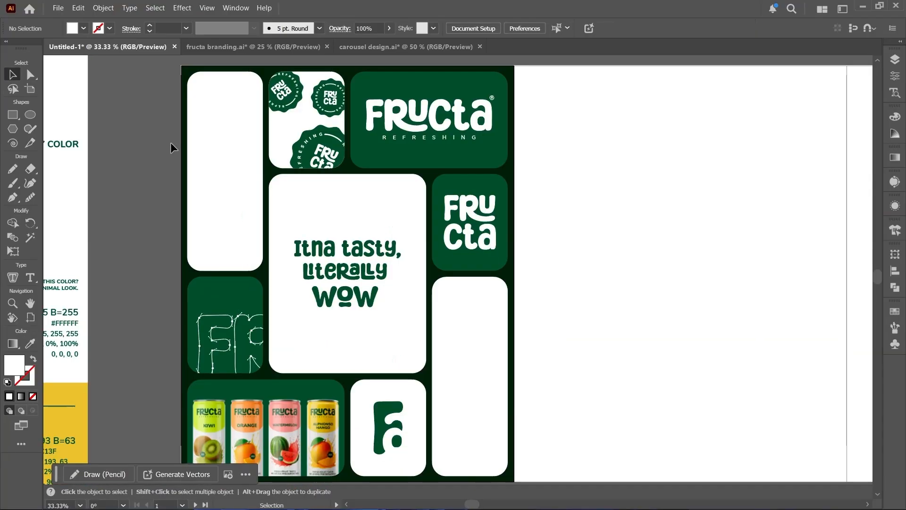
scroll(170, 143, up, 2)
drag(159, 139, 207, 232)
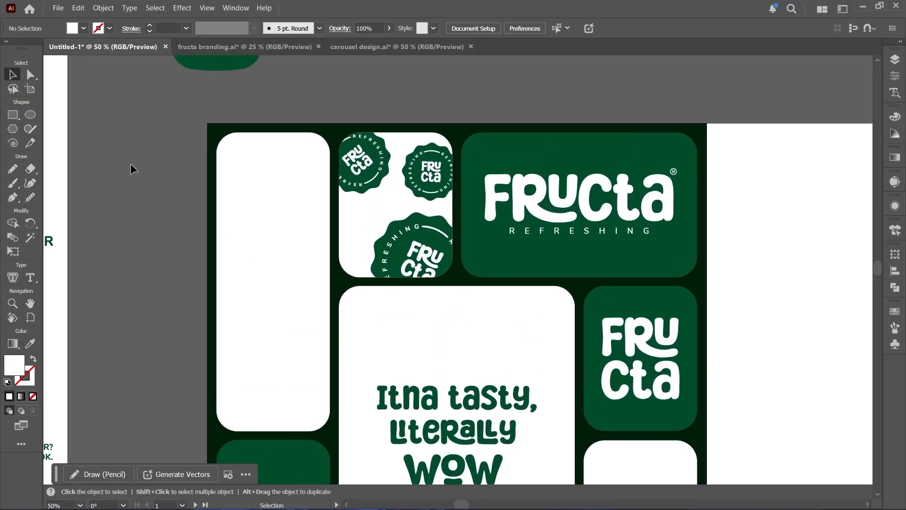
- Place the image "girl watermalone juice" from the images folder over the tall white box beside the badge pattern
click(58, 8)
click(94, 211)
scroll(199, 210, down, 5)
scroll(199, 209, down, 6)
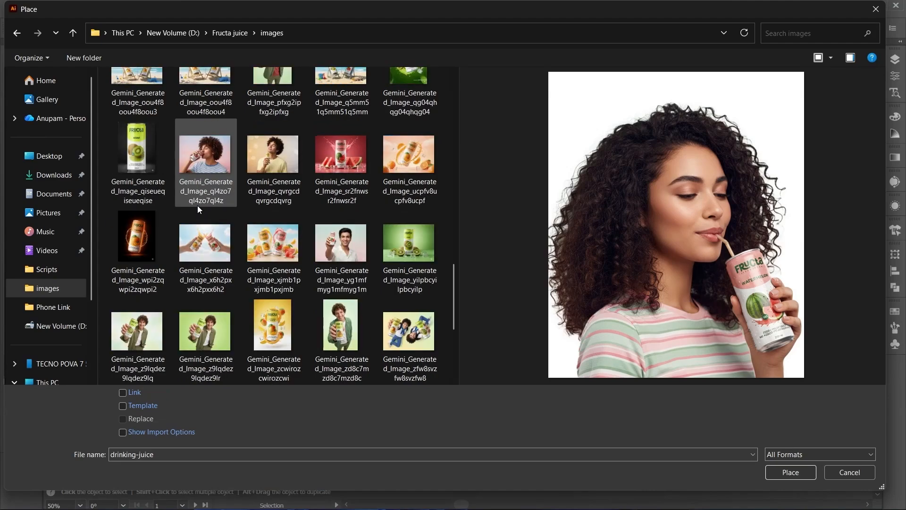
click(199, 263)
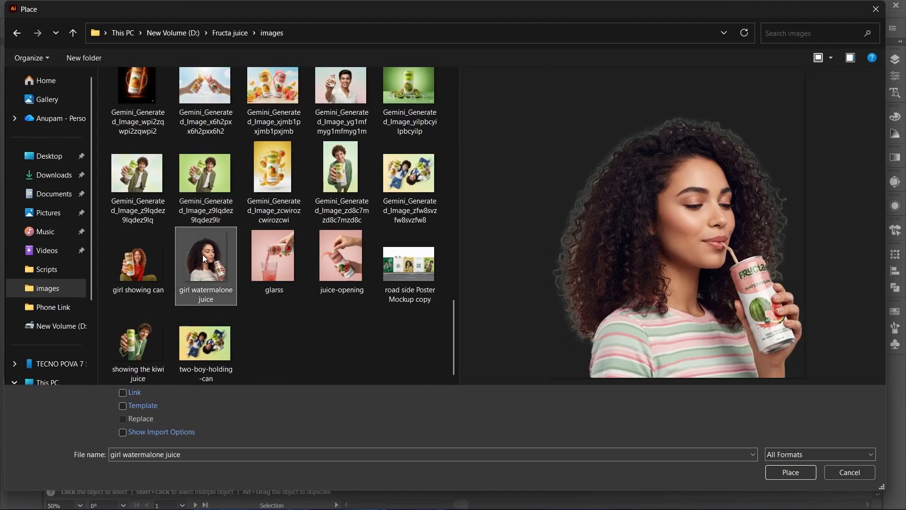
double_click(203, 253)
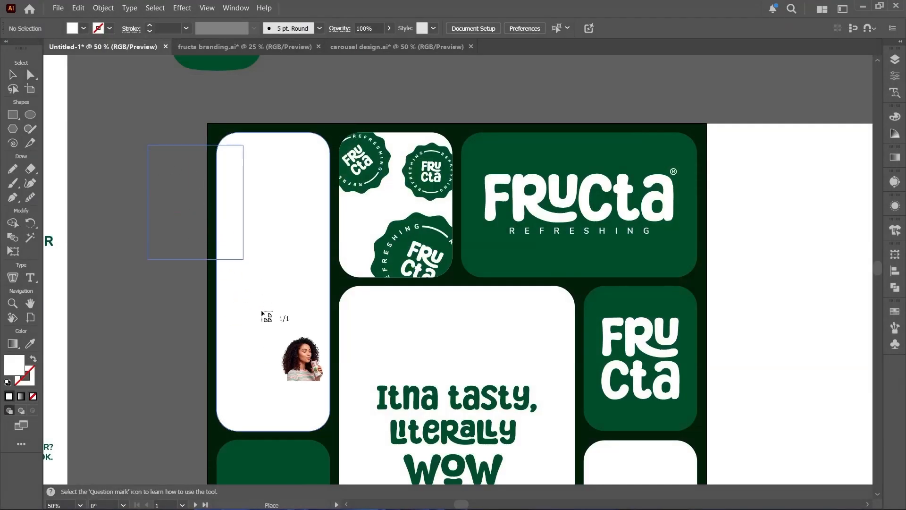
drag(263, 313, 360, 397)
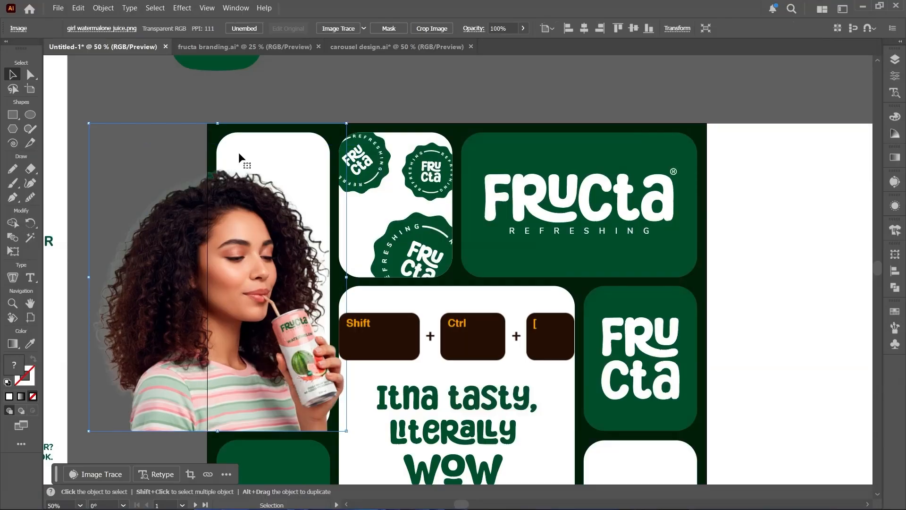
- Bring the tall white box to the front and stack the image of the woman above it
key(ctrl+shift+bracketleft)
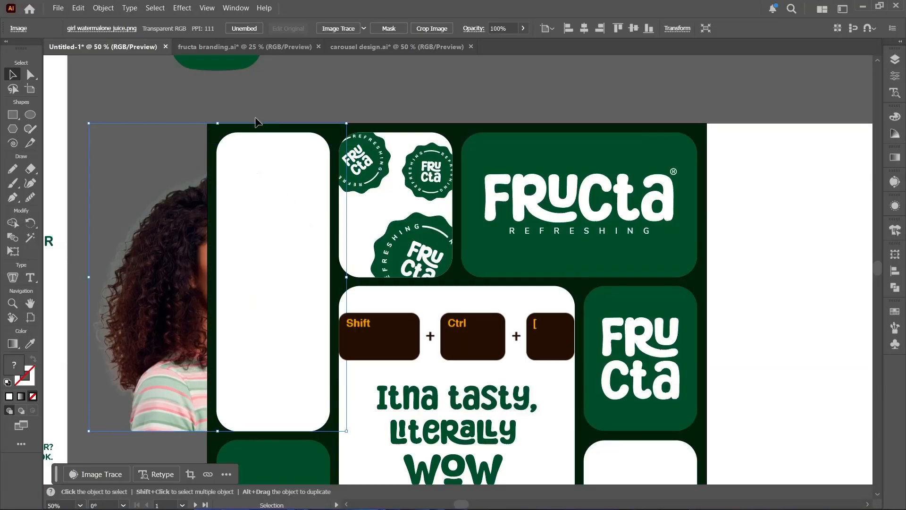
click(271, 181)
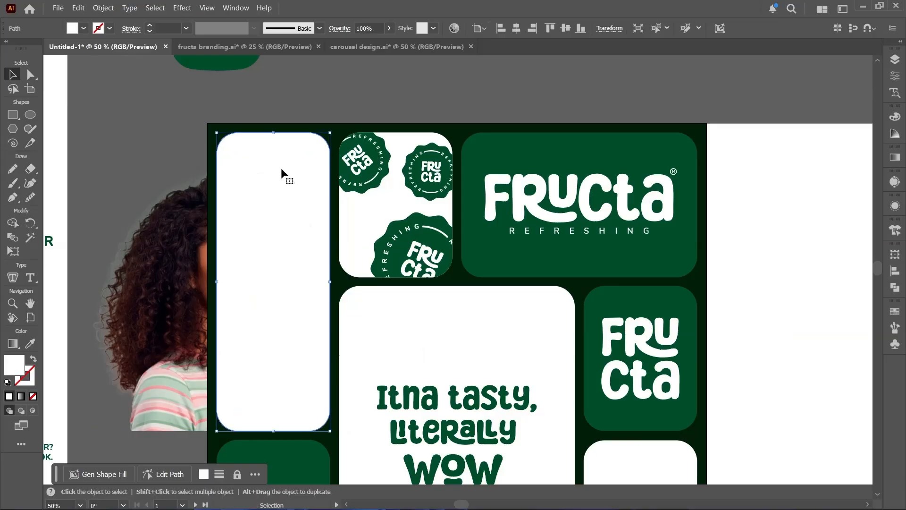
key(ctrl+shift+bracketright)
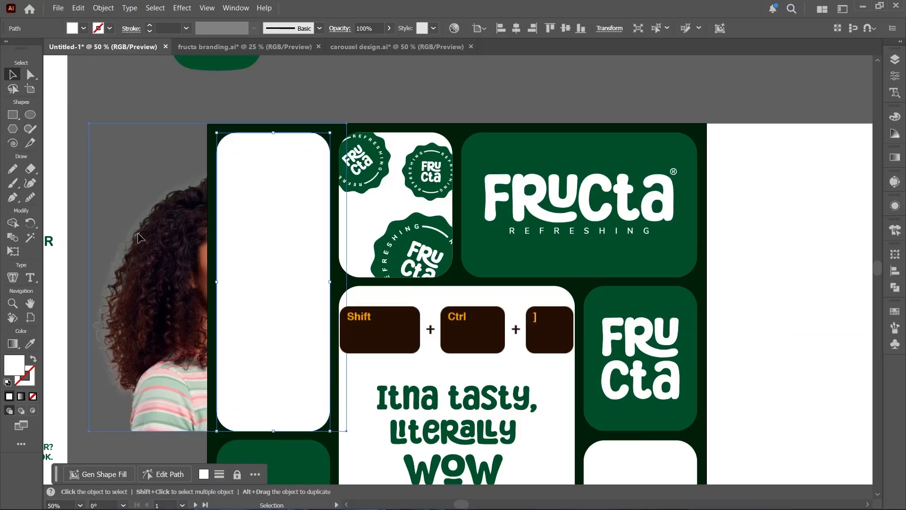
click(139, 237)
key(ctrl+shift+bracketright)
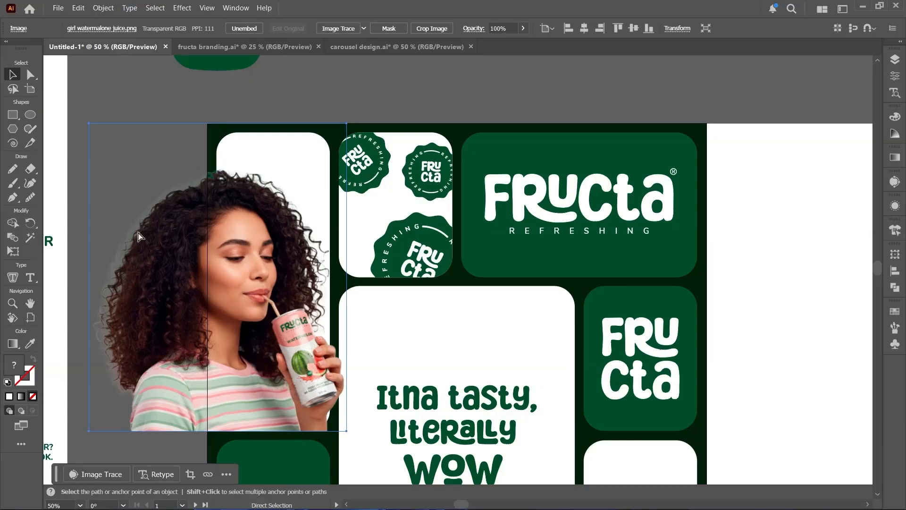
- Paste a copy of the tall white box in front and make a clipping mask that crops the woman's image to it
key(ctrl+f)
key(ctrl+f)
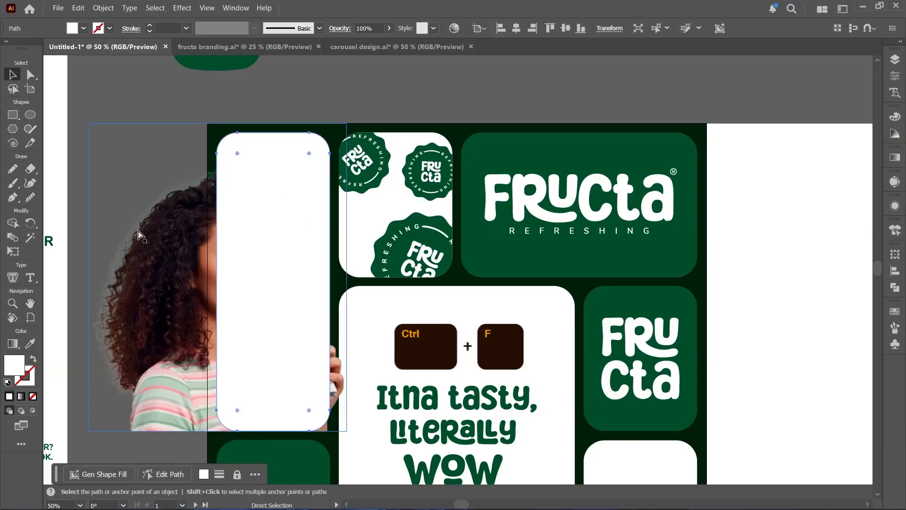
click(197, 235)
shift+click(272, 231)
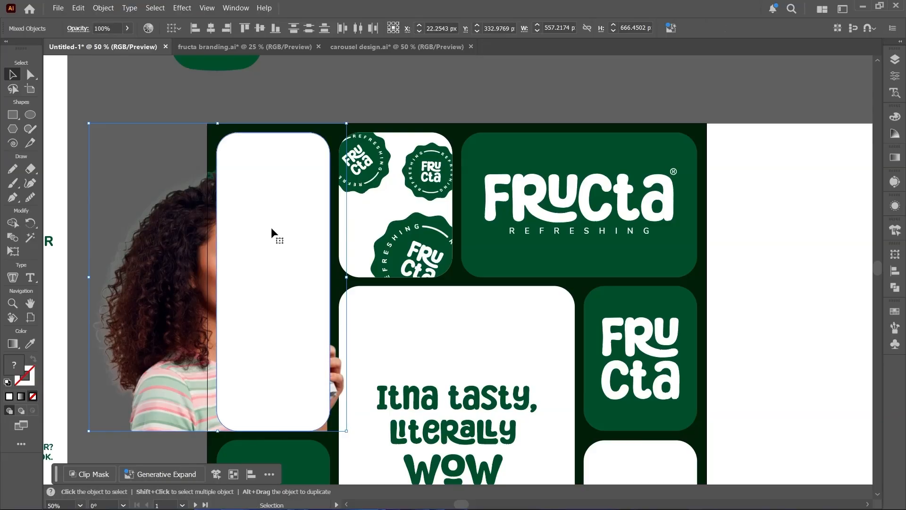
right_click(271, 227)
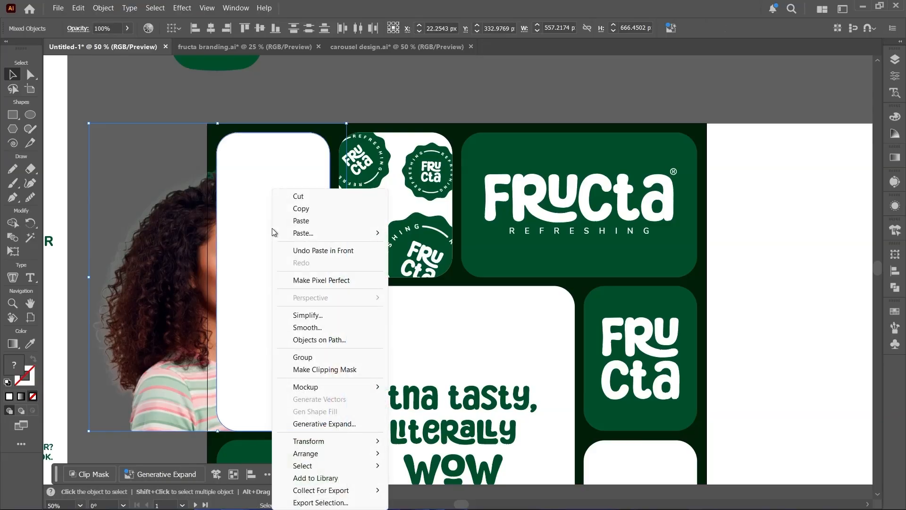
click(331, 371)
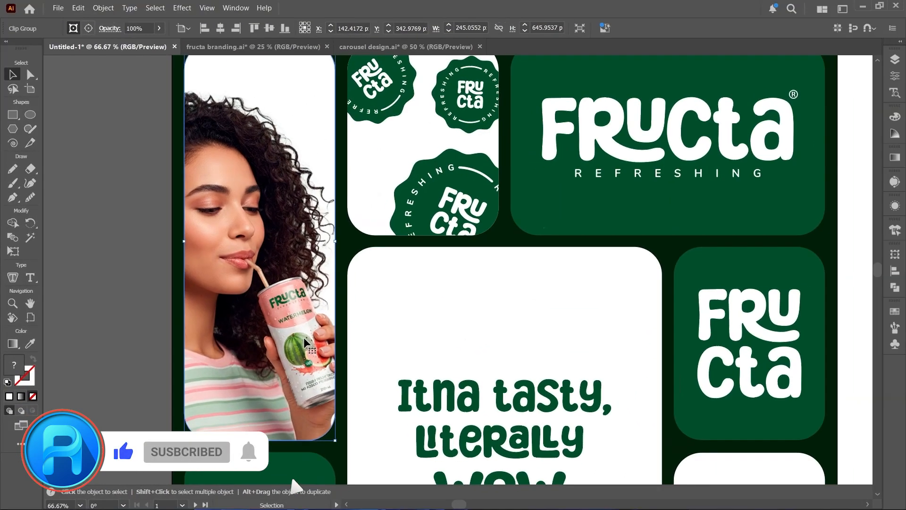
- Bulge the right edge of the woman's clipping path outward with the Anchor Point tool so her hand and can extend beyond the box
double_click(304, 337)
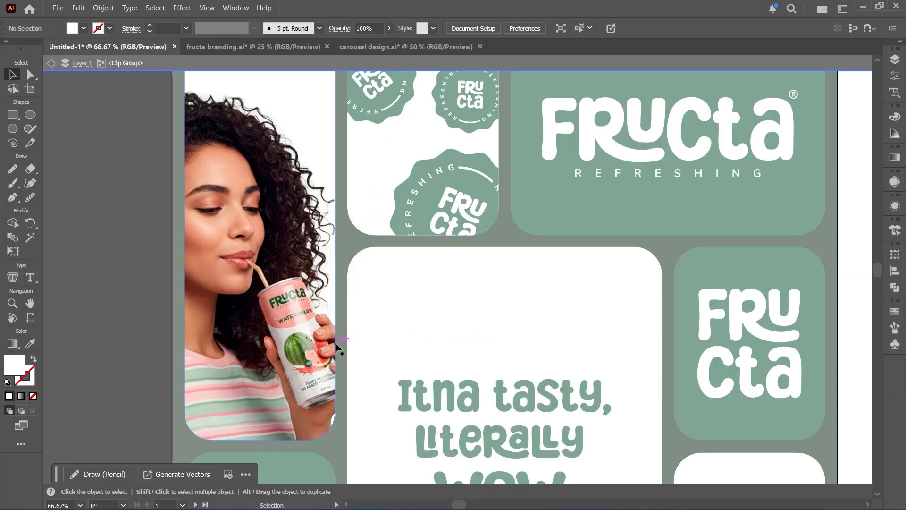
key(a)
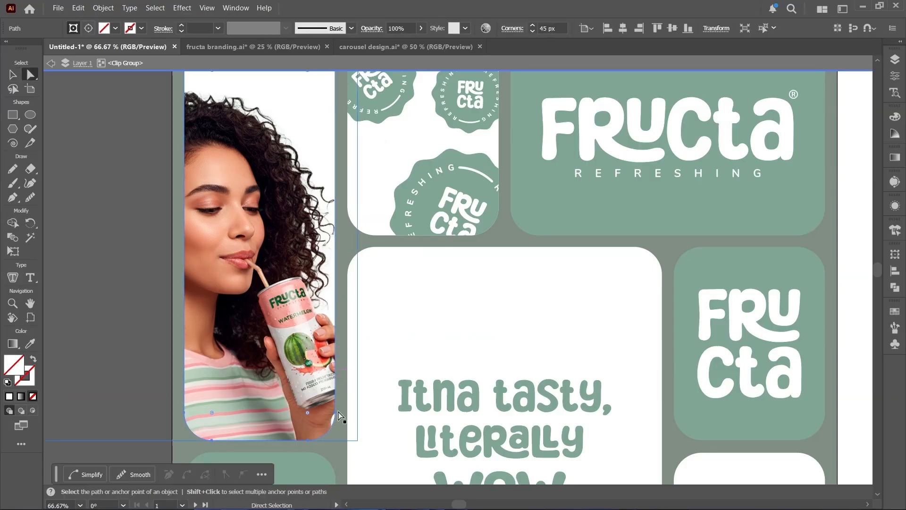
scroll(335, 414, up, 7)
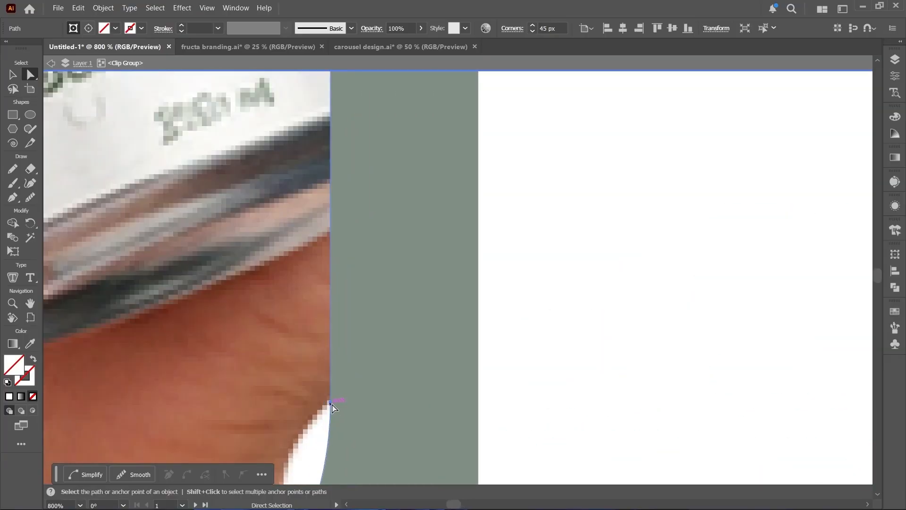
scroll(332, 405, down, 4)
scroll(324, 321, down, 1)
key(space)
drag(317, 282, 320, 325)
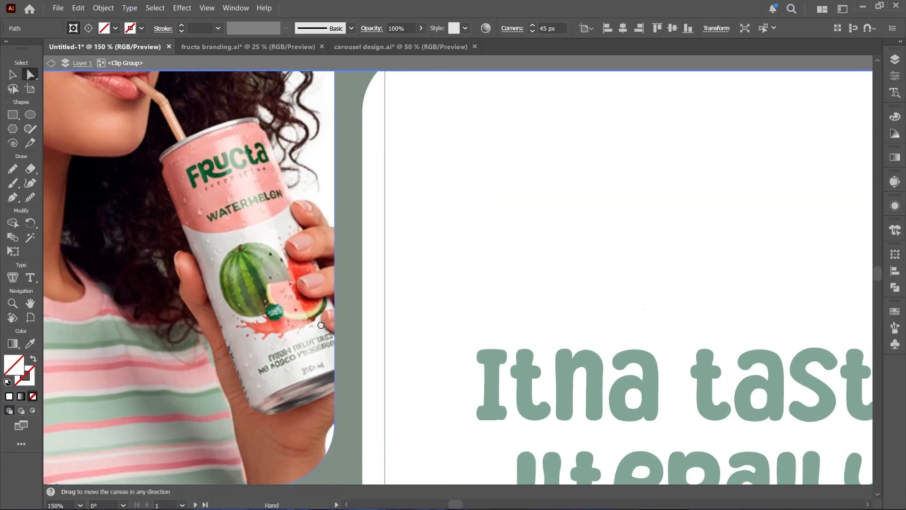
key(shift+c)
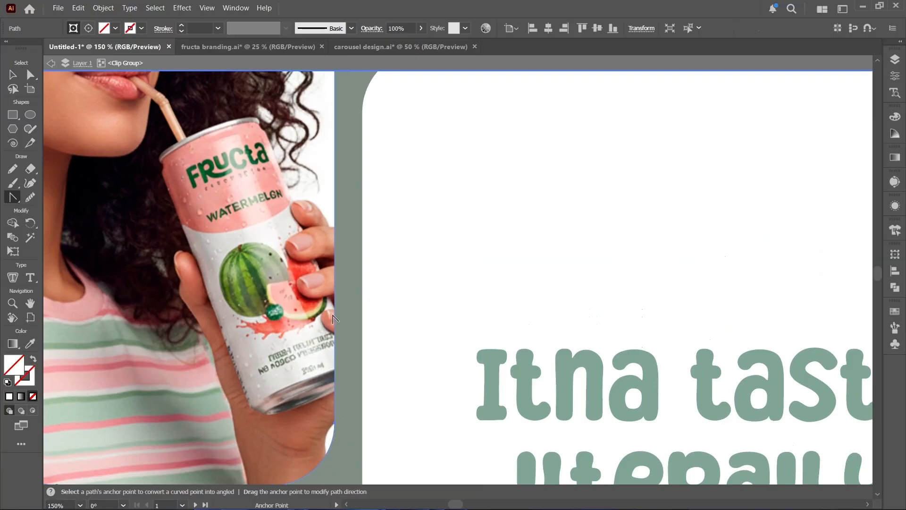
drag(333, 312, 386, 339)
scroll(386, 338, down, 3)
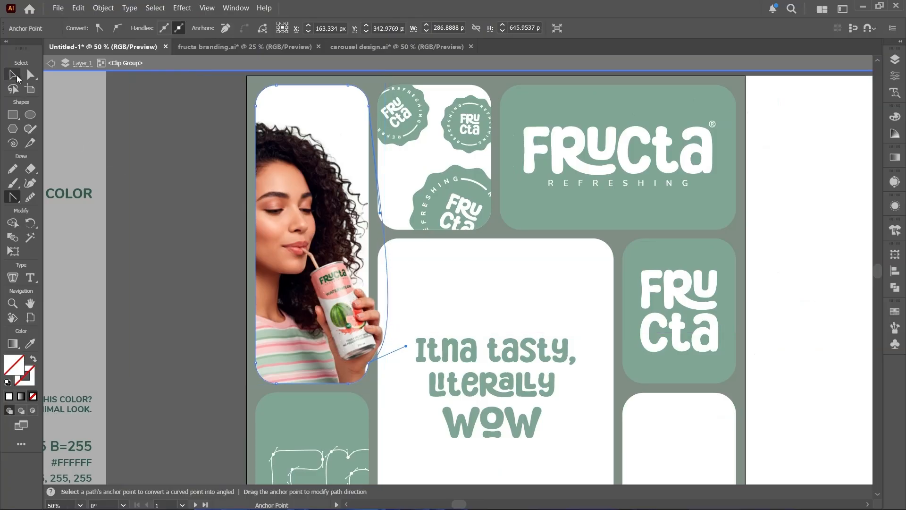
click(15, 76)
click(197, 410)
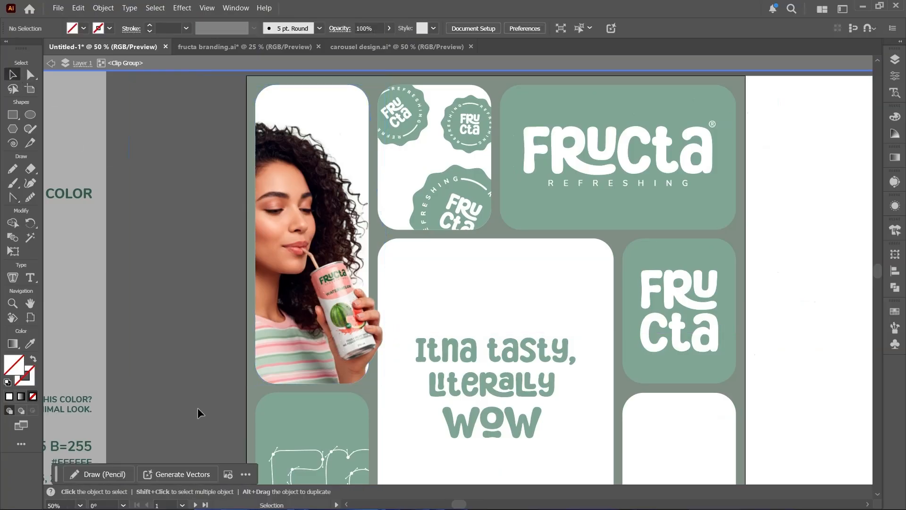
key(Escape)
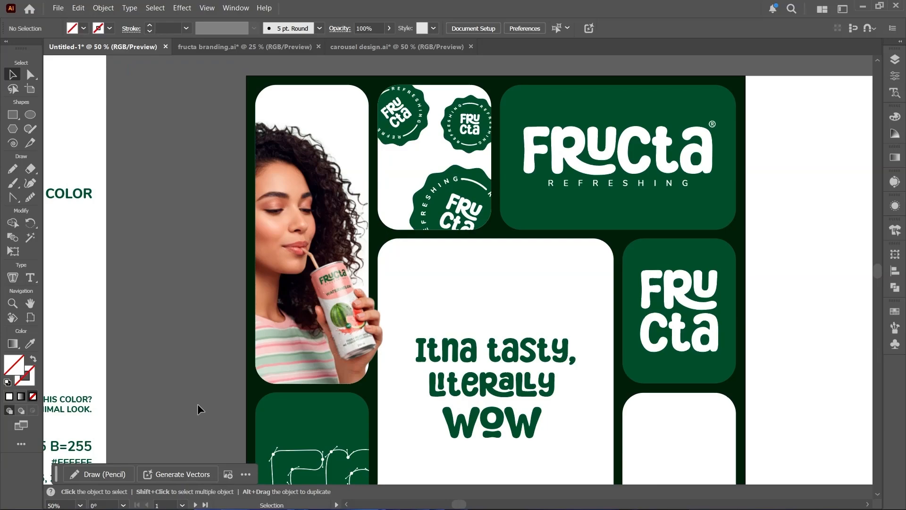
- Examine the lower boxes of the first slide's bento grid
key(space)
drag(272, 339, 210, 307)
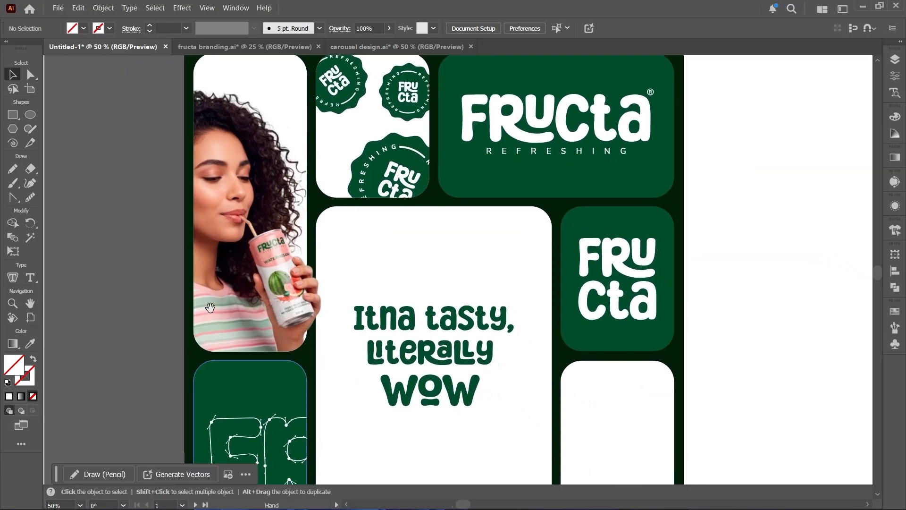
scroll(211, 309, down, 1)
key(space)
drag(314, 329, 280, 206)
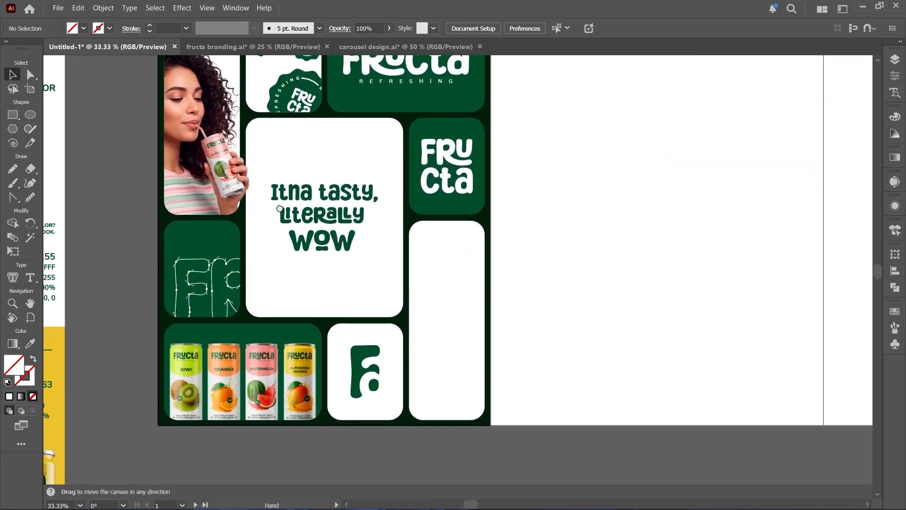
scroll(487, 423, up, 1)
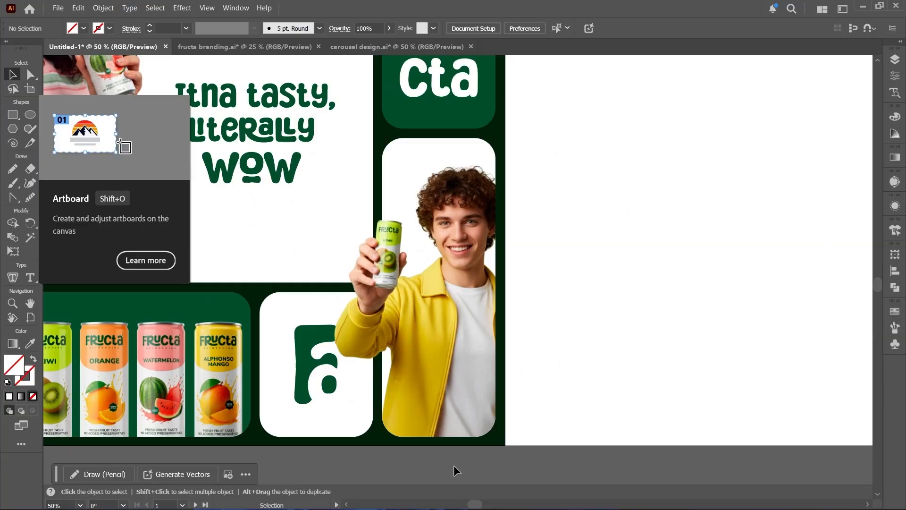
scroll(454, 465, down, 2)
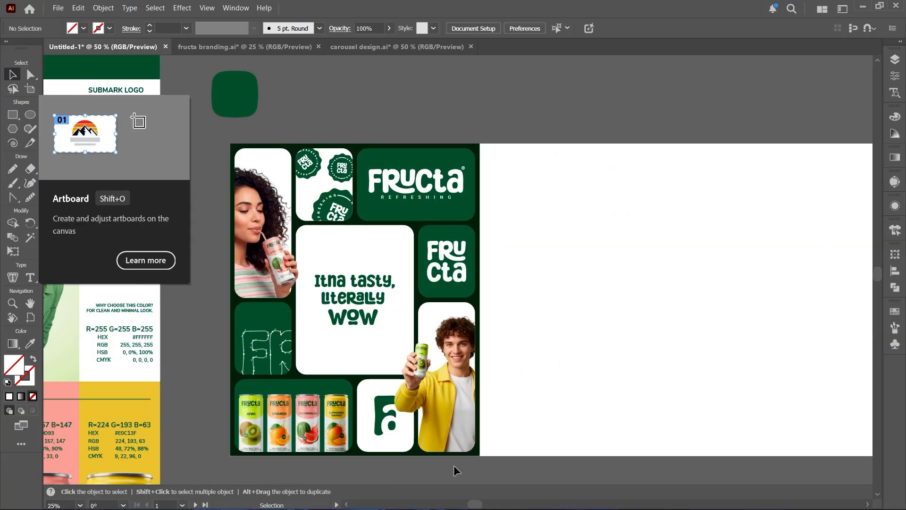
- Paste the "Brand Personality" heading and paragraph onto the second artboard and position them near its upper-left corner
key(space)
drag(322, 320, 379, 285)
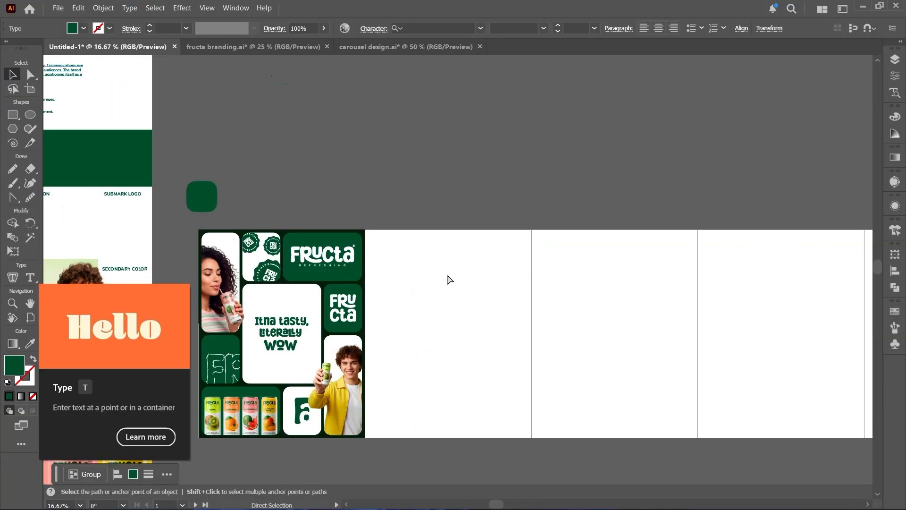
text(Brand Personality Fructa reflects a youthful, energetic, and playful identity. Communications use a light, witty tone to align with Gen-Z and young adult audiences. The brand emphasises everyday refreshment and easy enjoyment, positioning itself as a simple choice for taste-driven consumers.)
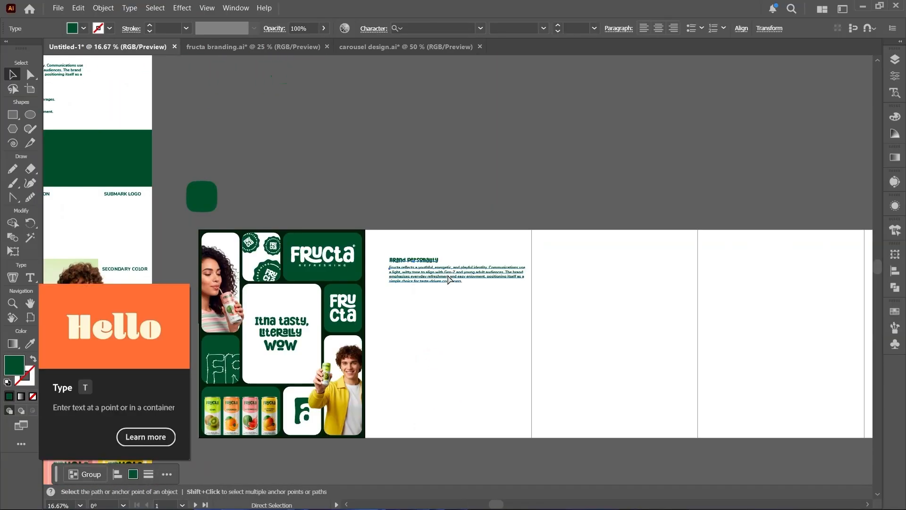
scroll(448, 275, up, 1)
drag(407, 257, 386, 245)
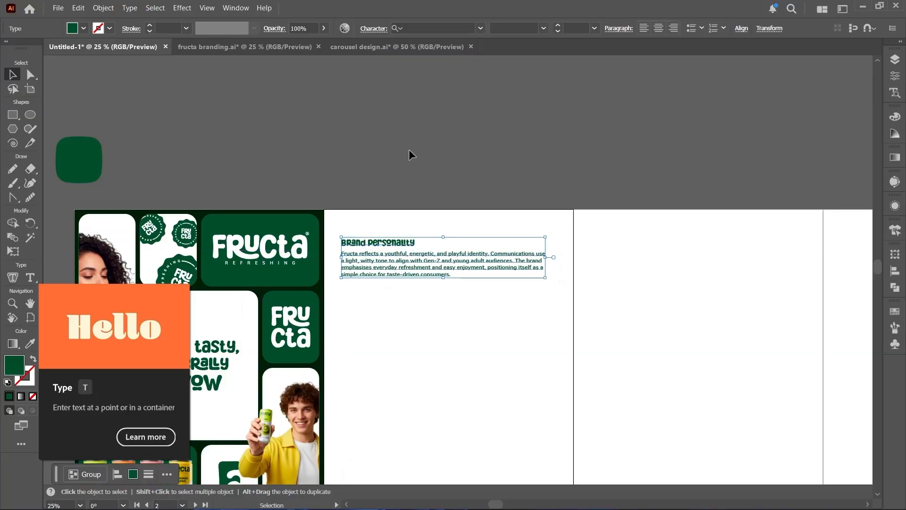
click(413, 142)
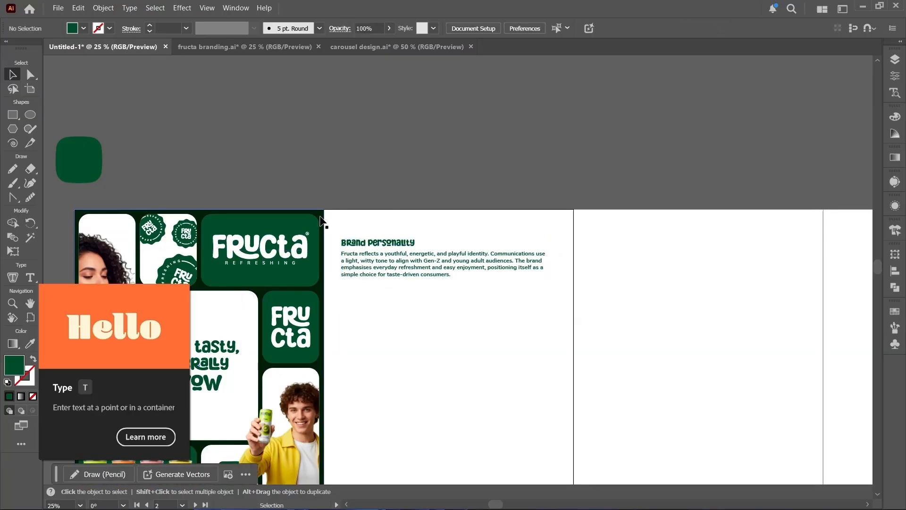
- Copy the first slide's dark green background rectangle onto the second artboard so it fills it behind the text
drag(320, 220, 571, 217)
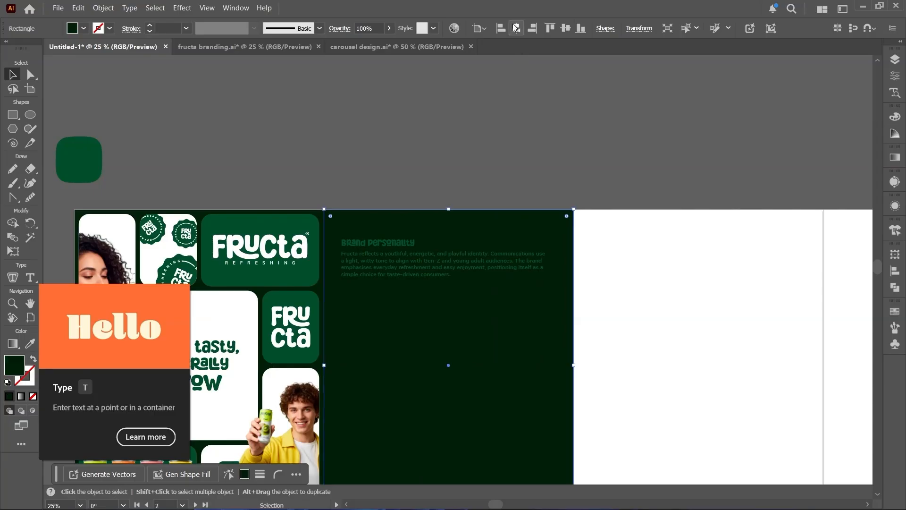
click(504, 126)
scroll(430, 334, up, 3)
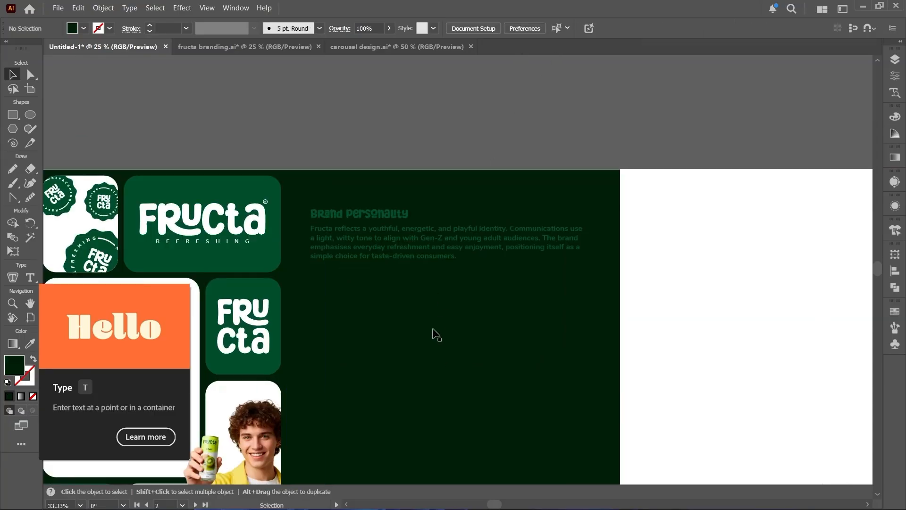
scroll(432, 329, down, 1)
drag(433, 329, 431, 236)
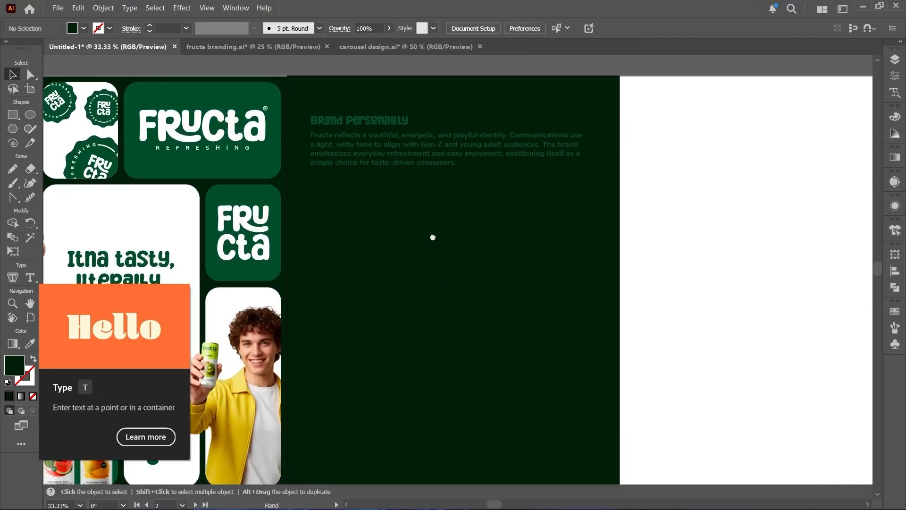
- Recolor the "Brand Personality" heading and its paragraph white by sampling the blank artboard with the Eyedropper
click(389, 125)
click(391, 141)
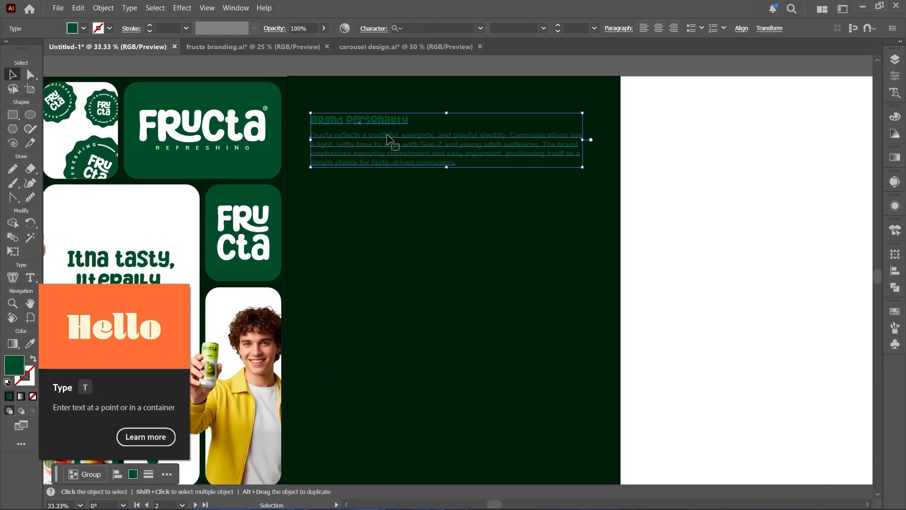
key(i)
click(664, 156)
key(v)
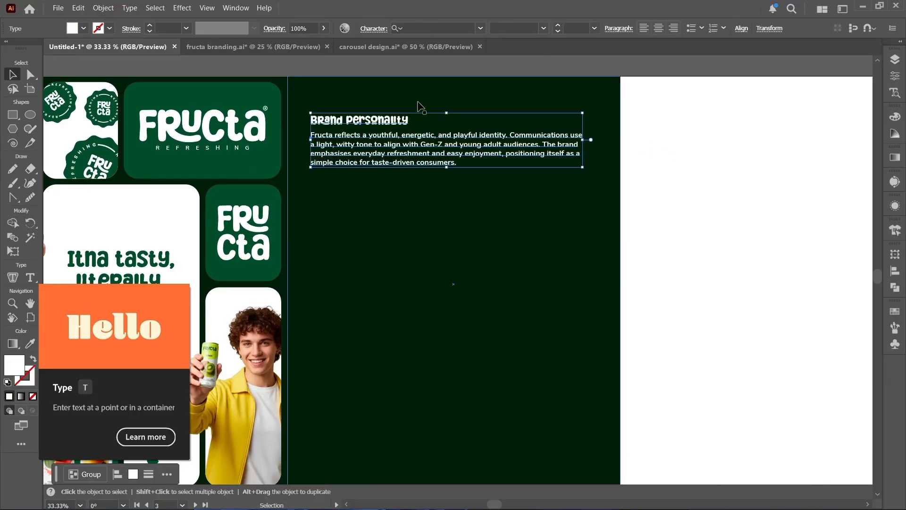
click(393, 68)
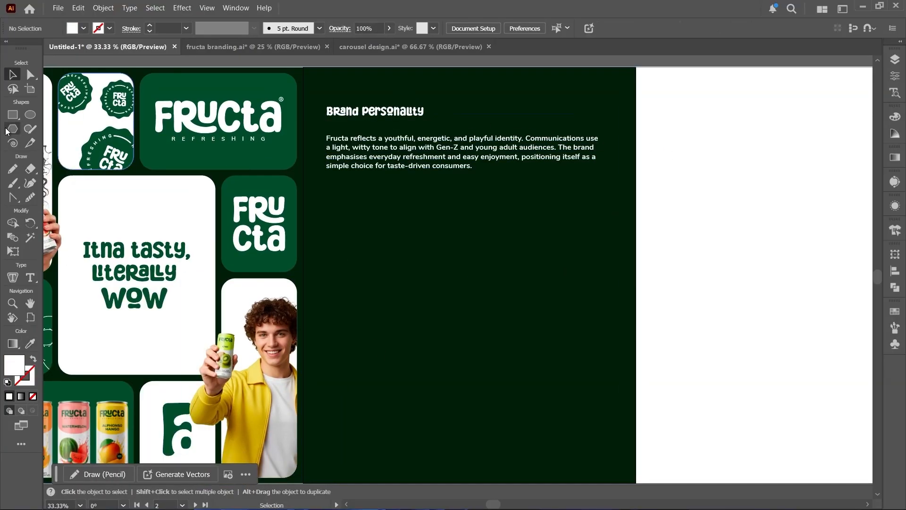
- Create an 80 × 80 px white square on the second artboard with the Rectangle tool
click(13, 116)
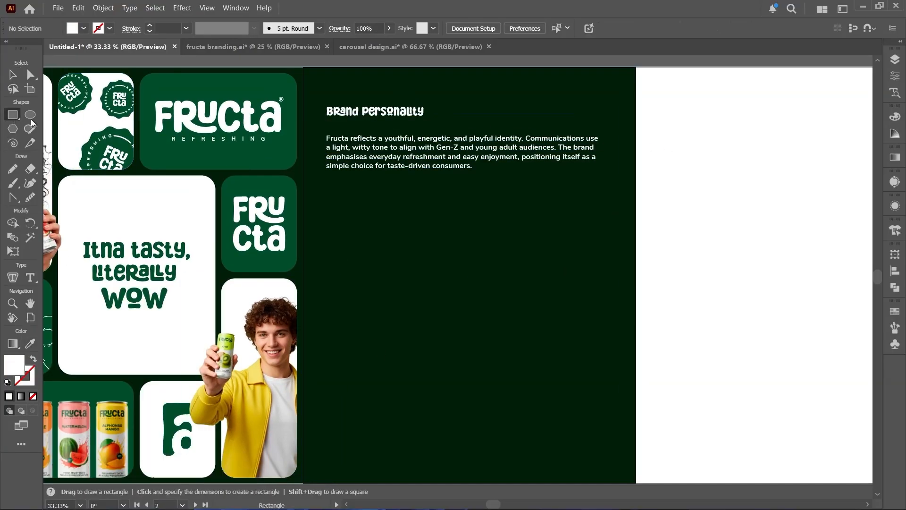
click(390, 227)
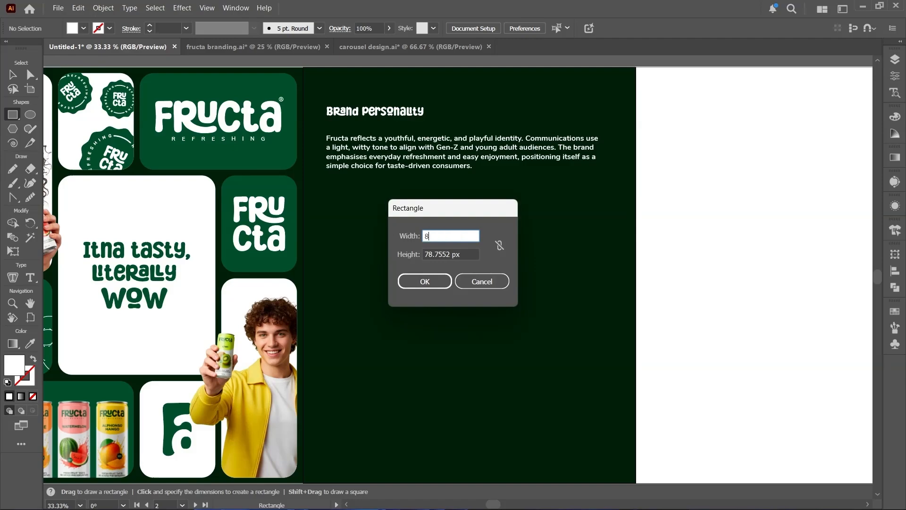
click(439, 253)
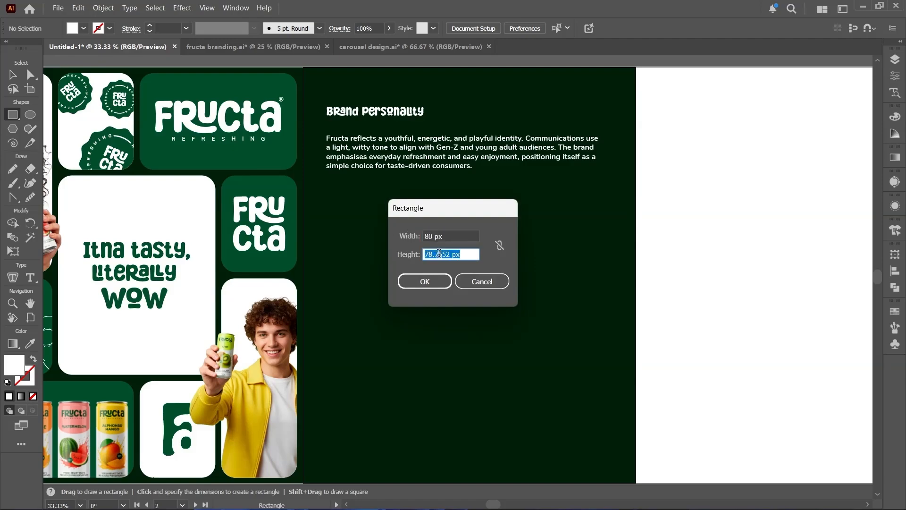
text(80)
key(Return)
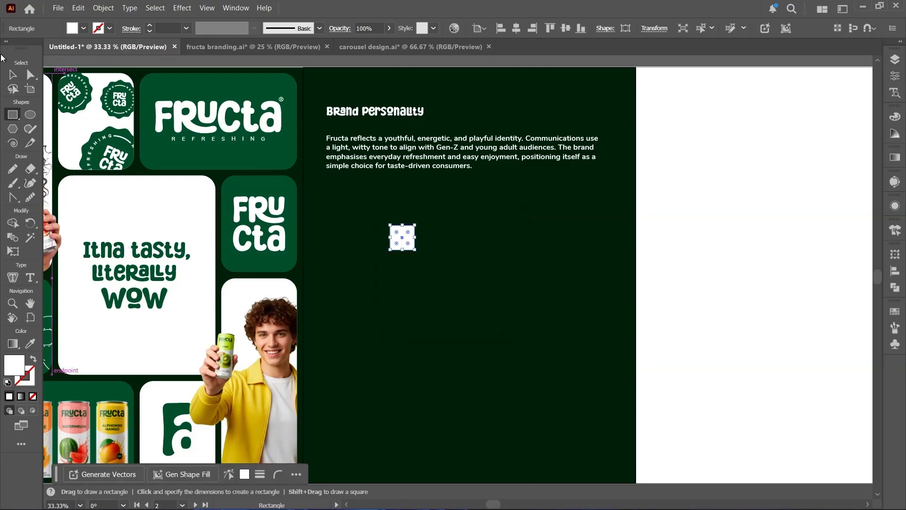
- Align the 80 px square to the second artboard's lower-left corner
click(13, 74)
click(501, 28)
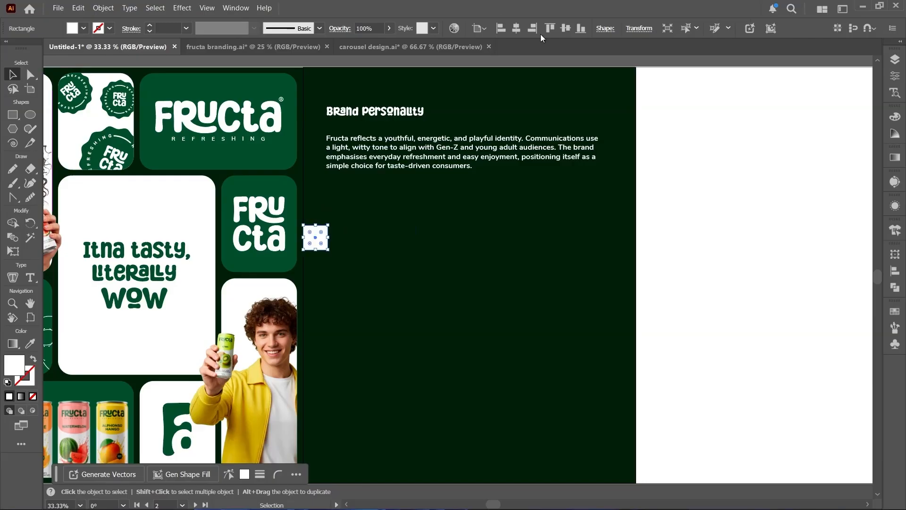
click(579, 30)
scroll(359, 222, down, 3)
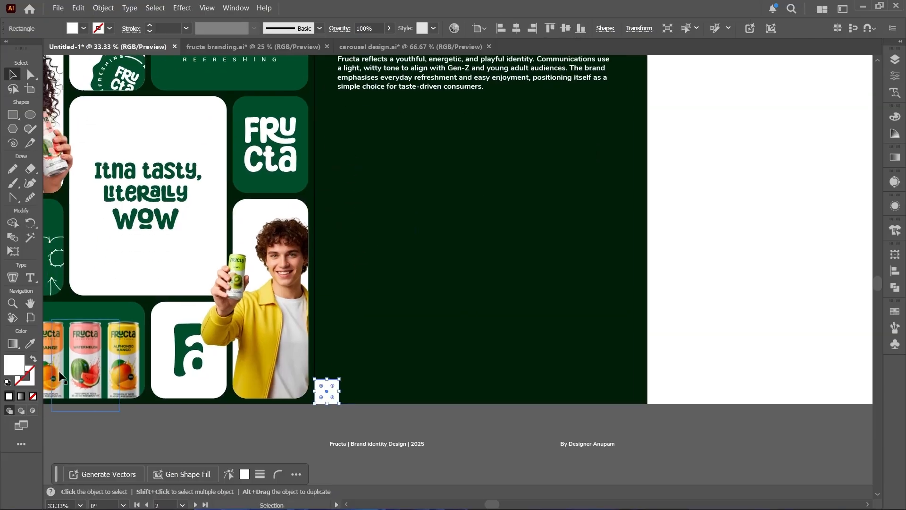
- Show the rulers and place left, bottom and right margin guides on the second artboard using the 80 px square's edges
key(ctrl+r)
drag(59, 371, 205, 378)
drag(340, 381, 338, 379)
drag(332, 59, 622, 379)
click(361, 415)
- Use the square to place a left margin guide 80 px inside the third artboard, and park the square below the artboard
drag(633, 382, 422, 385)
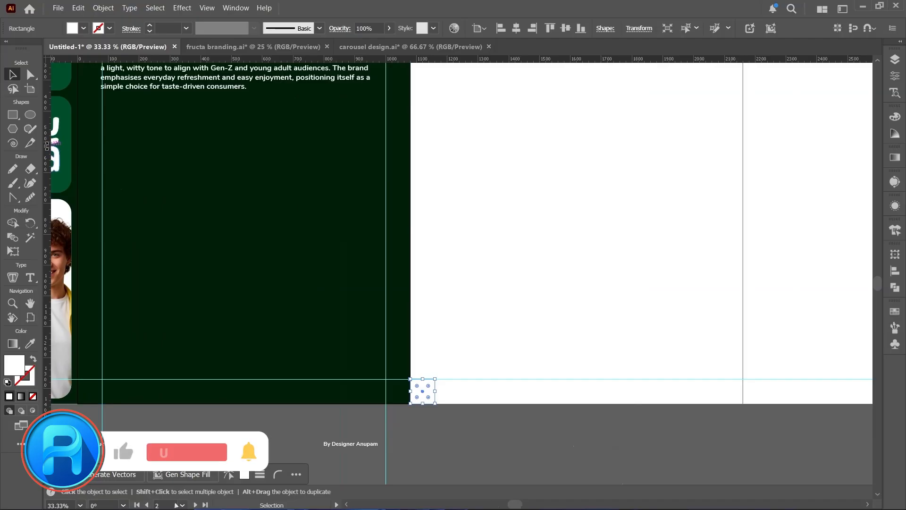
drag(46, 319, 434, 379)
drag(427, 388, 427, 421)
- Move the "Brand Personality" heading and paragraph together so their left edges snap to the left margin guide
scroll(427, 420, down, 2)
drag(396, 328, 453, 296)
scroll(339, 199, up, 2)
scroll(339, 199, up, 2)
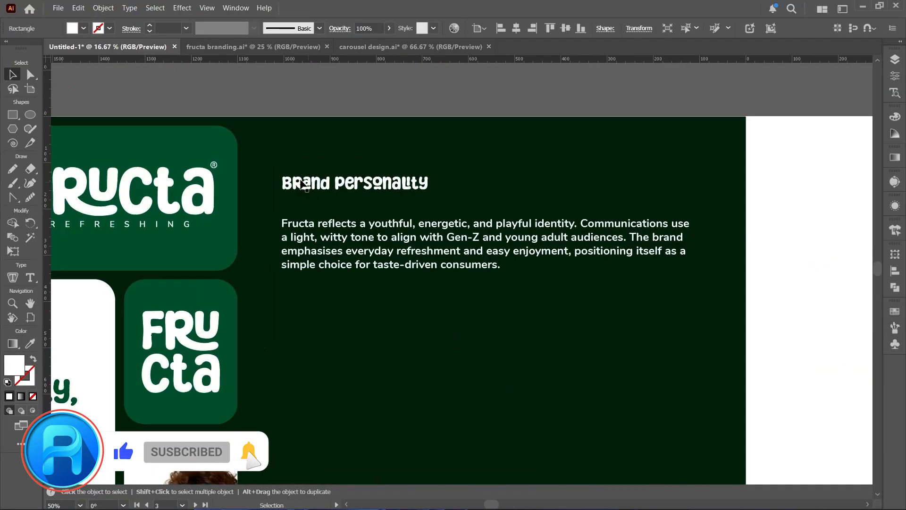
click(304, 186)
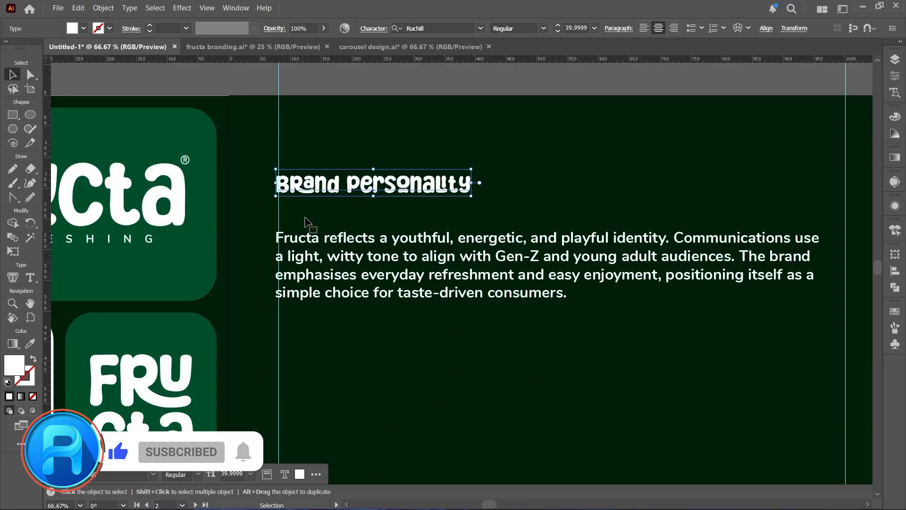
shift+click(310, 242)
drag(311, 242, 314, 237)
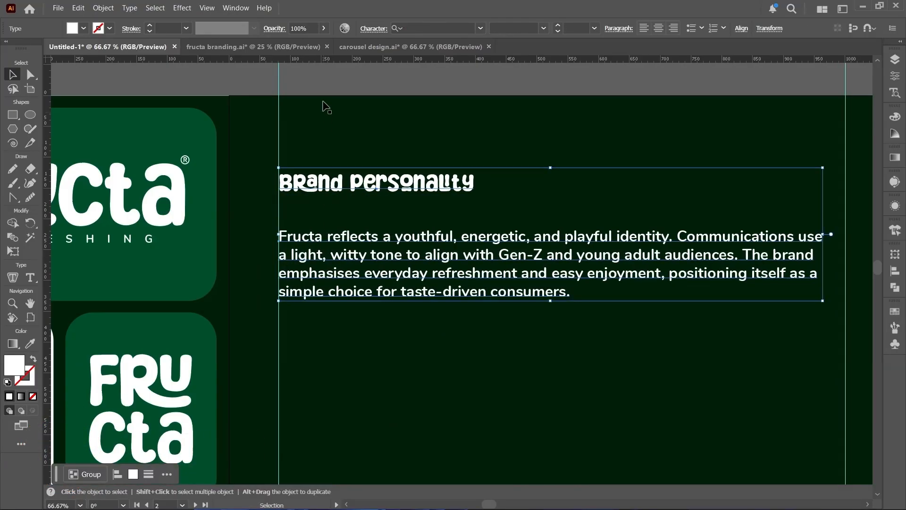
click(324, 75)
- Duplicate the heading below the paragraph, retitle it "Logo Safe Area" and snap it to the left margin guide
scroll(327, 95, down, 3)
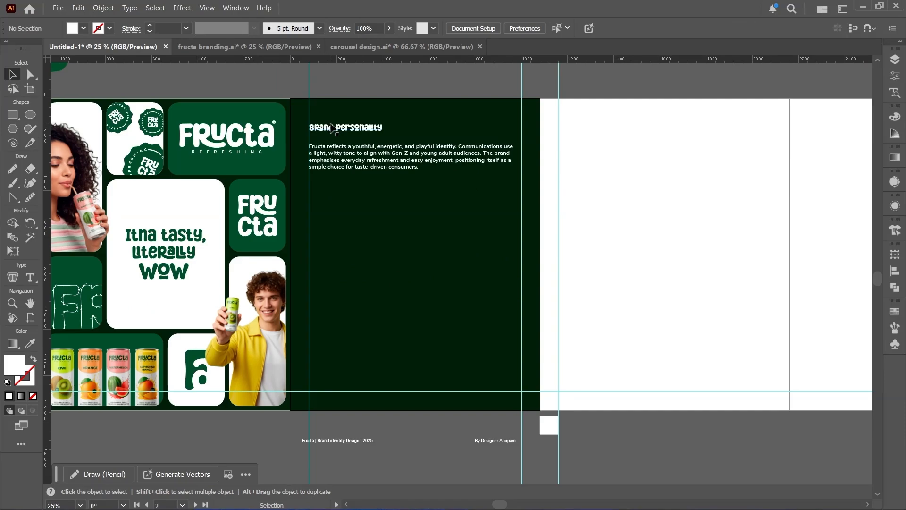
drag(332, 128, 338, 239)
scroll(338, 237, up, 2)
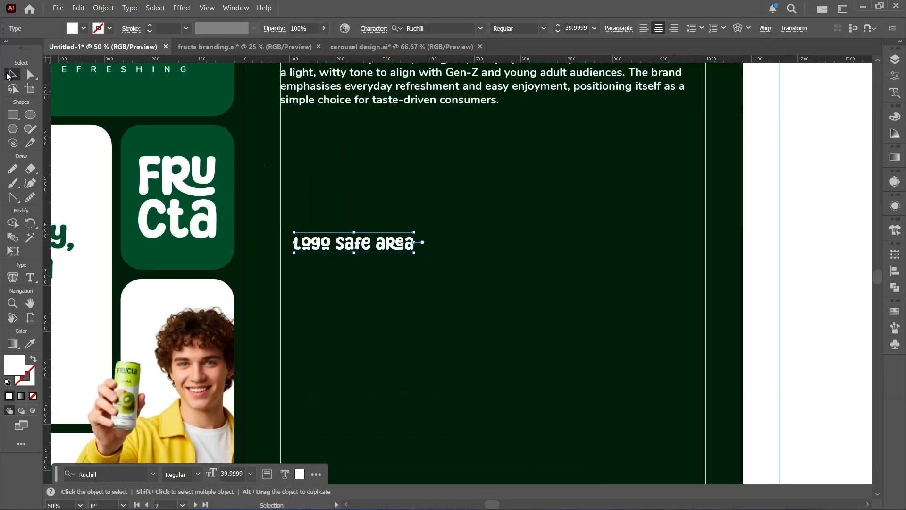
drag(307, 248, 294, 248)
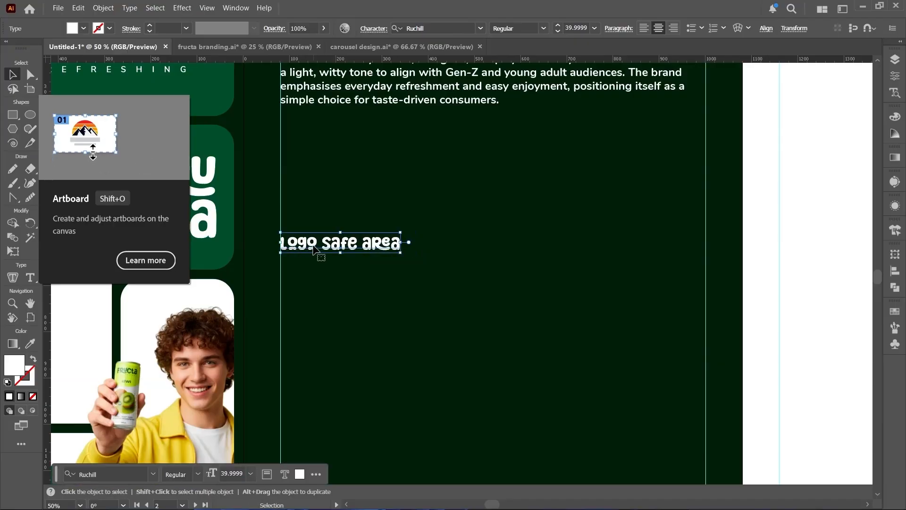
- Move the two footer texts onto the second slide's bottom margin guide, each against its side margin guide
key(ctrl+minus)
scroll(313, 249, down, 4)
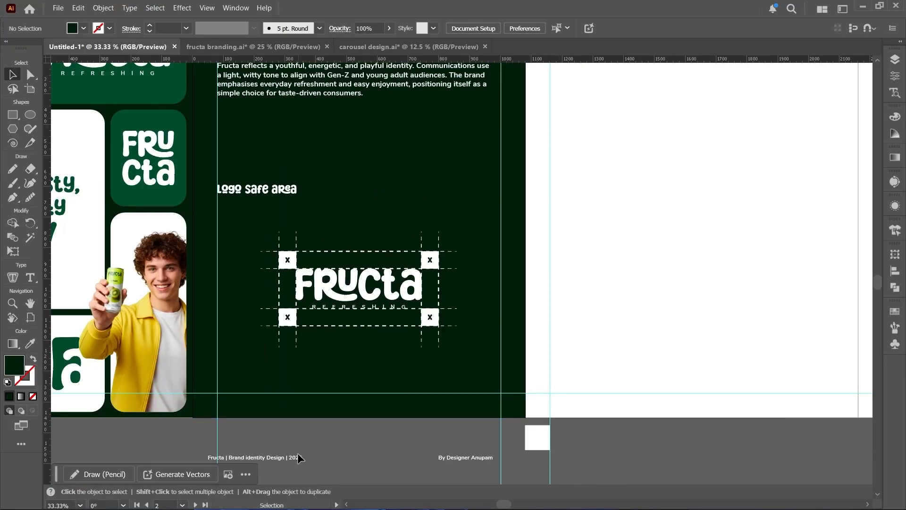
click(295, 457)
drag(295, 457, 304, 396)
click(327, 431)
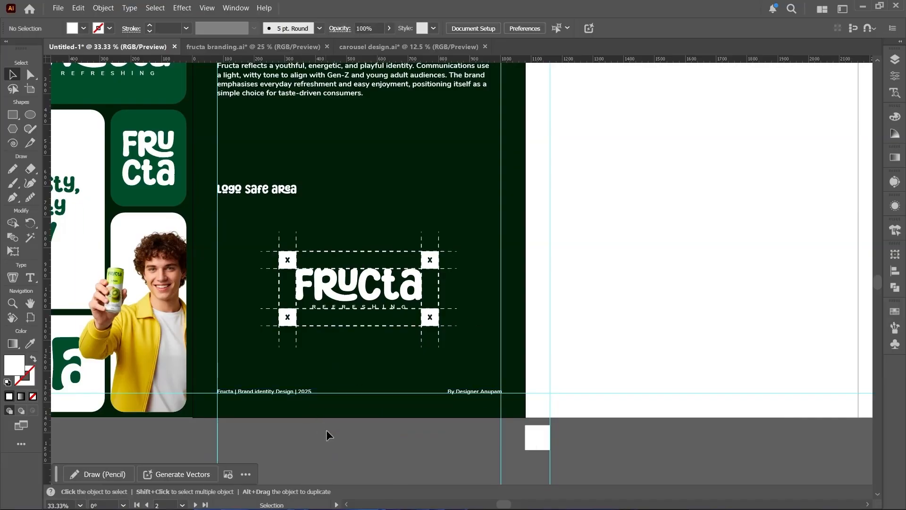
- Copy the second slide's dark green background rectangle onto the third artboard so it fills it
key(ctrl+;)
scroll(326, 430, down, 1)
key(space)
mouse_move(359, 254)
mouse_down()
mouse_move(357, 279)
mouse_move(204, 265)
mouse_up()
key(ctrl+;)
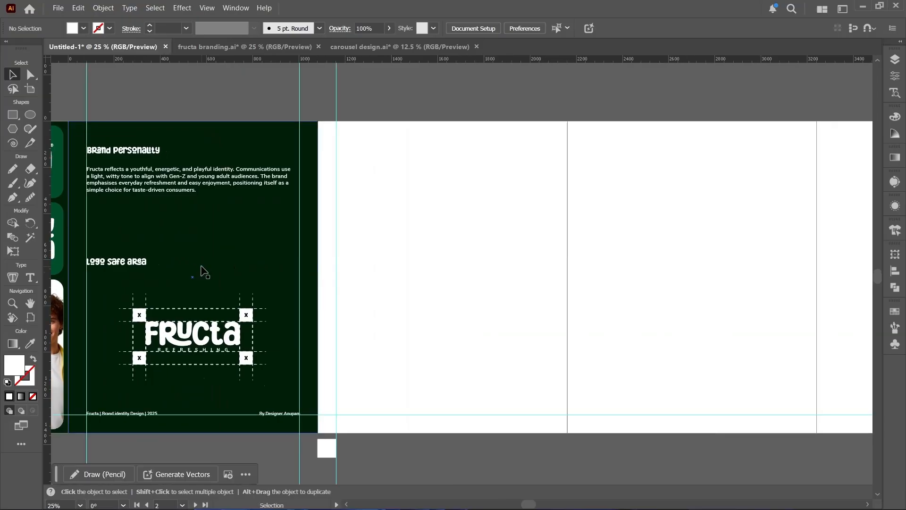
key(space)
drag(364, 279, 307, 268)
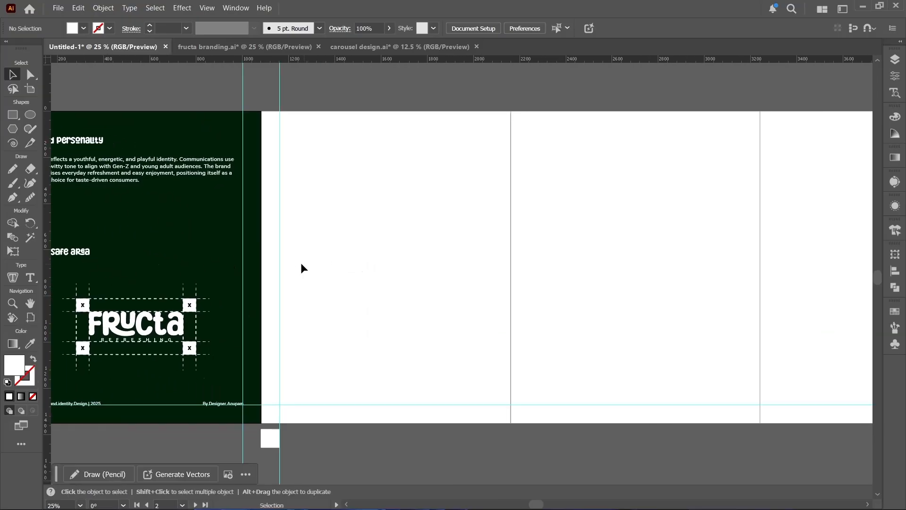
drag(215, 129, 448, 143)
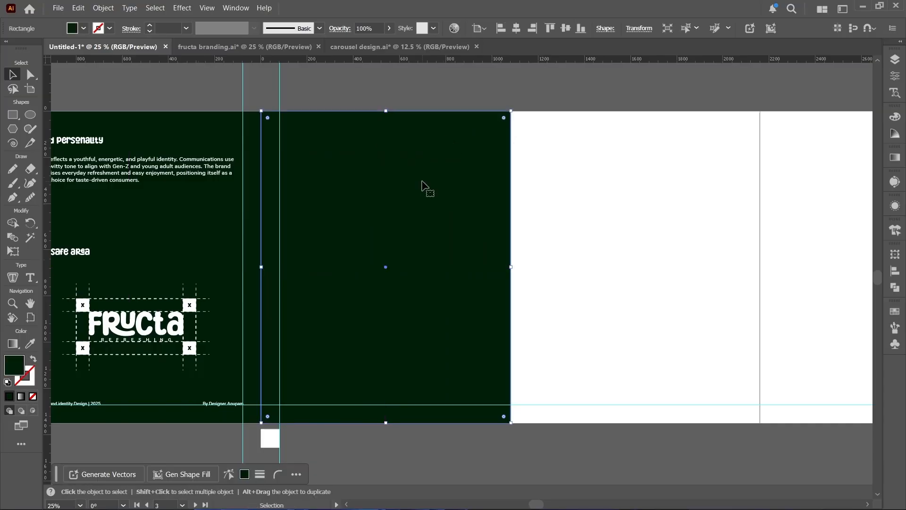
- Split the third slide's background into a tall upper rectangle and a shorter duplicate aligned to the artboard's bottom edge
drag(386, 423, 384, 313)
drag(390, 282, 401, 314)
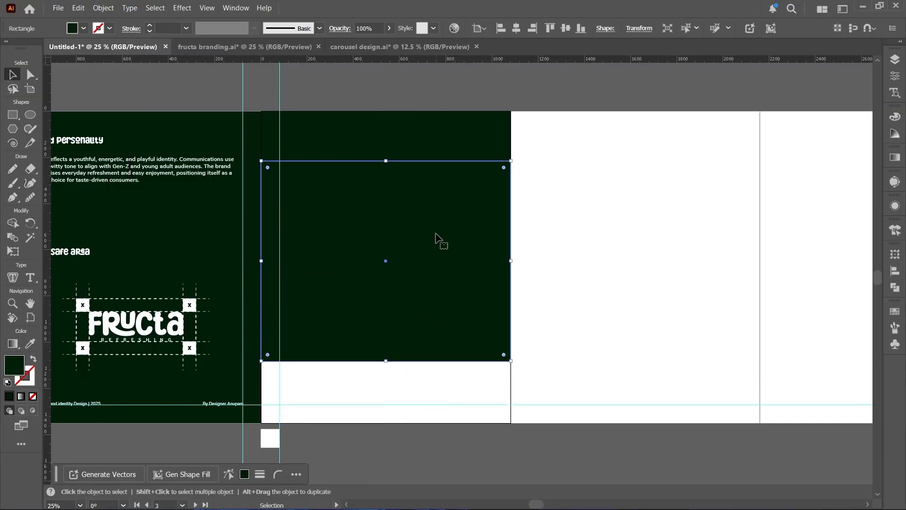
drag(386, 162, 387, 234)
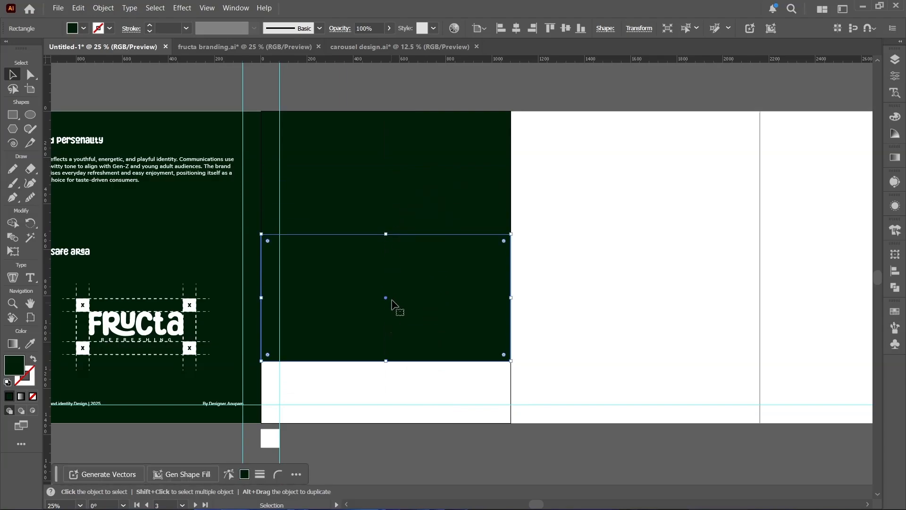
click(581, 30)
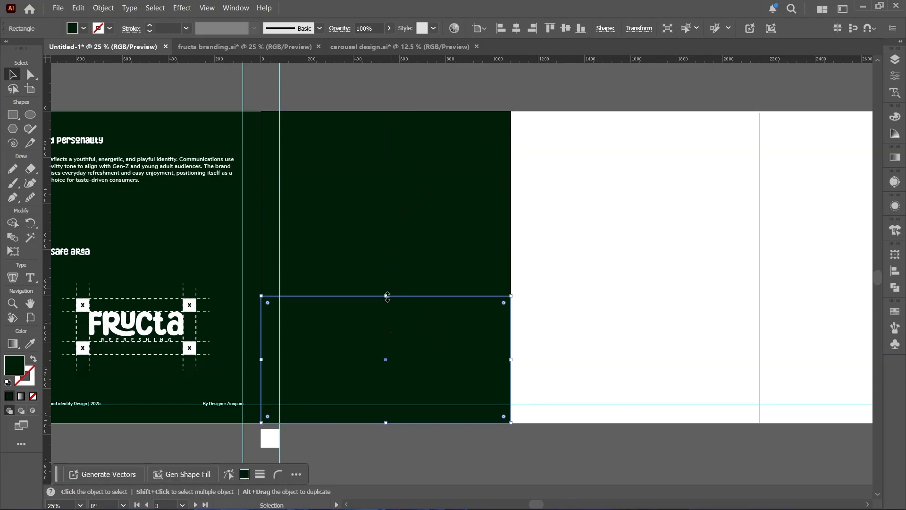
drag(387, 296, 389, 312)
click(401, 99)
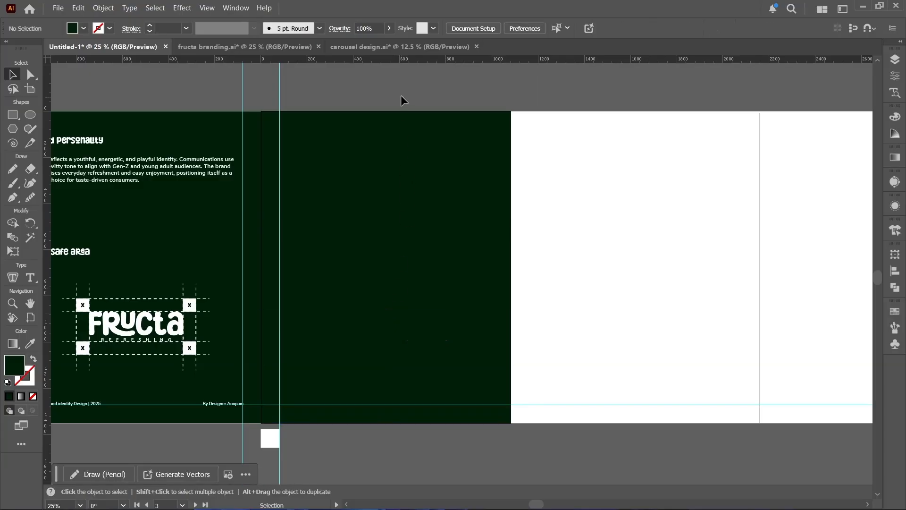
- Fill the third slide's lower rectangle with white sampled from the blank artboard
click(404, 339)
key(i)
click(566, 290)
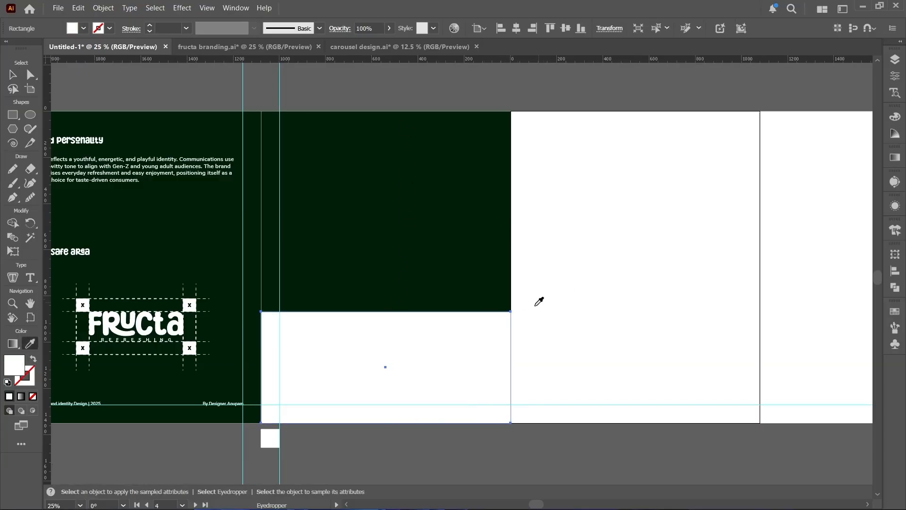
key(v)
- Cut the dark green upper rectangle from the third slide
key(ctrl+x)
click(401, 265)
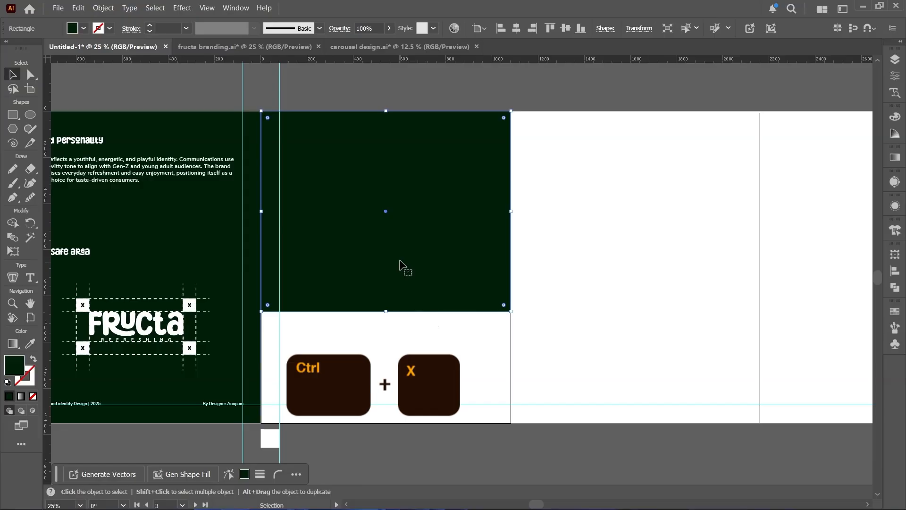
key(a)
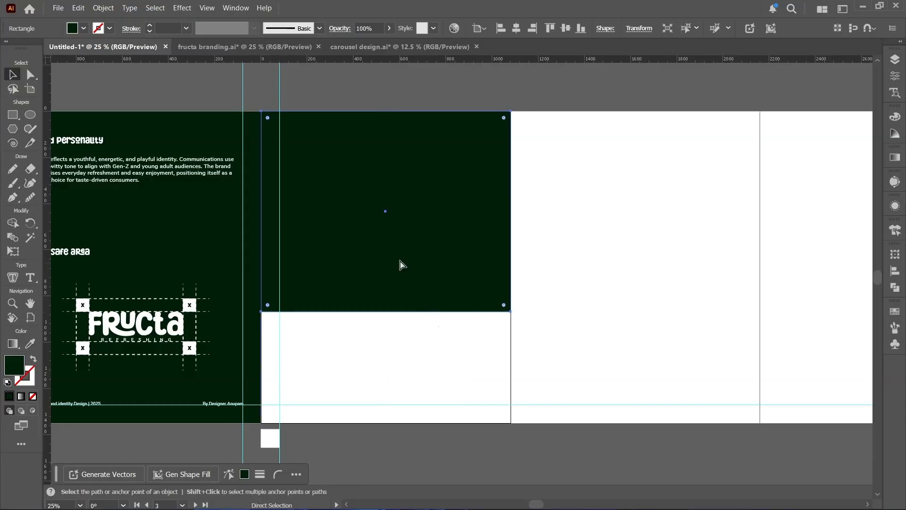
key(Delete)
- Place the image of the woman in the orange T-shirt drinking from a can across the third slide's upper area
click(58, 8)
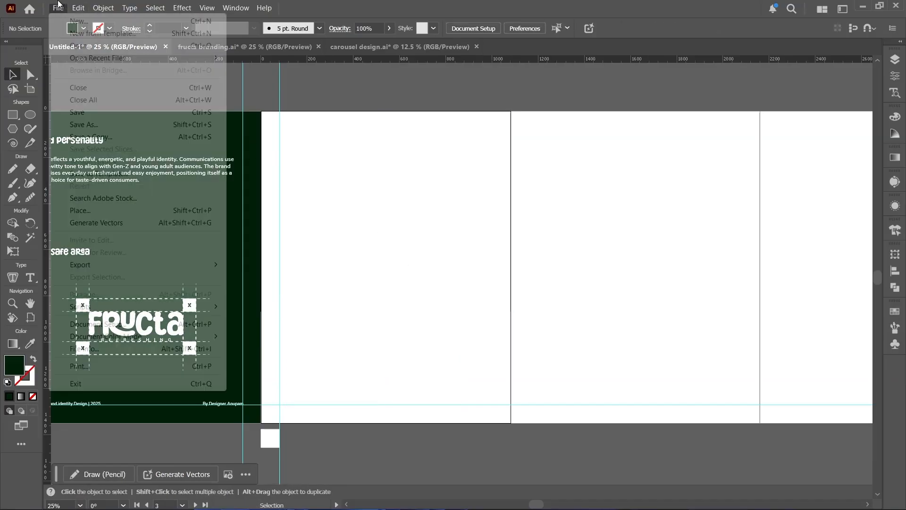
click(80, 211)
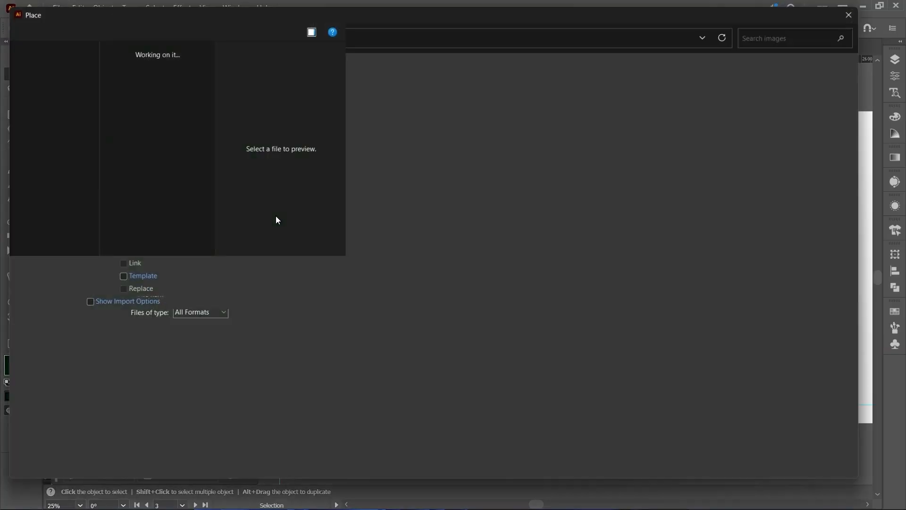
scroll(424, 218, down, 5)
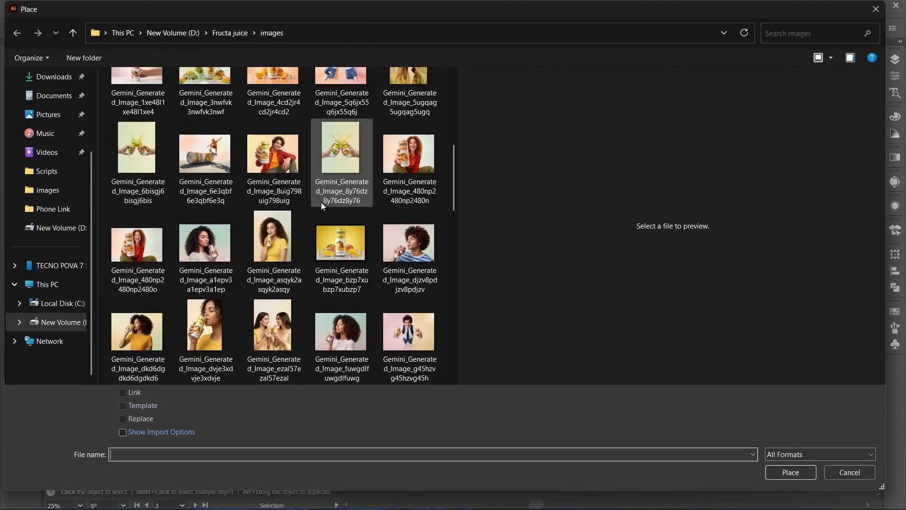
click(136, 330)
double_click(143, 319)
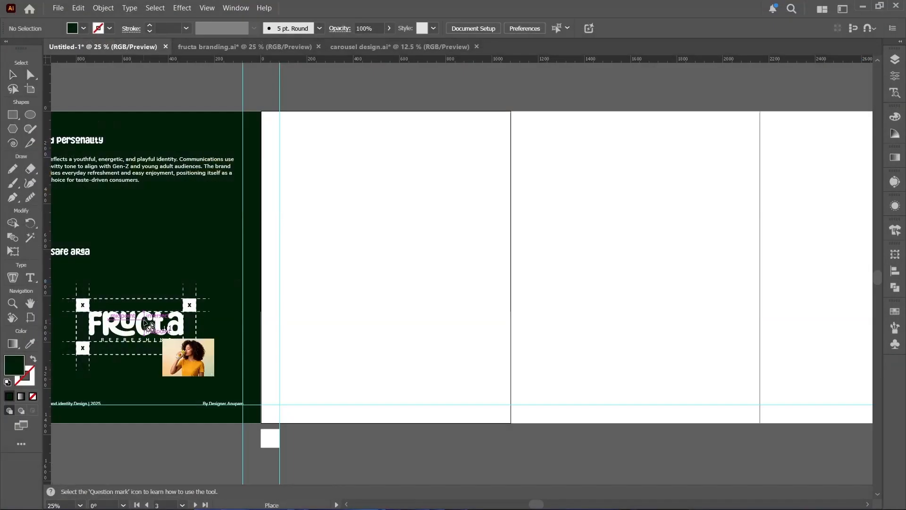
drag(243, 103, 579, 343)
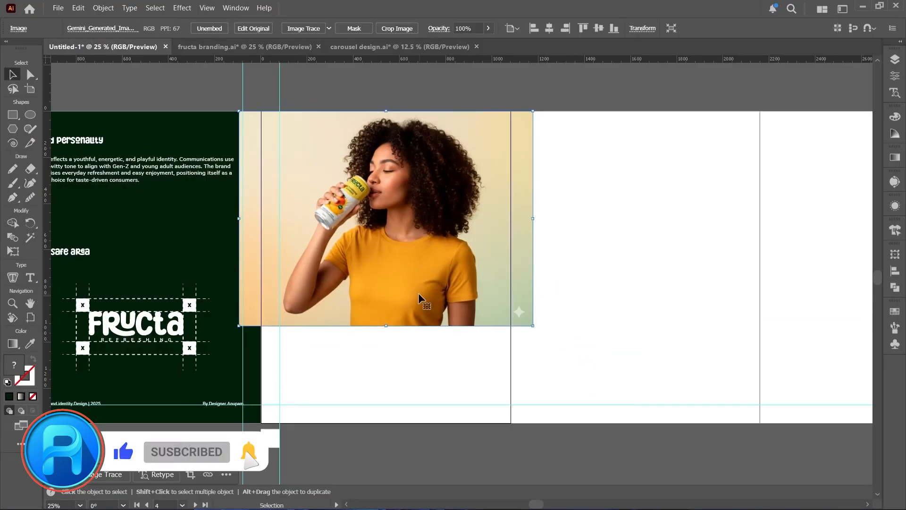
- Send the photo of the woman behind the third slide's dark green upper rectangle and clip it to that rectangle
key(ctrl+[)
click(399, 196)
drag(341, 91, 385, 185)
right_click(386, 185)
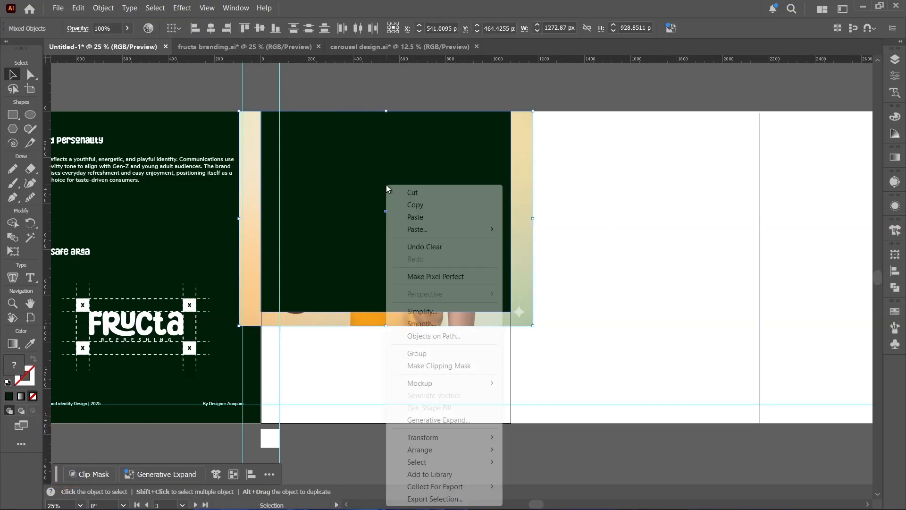
click(428, 366)
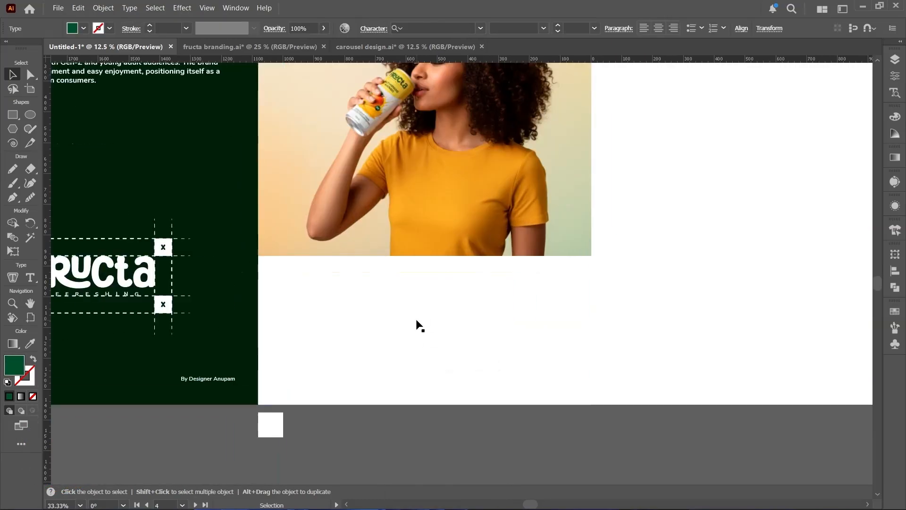
- Paste the Fructa Brand Overview heading and paragraph and move them onto the third slide's white lower area at the left margin guide
key(ctrl+v)
click(388, 268)
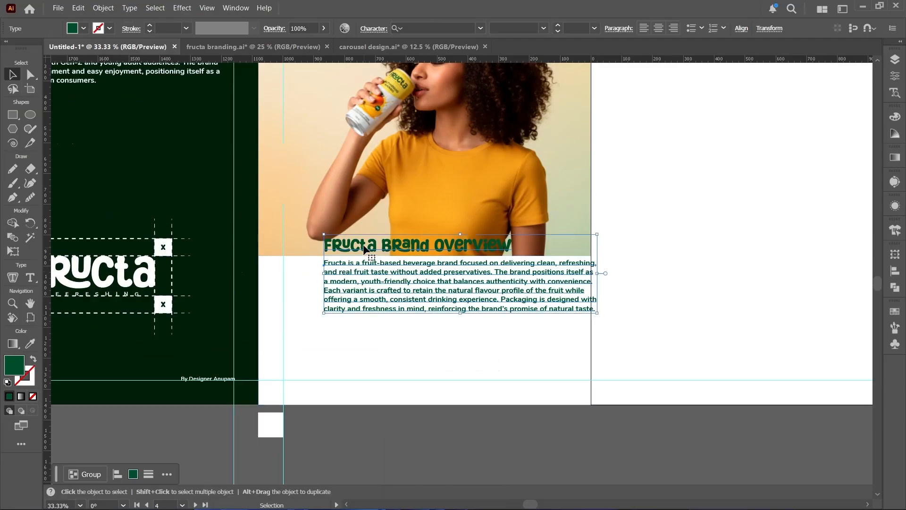
drag(364, 247, 338, 301)
click(347, 426)
click(348, 426)
- Duplicate the second slide's dark green background onto the fourth slide
scroll(433, 421, down, 2)
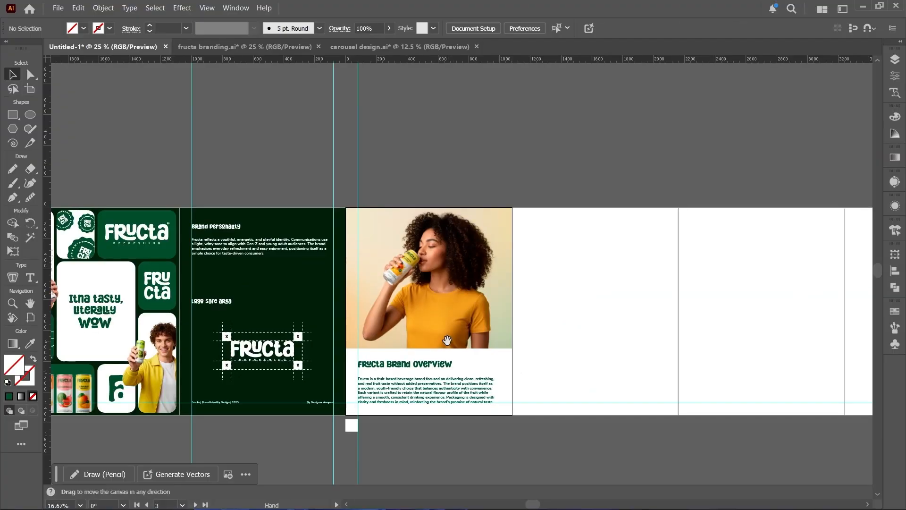
drag(447, 339, 294, 314)
scroll(293, 314, up, 1)
drag(74, 231, 572, 253)
click(551, 95)
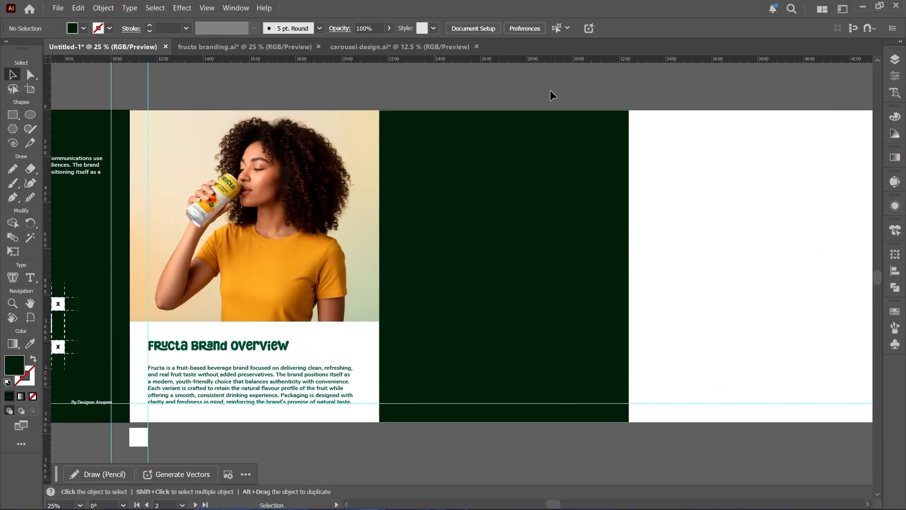
- Run the Custom Bento script on the fourth slide's dark green background to generate a grid of rounded tiles
drag(486, 234, 327, 235)
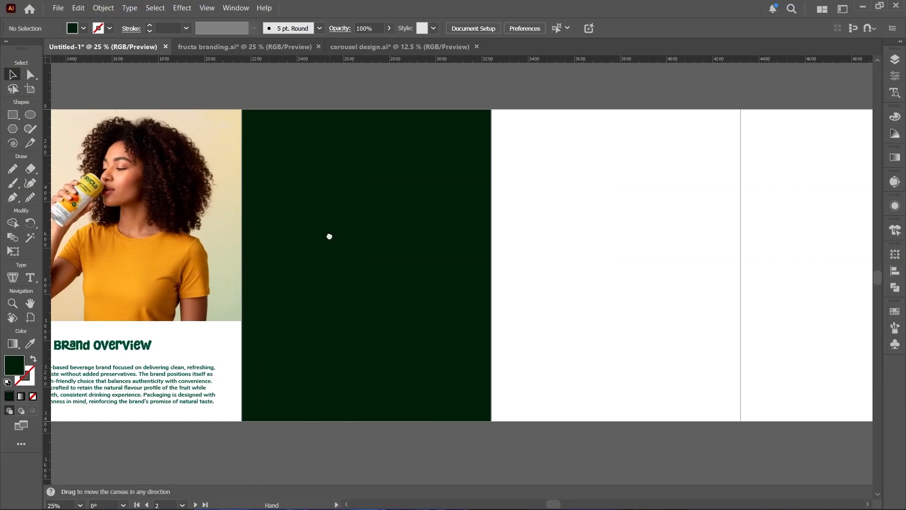
click(266, 134)
click(58, 8)
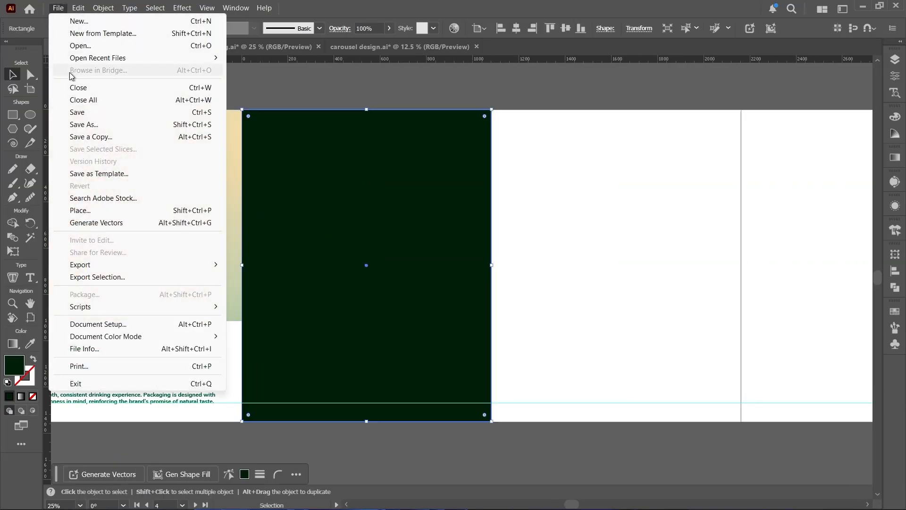
mouse_move(127, 306)
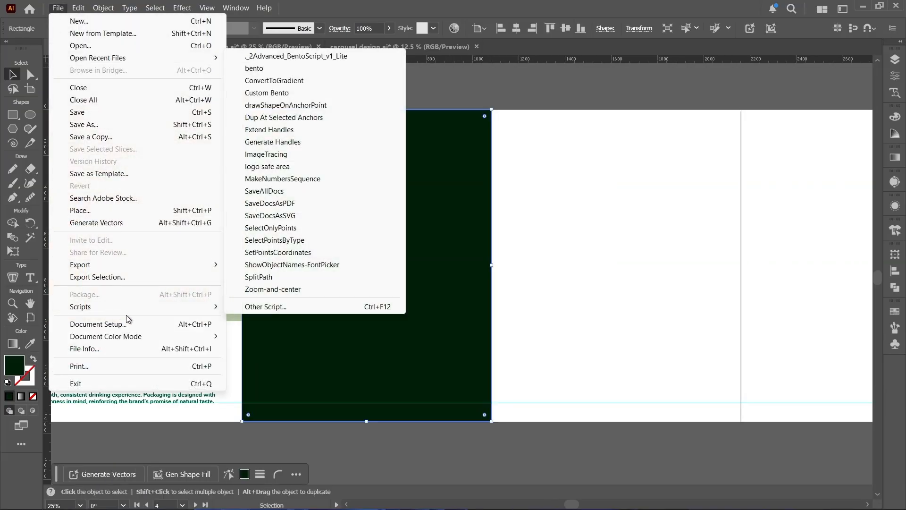
click(254, 94)
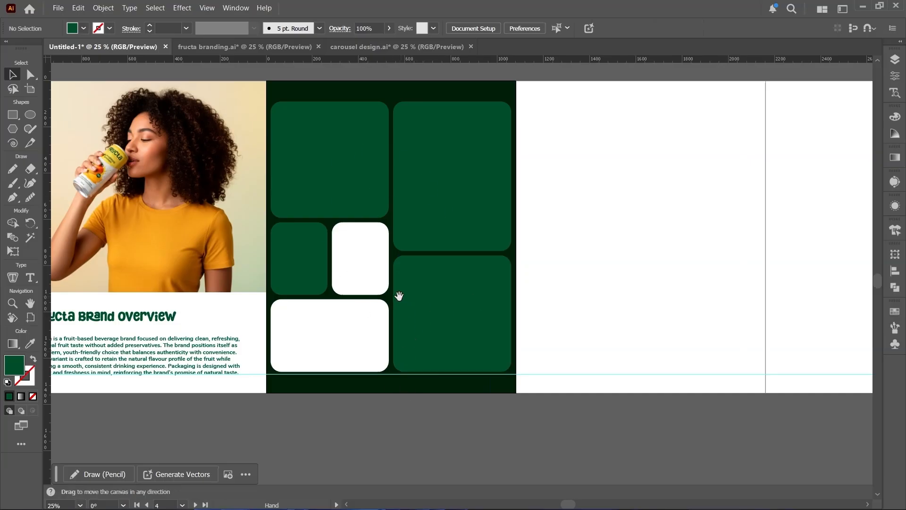
- Move the RUCHILL type specimen group from its construction grid into the fourth slide's upper-left green tile
drag(398, 295, 335, 297)
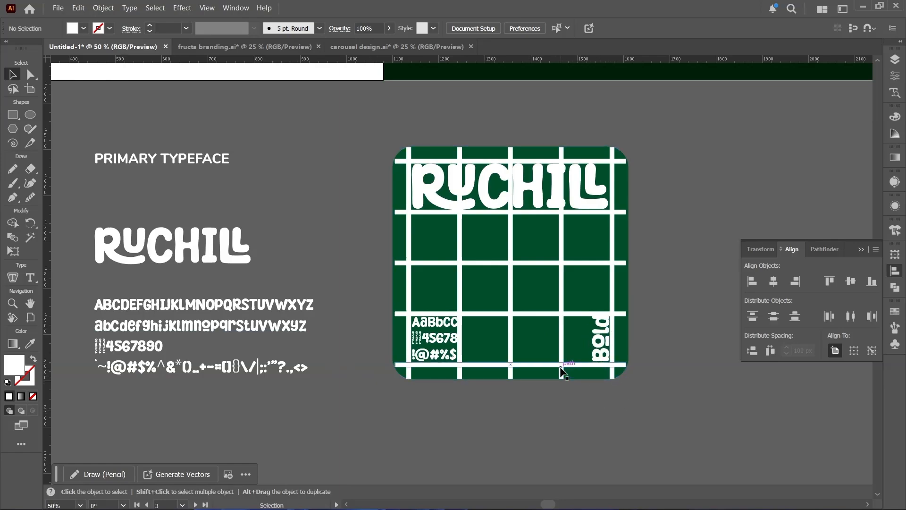
scroll(561, 372, down, 2)
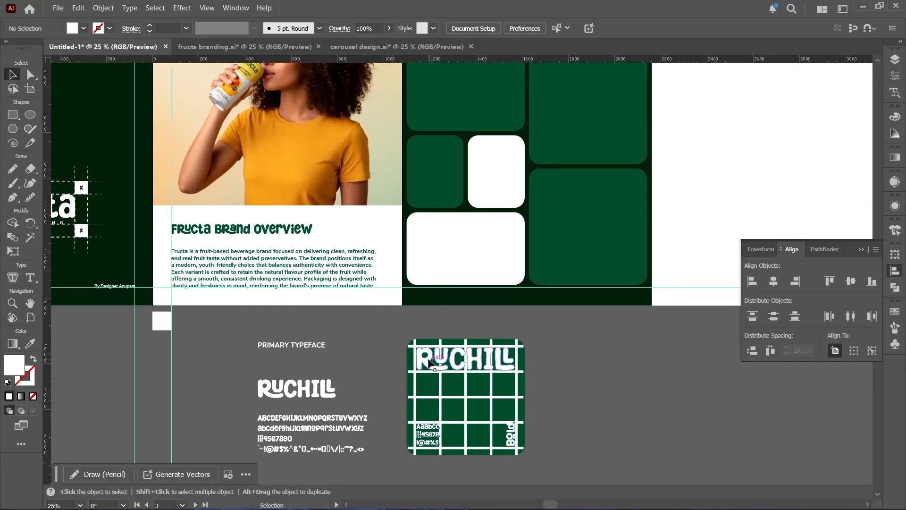
click(429, 363)
drag(429, 432, 425, 265)
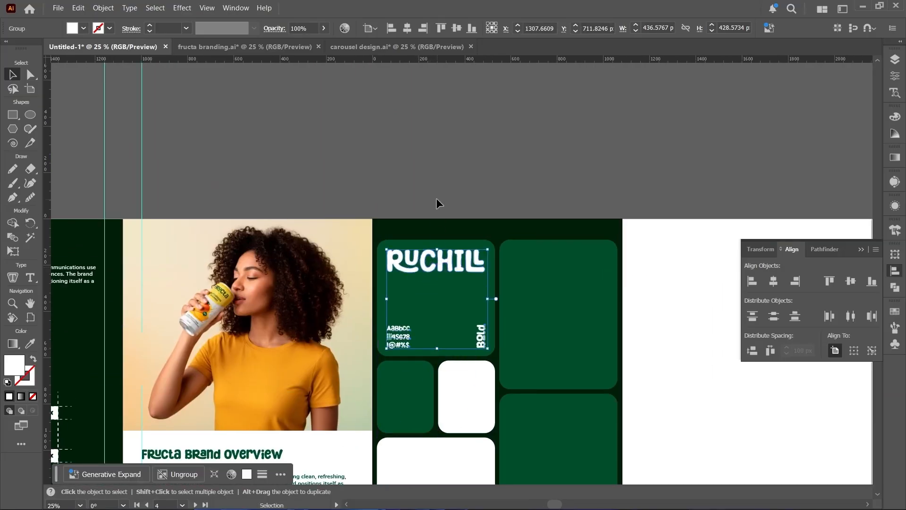
click(436, 198)
- Move the NUNITO type specimen group from its construction grid into the fourth slide's lower-right green tile
drag(437, 333, 339, 232)
drag(363, 393, 328, 316)
scroll(330, 200, up, 2)
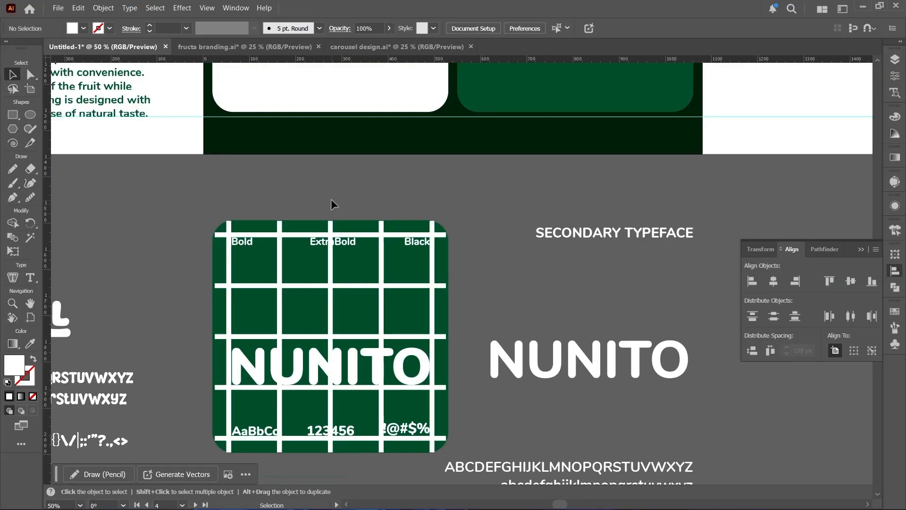
scroll(331, 202, down, 2)
drag(329, 249, 326, 310)
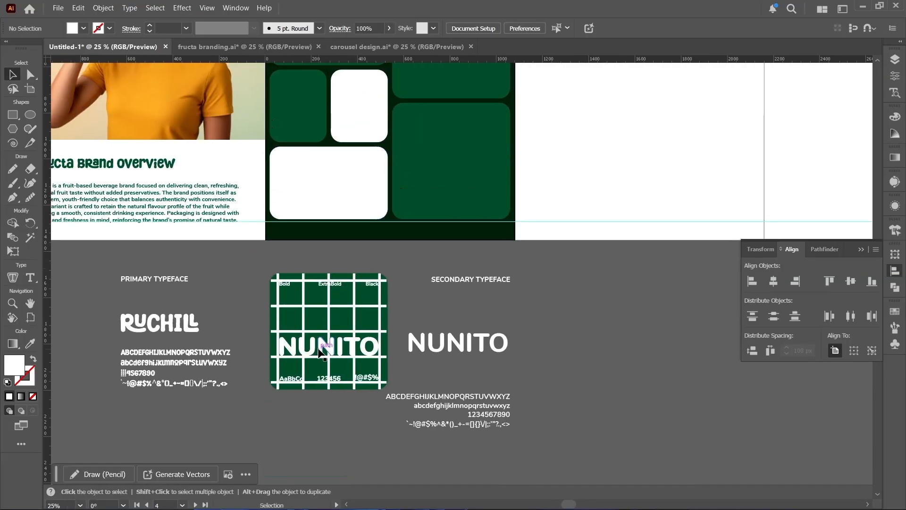
drag(320, 352, 440, 183)
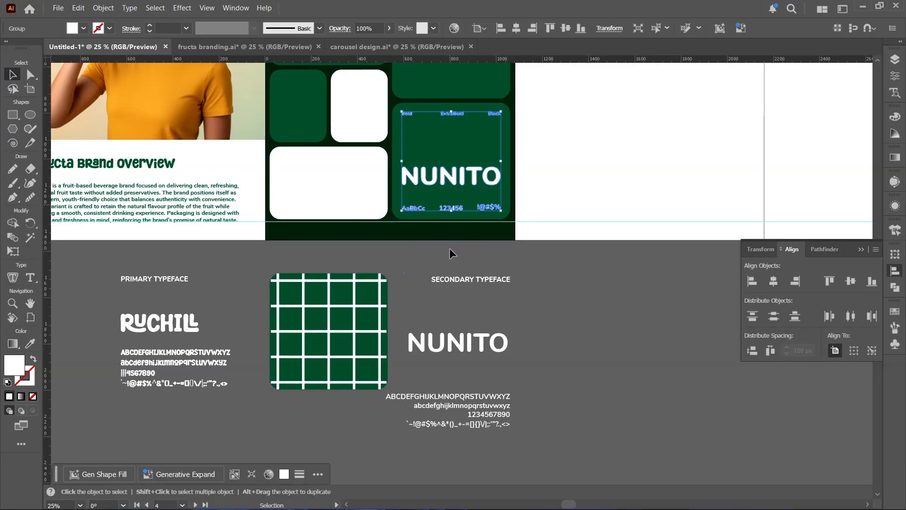
click(430, 259)
- Place the green kiwi can image over the fourth slide's upper-right tile, large enough to cover it
drag(380, 258, 412, 404)
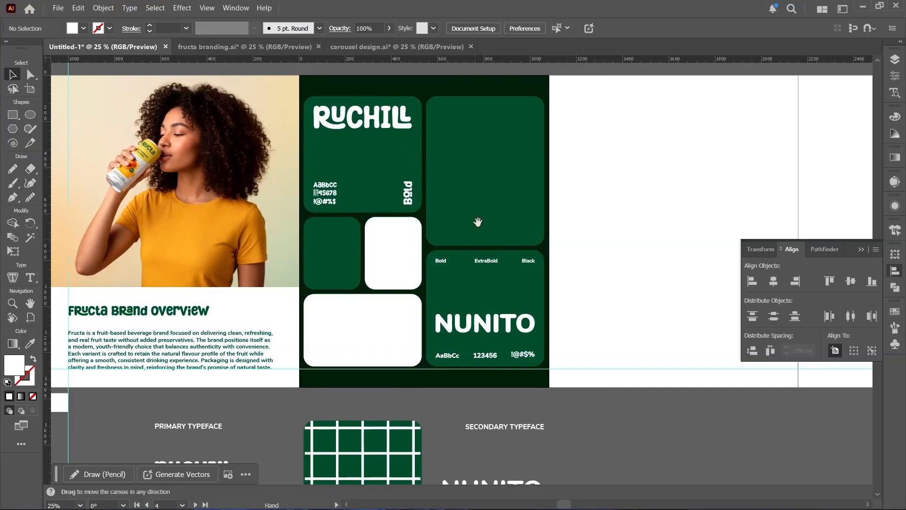
drag(477, 222, 374, 289)
click(57, 8)
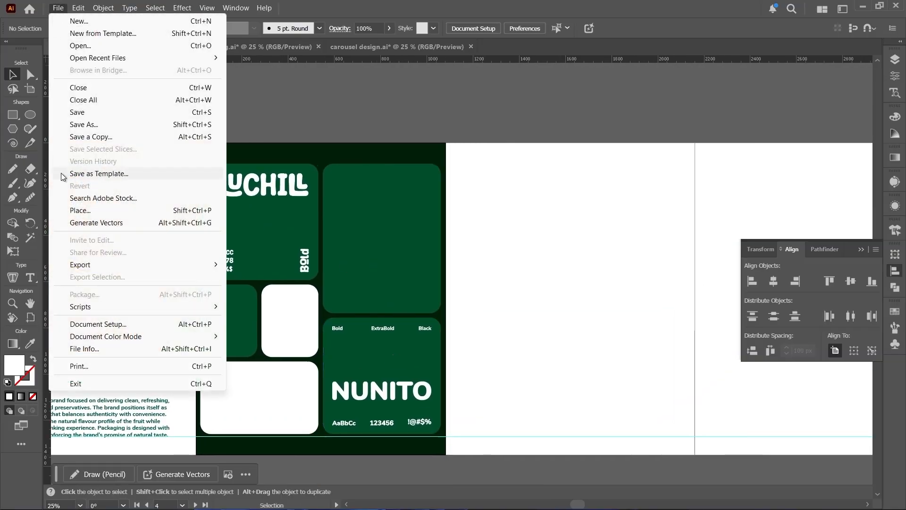
click(72, 210)
scroll(330, 222, down, 15)
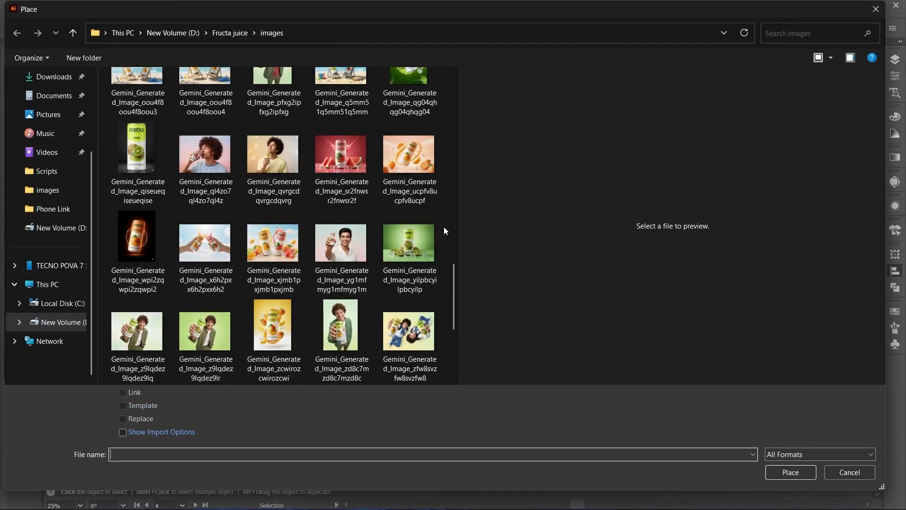
double_click(406, 236)
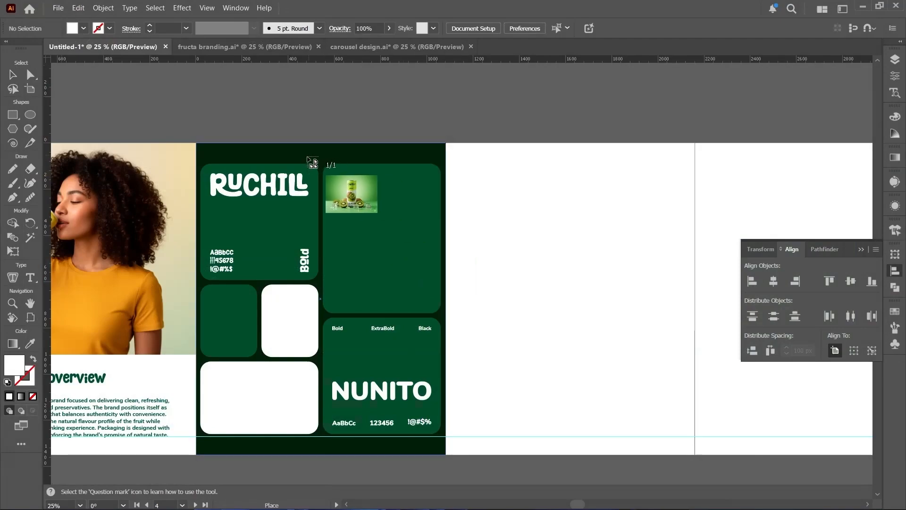
drag(308, 159, 526, 317)
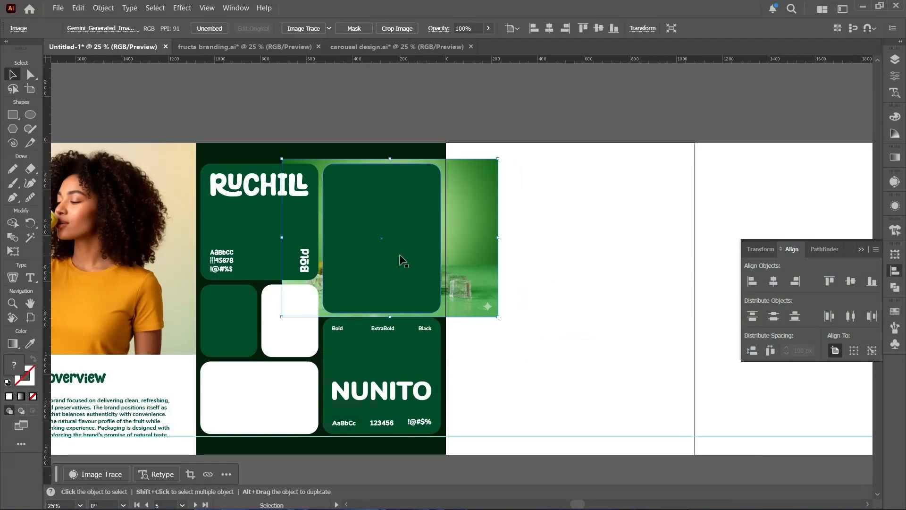
- Clip the kiwi can image to the fourth slide's upper-right rounded tile
click(402, 272)
click(480, 220)
shift+click(400, 227)
right_click(400, 228)
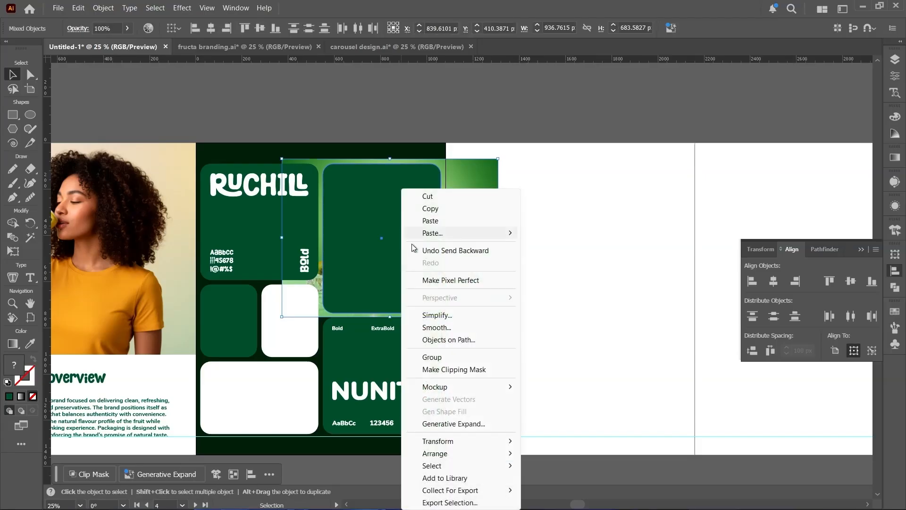
click(435, 370)
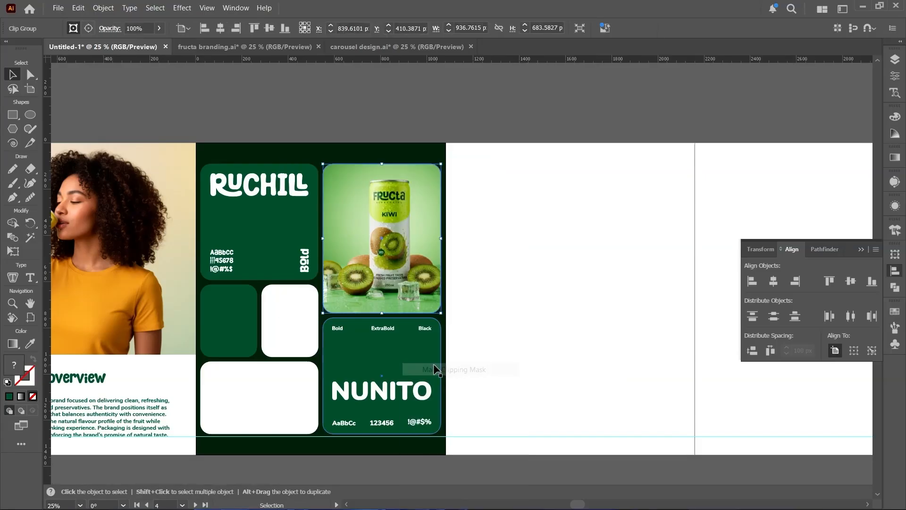
key(ctrl+shift+a)
- Move the green Fa monogram up and center it in the fourth slide's small white tile
drag(379, 283, 402, 242)
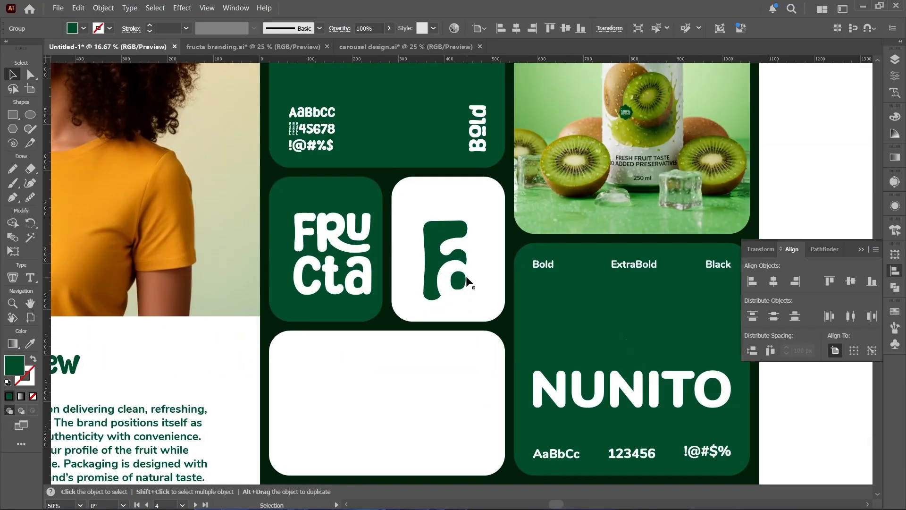
click(438, 252)
drag(434, 255, 434, 246)
shift+click(485, 240)
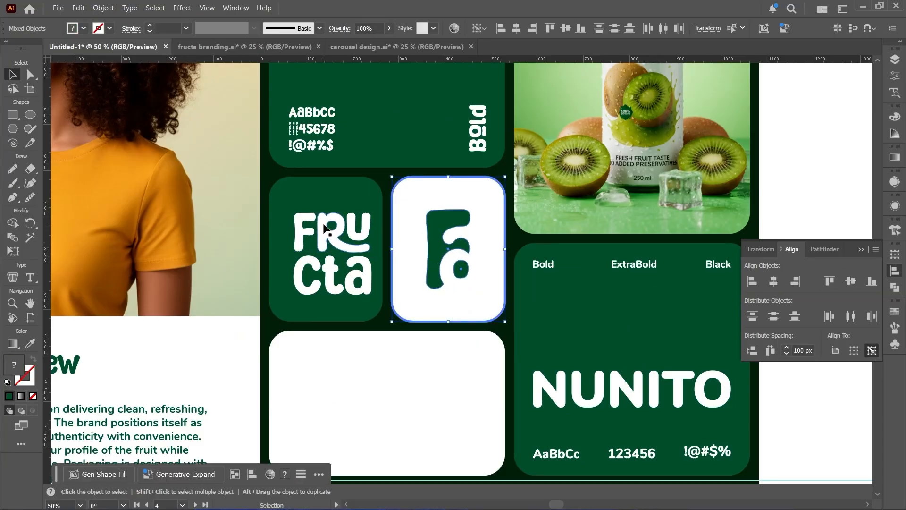
key(ctrl+shift+a)
- Center the stacked white Fructa logo horizontally and vertically in the fourth slide's small green tile
click(324, 198)
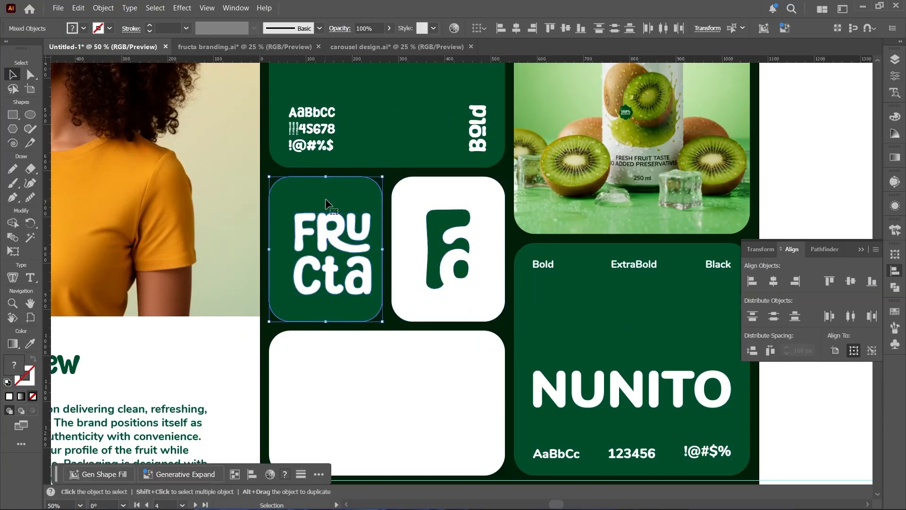
click(774, 281)
click(850, 281)
key(ctrl+shift+a)
- Duplicate the fourth slide's dark green background onto the fifth slide
scroll(331, 306, down, 4)
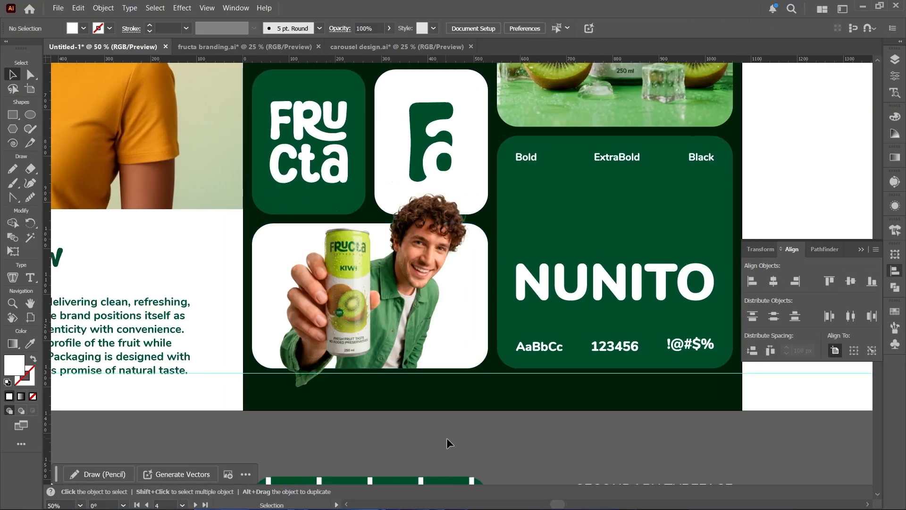
scroll(446, 438, down, 1)
key(space)
drag(483, 364, 147, 368)
scroll(348, 419, down, 1)
drag(225, 124, 478, 123)
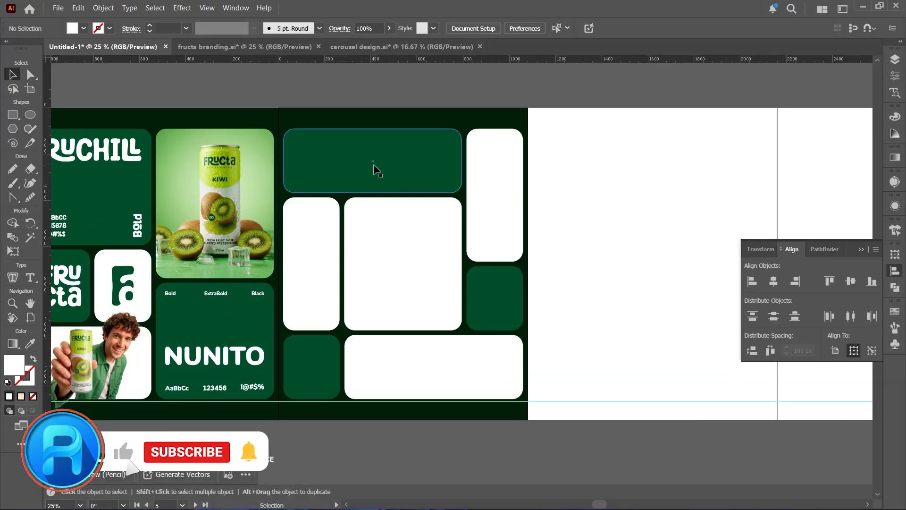
- Copy the fifth slide's wide green upper tile to the empty canvas below the artboard
scroll(377, 171, down, 3)
drag(375, 104, 367, 288)
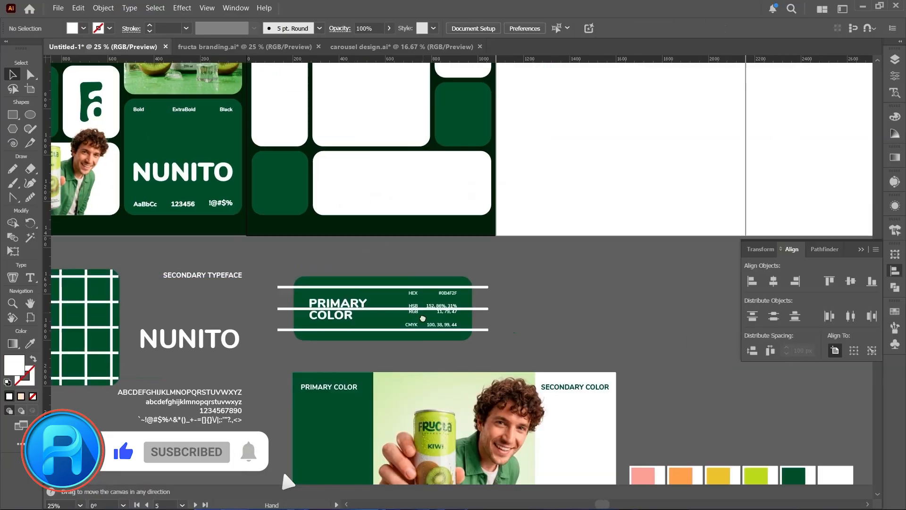
scroll(337, 372, up, 3)
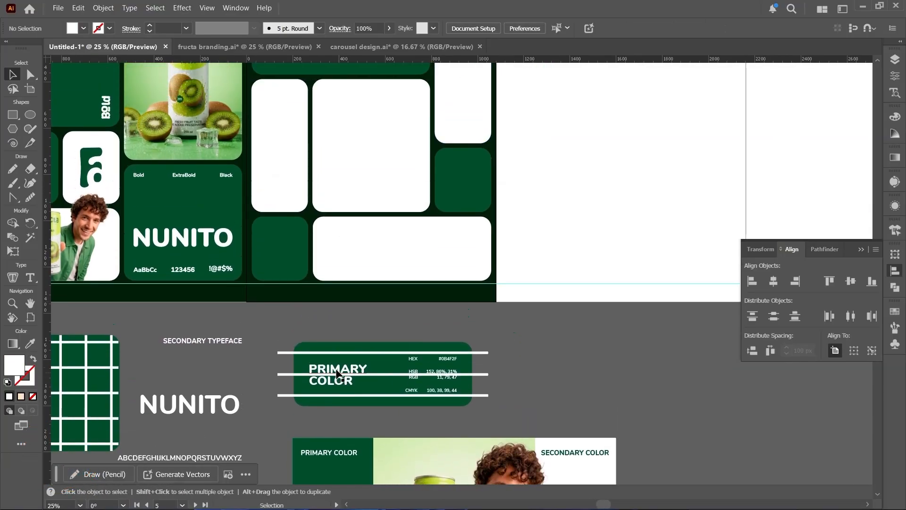
- Move the PRIMARY COLOR text and color codes into the fifth slide's wide green upper tile and center them vertically
drag(339, 369, 303, 134)
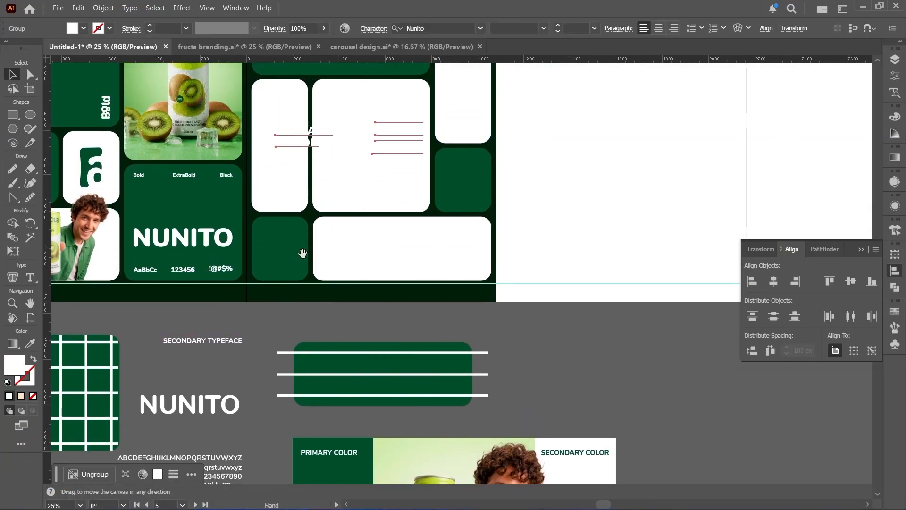
scroll(307, 253, up, 5)
drag(311, 257, 306, 159)
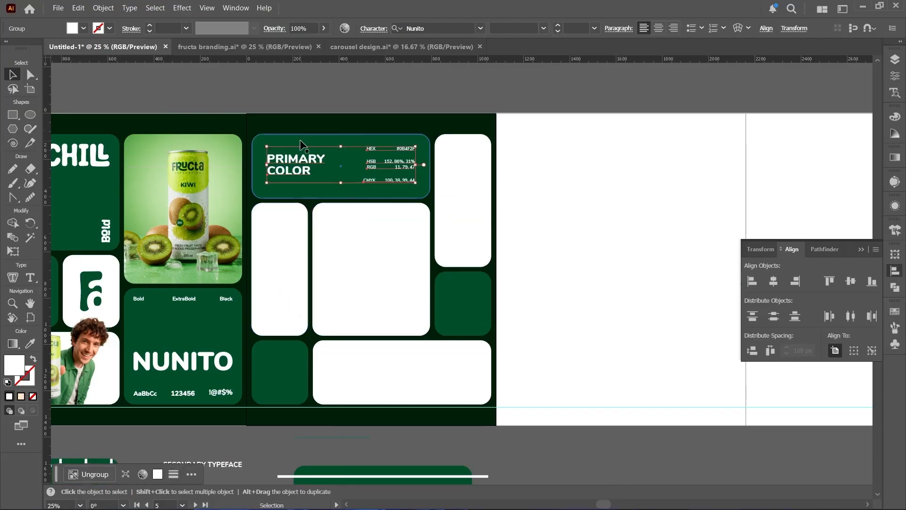
shift+click(309, 142)
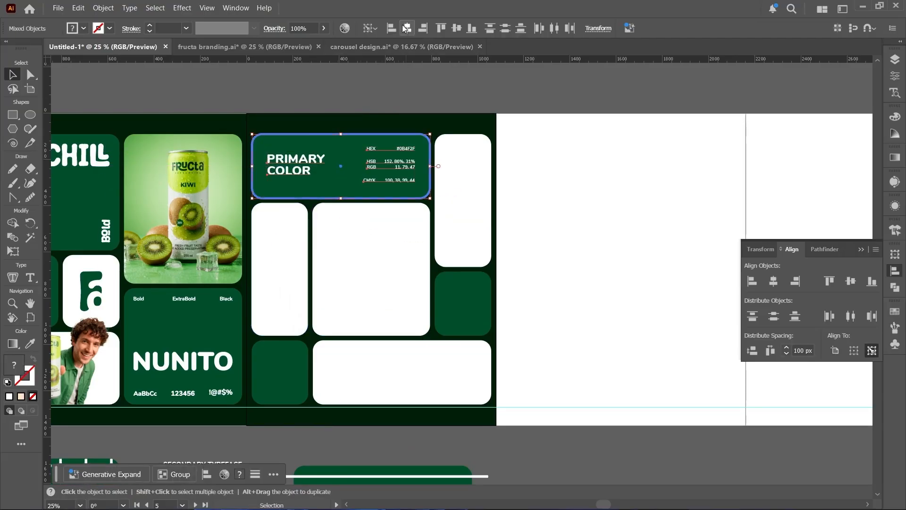
click(456, 27)
click(410, 118)
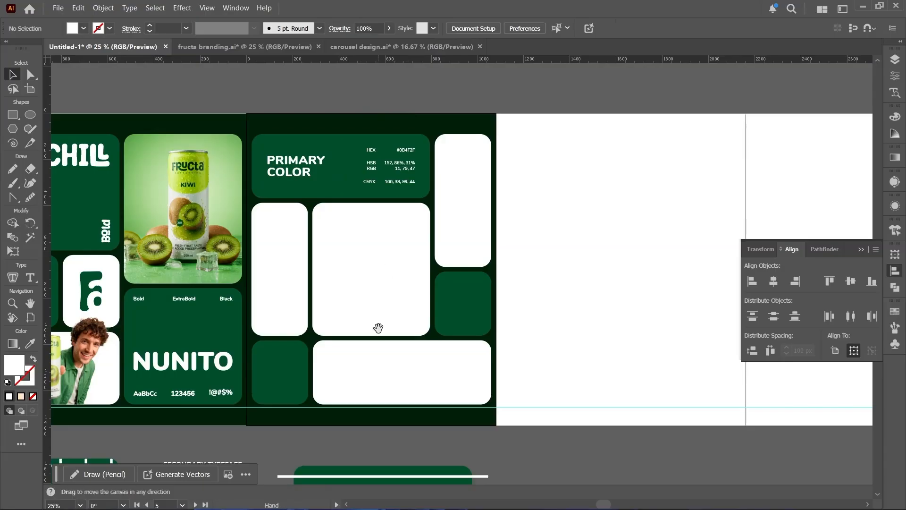
- Move the SECONDARY COLOR text and color codes into the fifth slide's wide white lower tile and recolor them with the dark green of the neighboring tile
drag(379, 328, 394, 232)
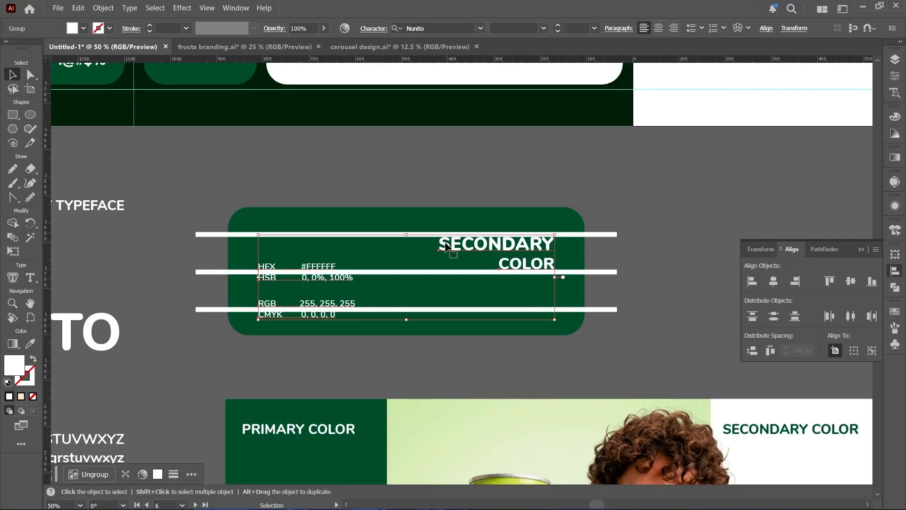
scroll(445, 243, down, 2)
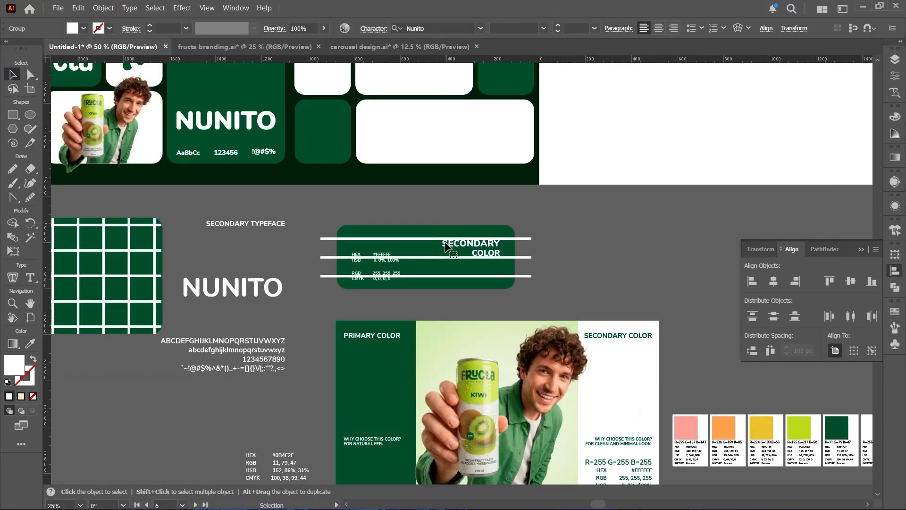
drag(445, 243, 480, 279)
key(i)
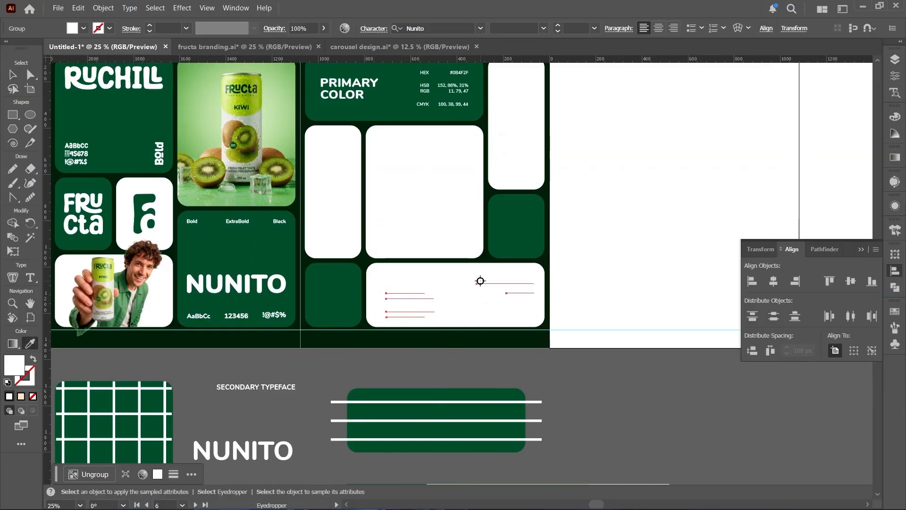
click(502, 240)
key(v)
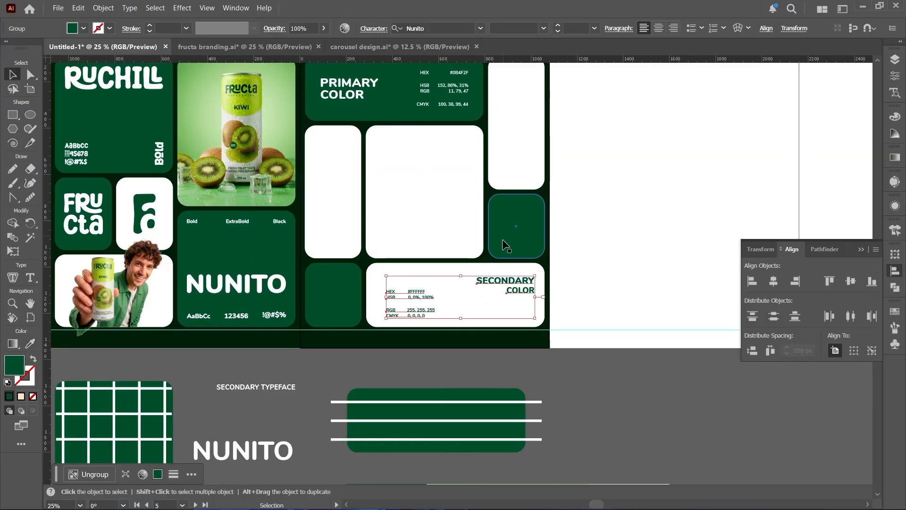
- Center the SECONDARY COLOR text and color codes vertically within the wide white tile
shift+click(477, 304)
click(477, 305)
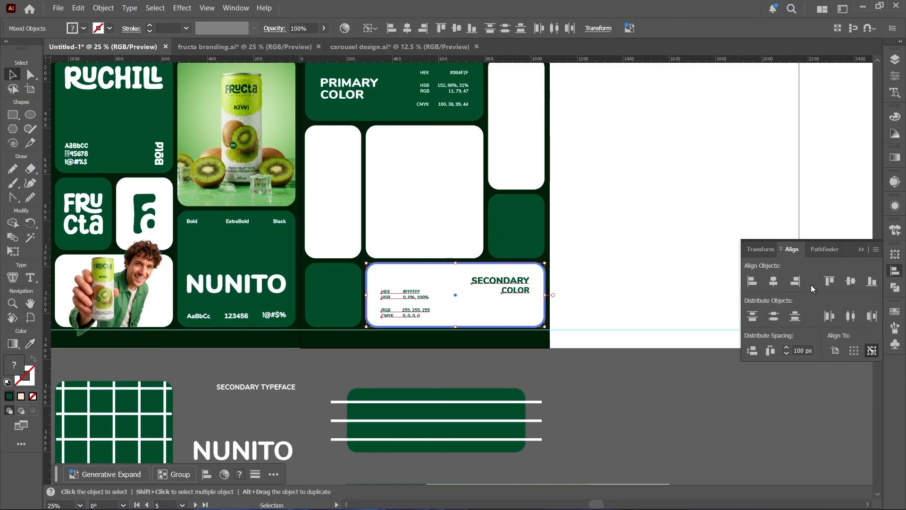
click(852, 281)
click(426, 367)
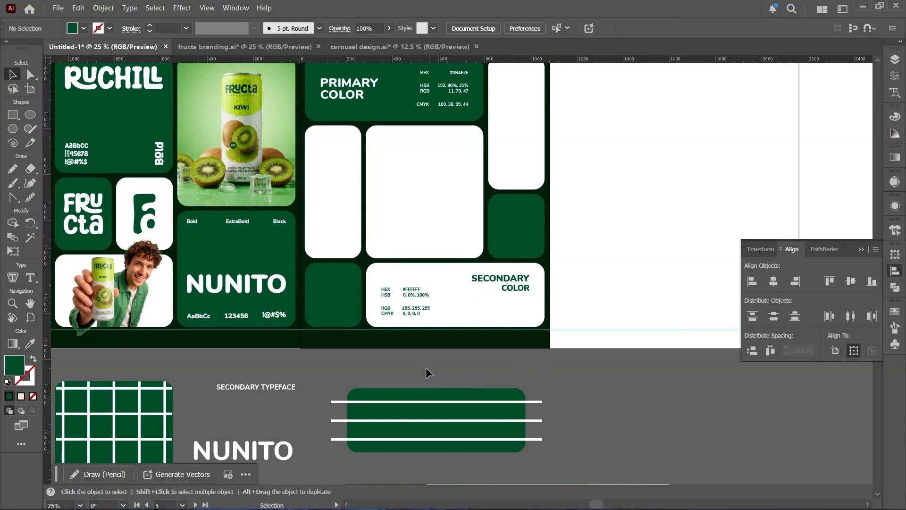
- Place the freepik_br_ff70e00c cutout of the schoolboy holding two cans over the fifth slide's large central tile, with his head overlapping the tile above
drag(419, 285, 344, 325)
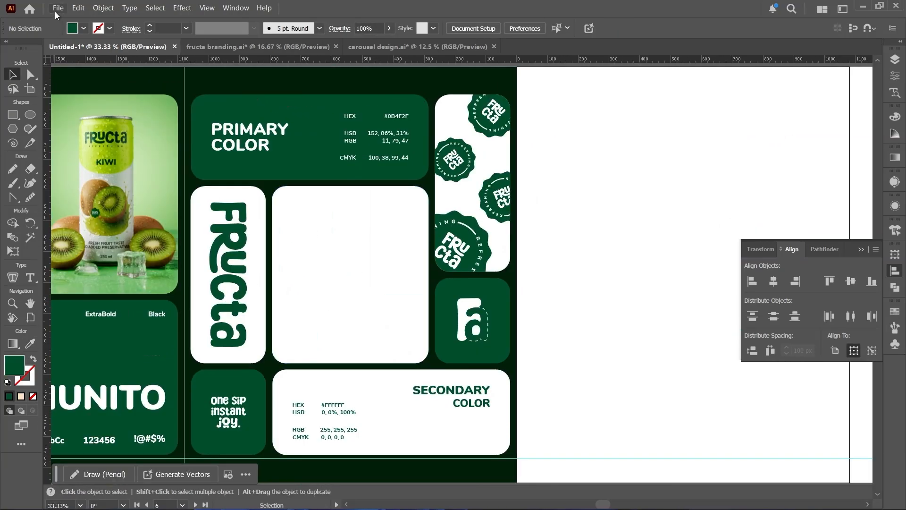
click(56, 13)
click(81, 210)
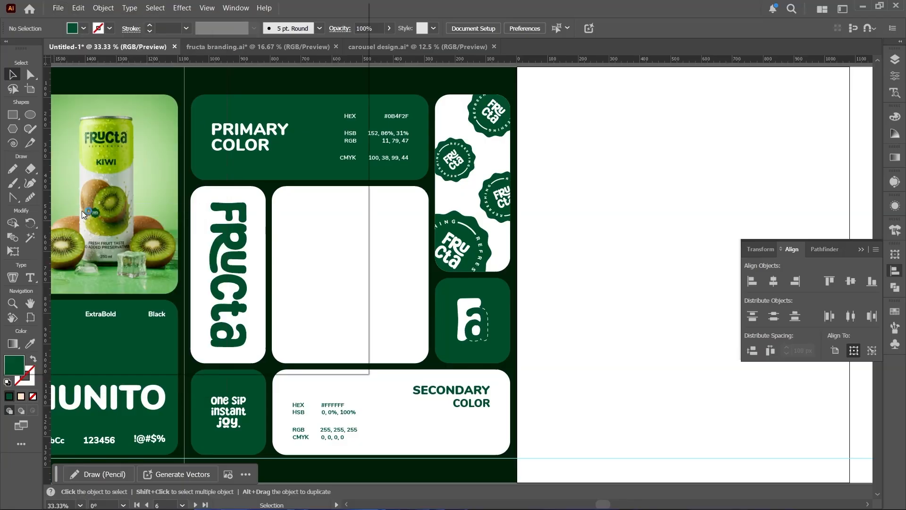
scroll(222, 221, down, 3)
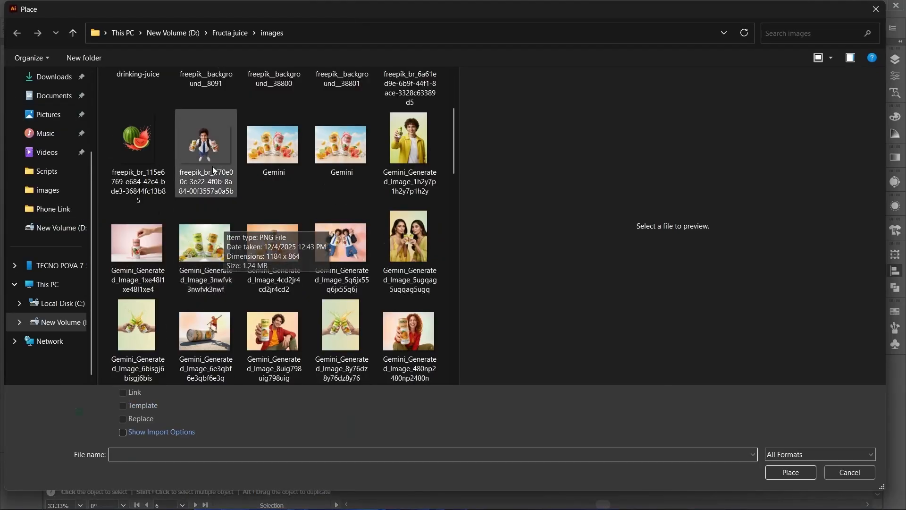
click(206, 150)
double_click(203, 146)
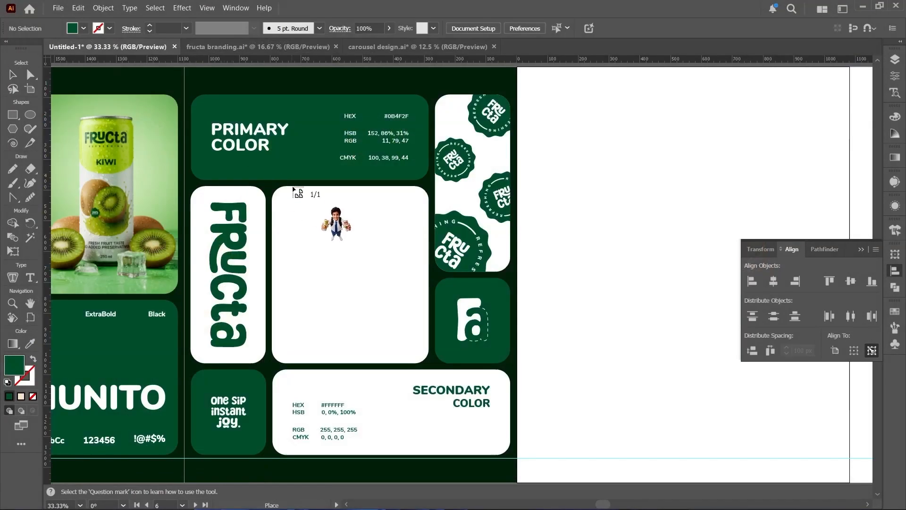
drag(269, 182, 529, 382)
mouse_move(375, 303)
mouse_down()
mouse_move(354, 301)
mouse_move(360, 310)
mouse_up()
drag(358, 185, 358, 156)
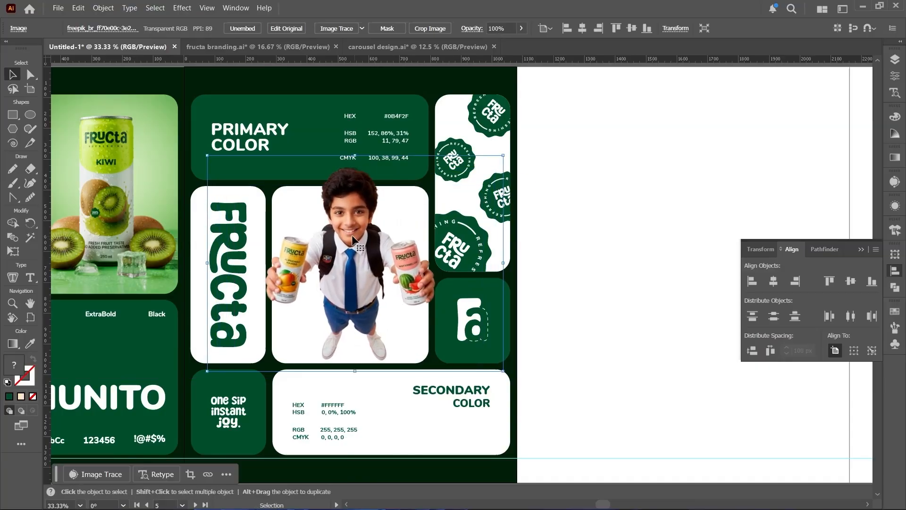
- Set the schoolboy image aside on the blank sixth artboard and fill the fifth slide's large central tile with a linear gradient
drag(352, 236, 616, 236)
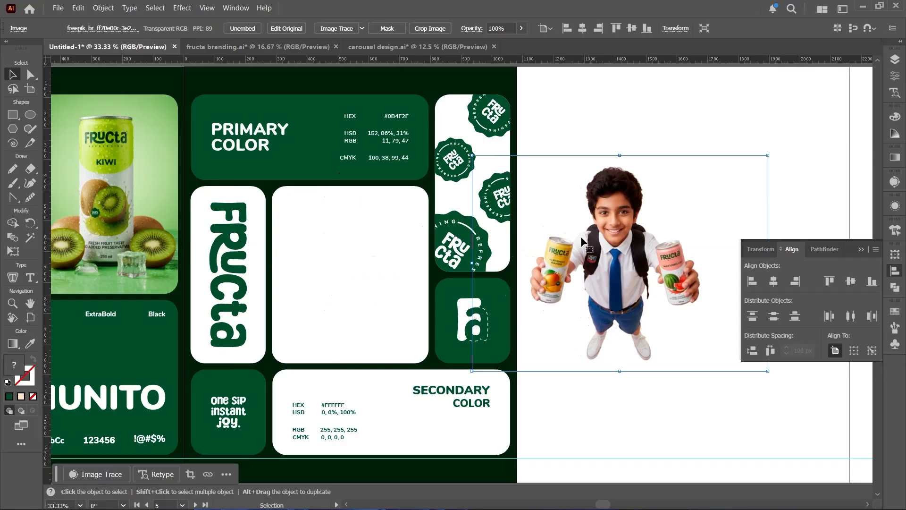
click(343, 262)
key(g)
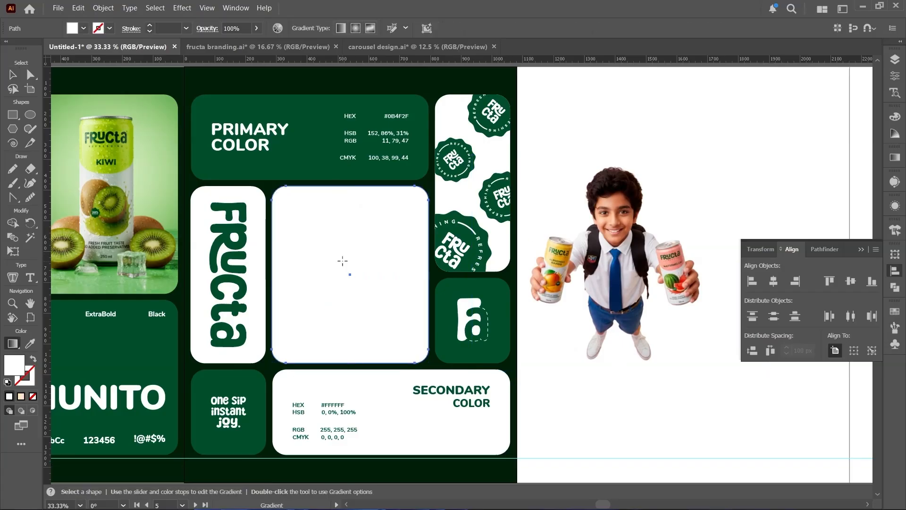
click(343, 261)
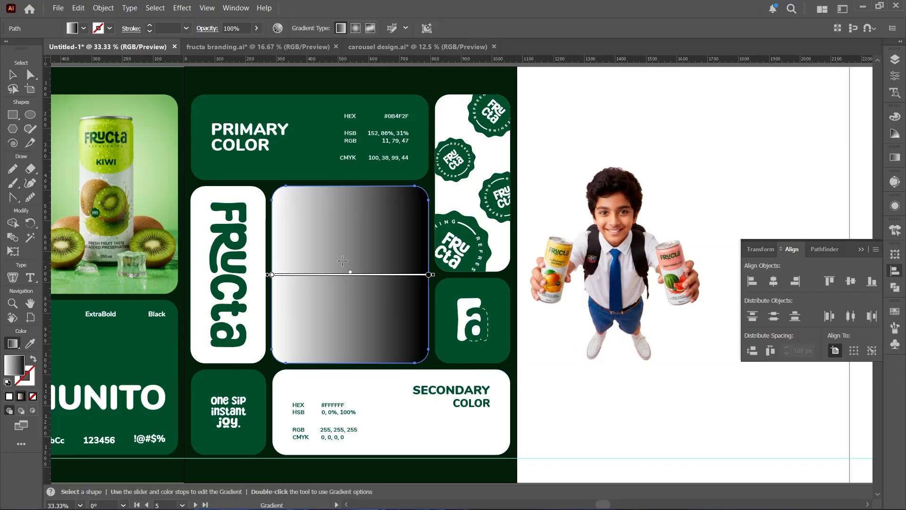
- Recolor the black stop of the central tile's gradient with light pink sampled from the watermelon can
double_click(428, 275)
click(281, 354)
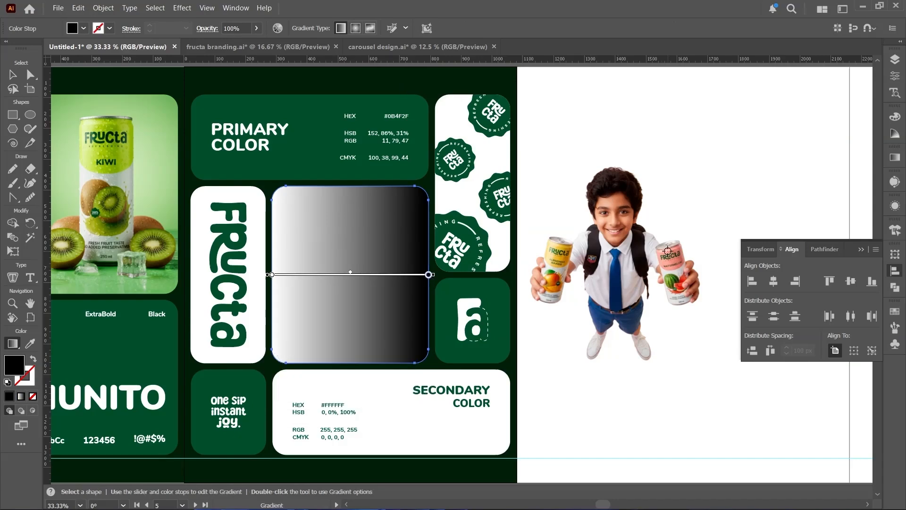
scroll(666, 249, up, 4)
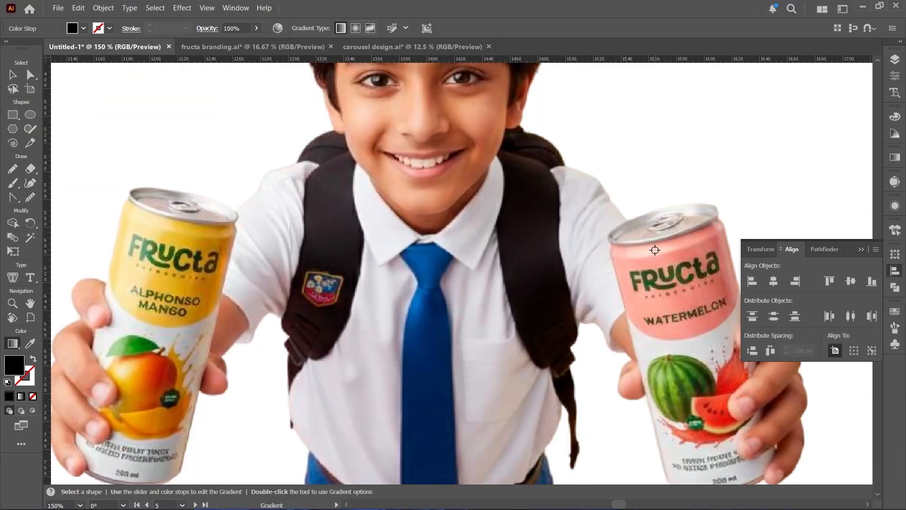
scroll(653, 251, down, 4)
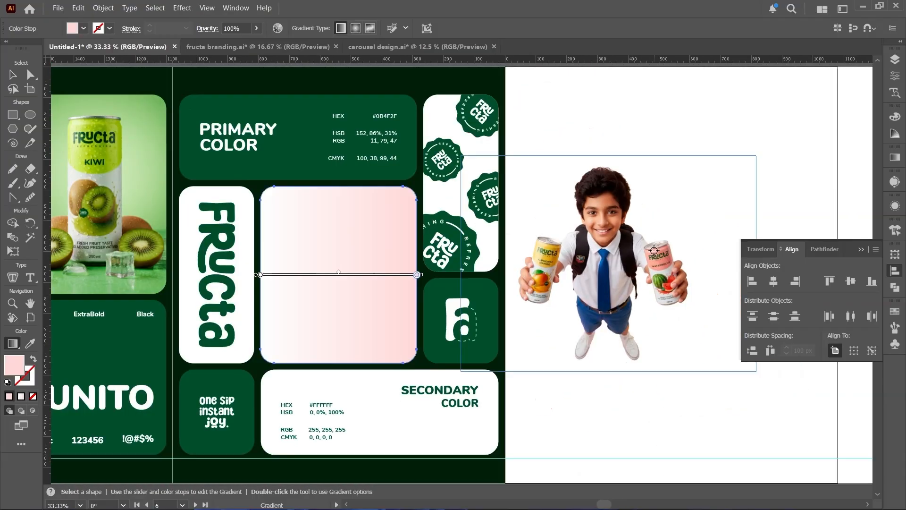
- Recolor the white stop of the central tile's gradient with pale yellow sampled from the Alphonso Mango can
double_click(260, 276)
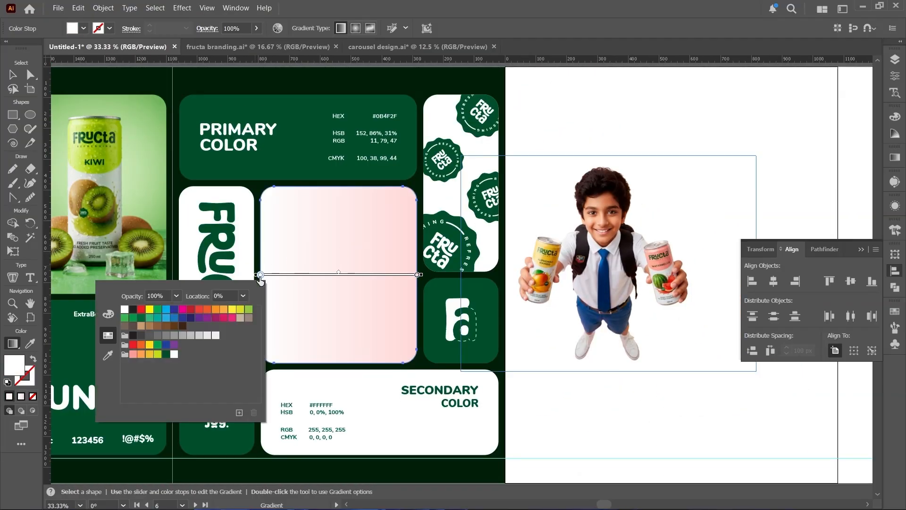
scroll(542, 233, up, 4)
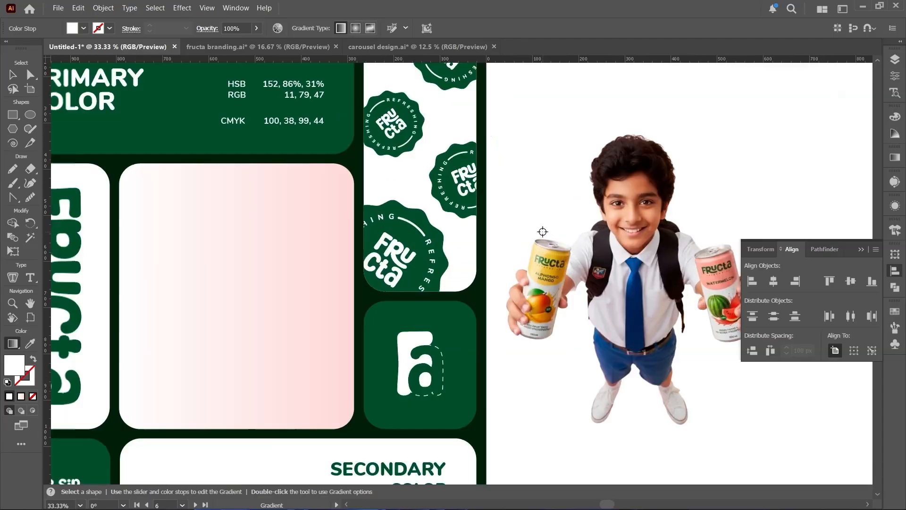
scroll(547, 289, down, 4)
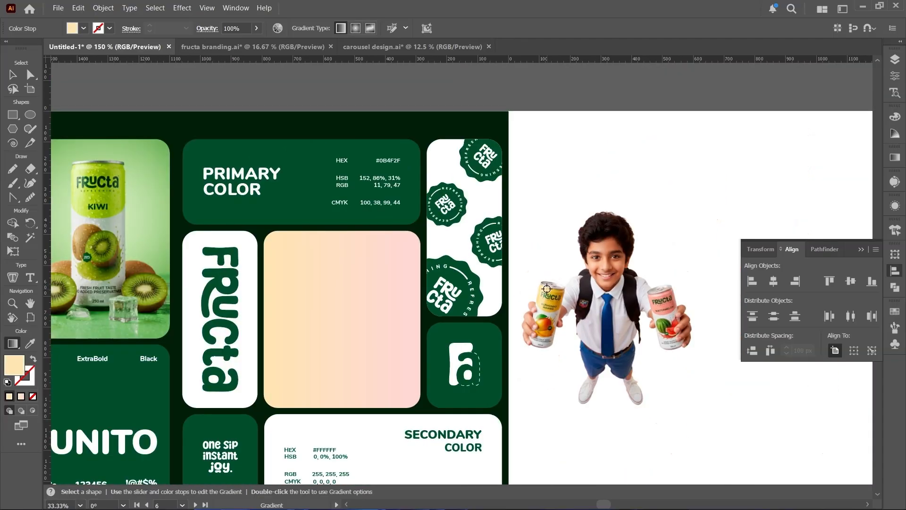
- Move the schoolboy image back over the gradient tile in the center of the fifth slide
scroll(372, 349, up, 1)
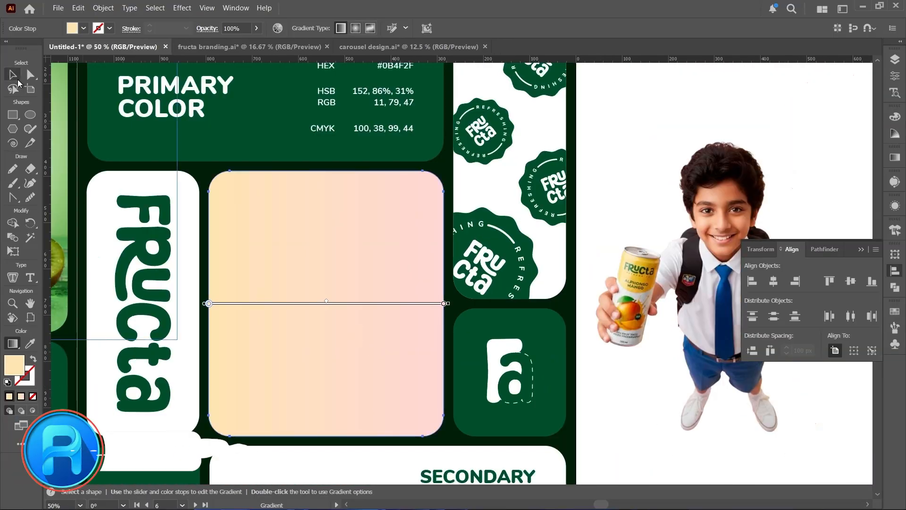
key(v)
drag(640, 312, 283, 311)
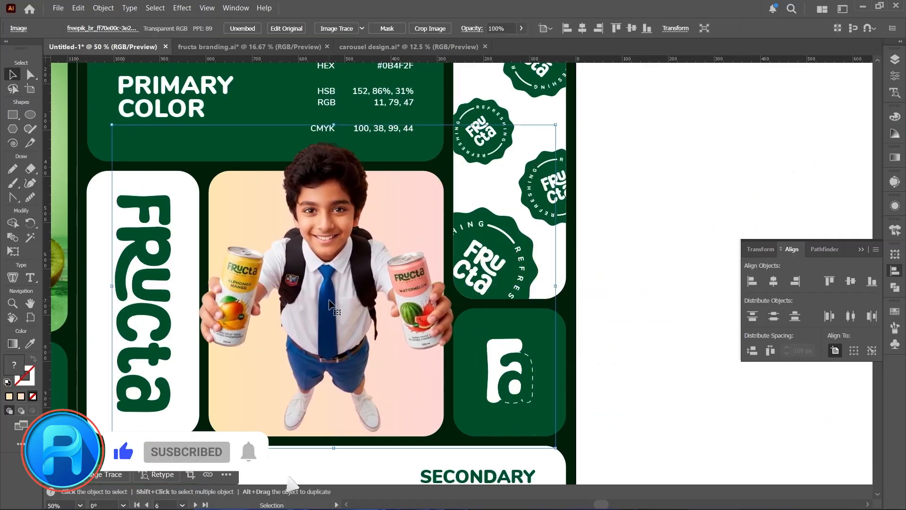
- Group the four-column ACCENT COLORS artwork below the artboards and move it onto the blank sixth and seventh artboards
scroll(332, 296, down, 5)
click(173, 424)
drag(192, 423, 219, 326)
drag(342, 406, 341, 407)
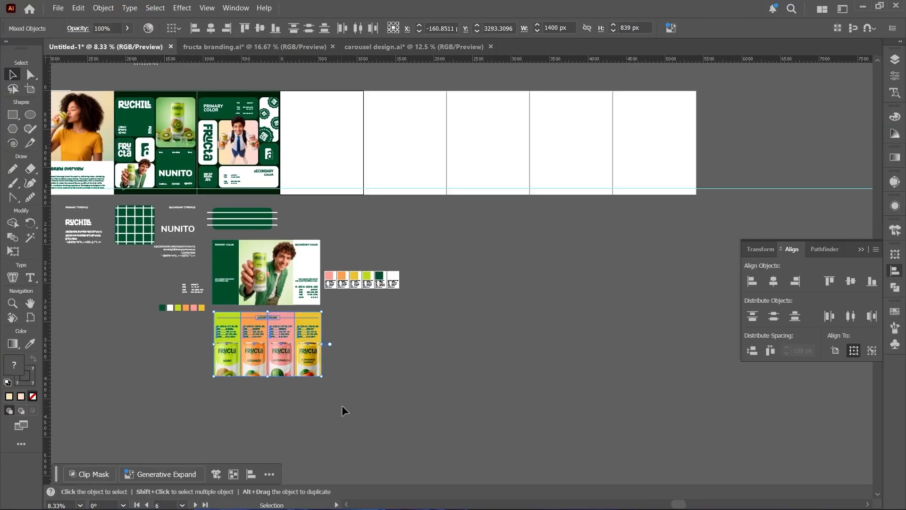
key(ctrl+g)
drag(277, 343, 363, 287)
- Scale the ACCENT COLORS group proportionally to span the full width of the sixth and seventh artboards and align it vertically with them
scroll(367, 149, up, 2)
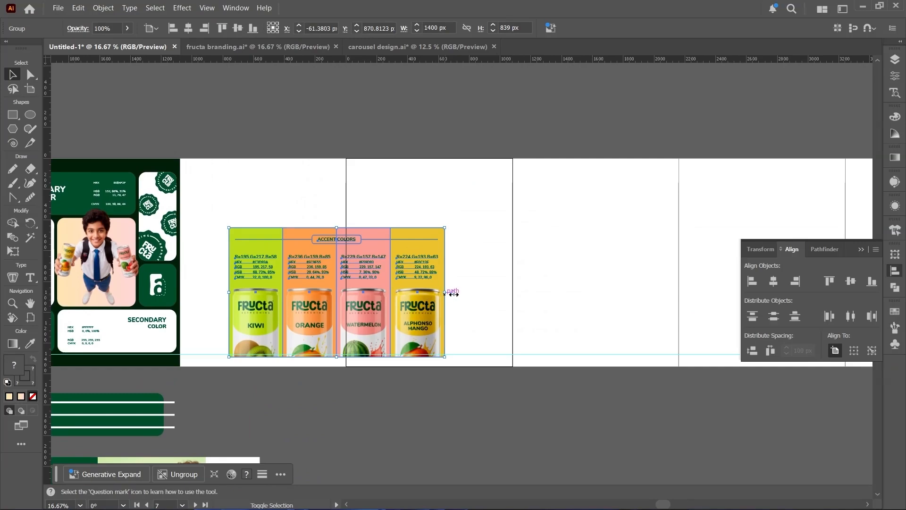
drag(444, 292, 513, 293)
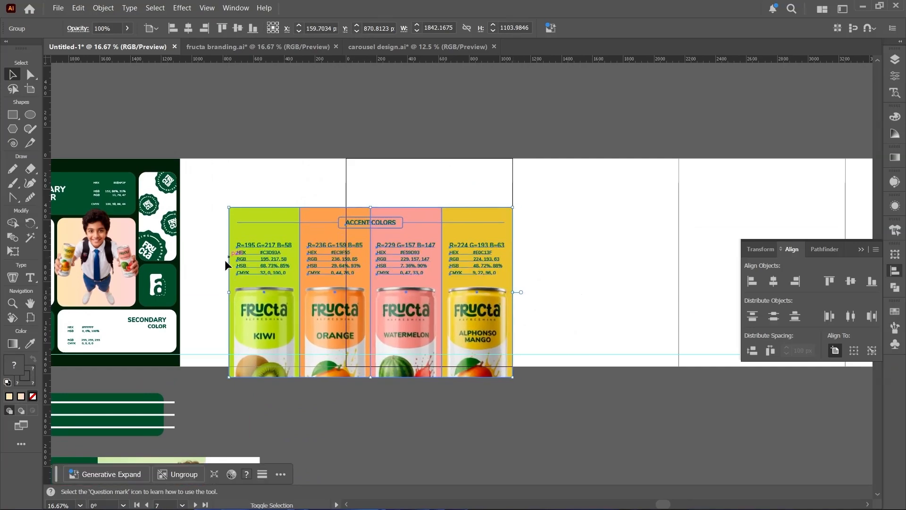
drag(228, 295, 181, 292)
drag(373, 267, 377, 232)
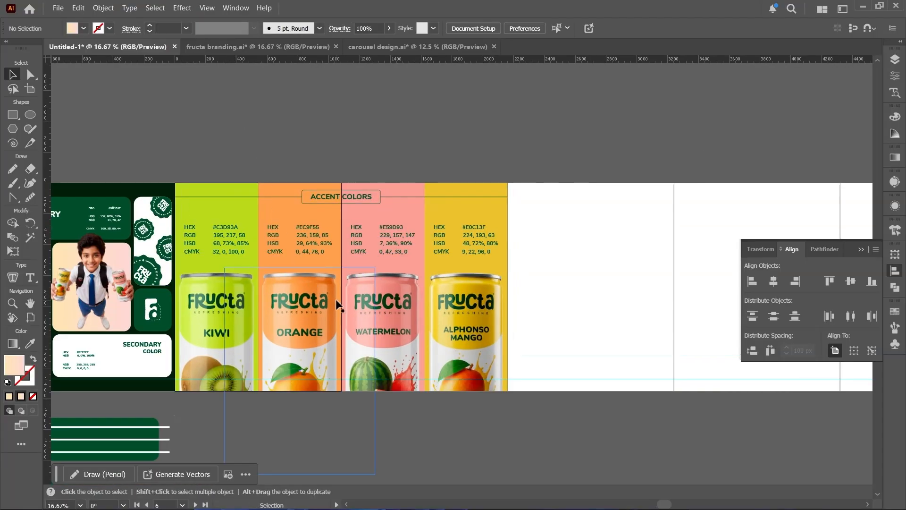
- Place the "a girl sitting on can" image across the eighth and ninth artboards, fitting their combined width
key(space)
drag(460, 303, 192, 282)
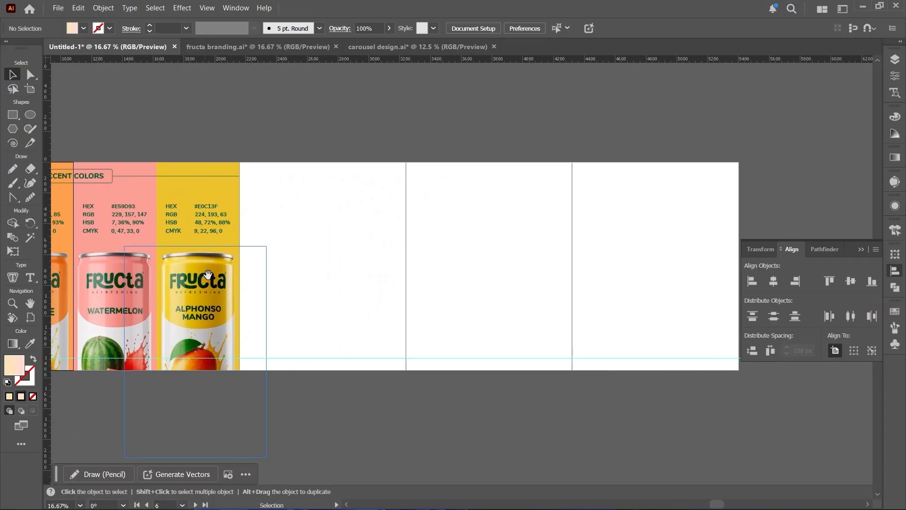
key(space)
drag(265, 287, 213, 310)
click(58, 8)
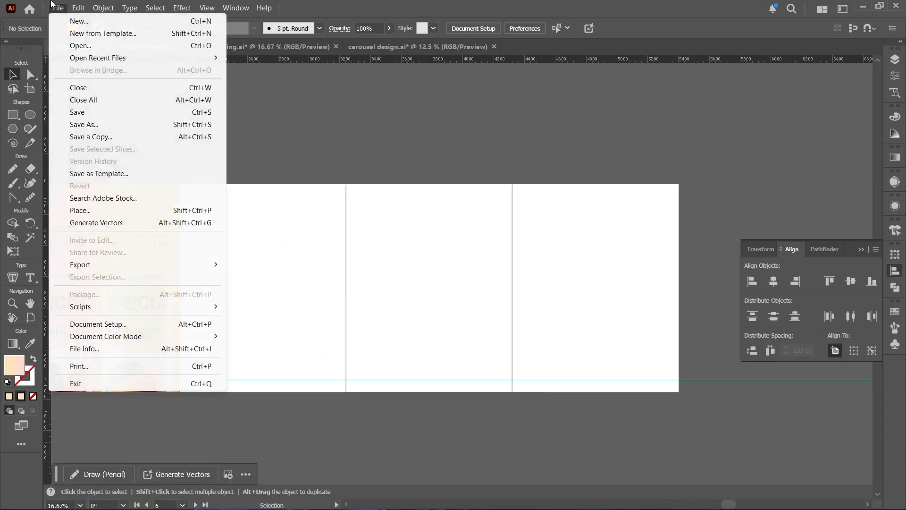
click(86, 212)
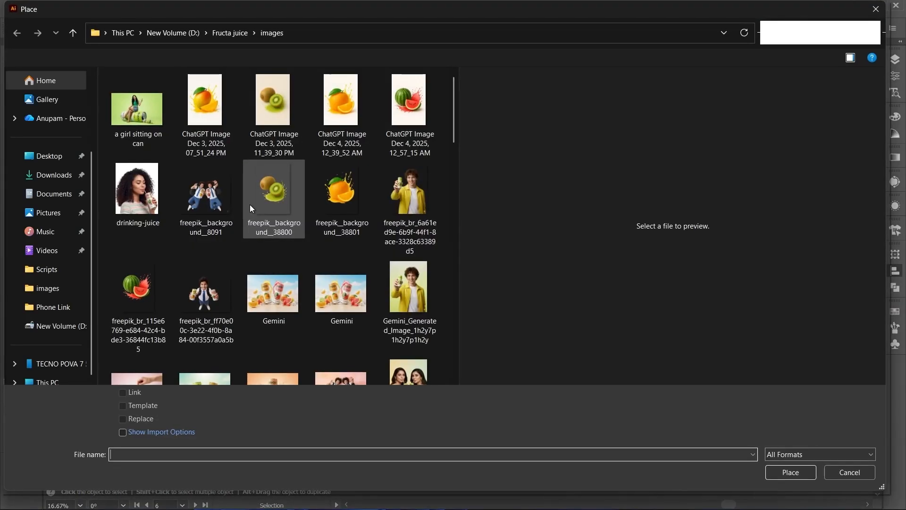
scroll(254, 204, down, 3)
scroll(147, 119, up, 5)
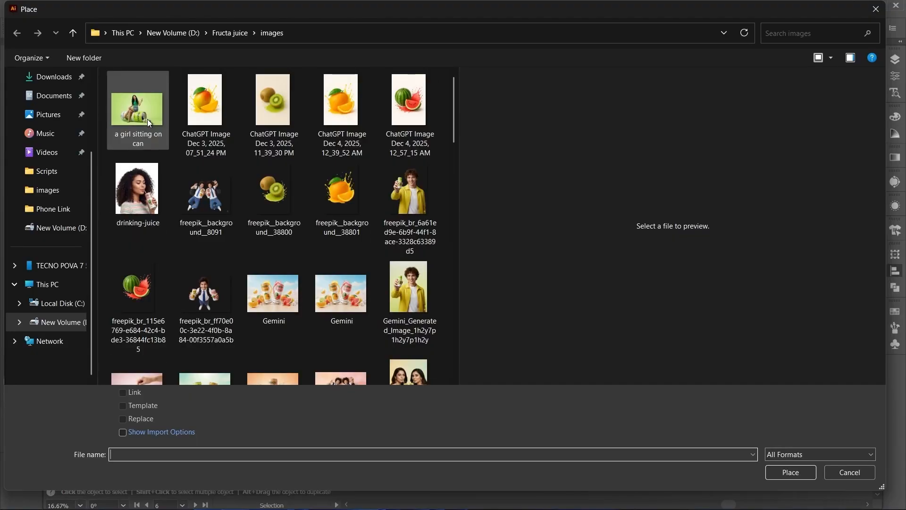
double_click(149, 116)
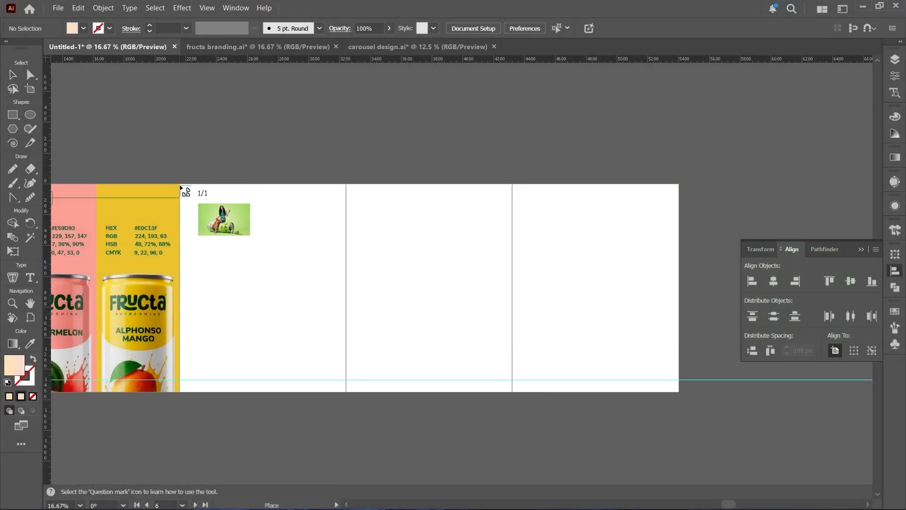
drag(449, 332, 512, 392)
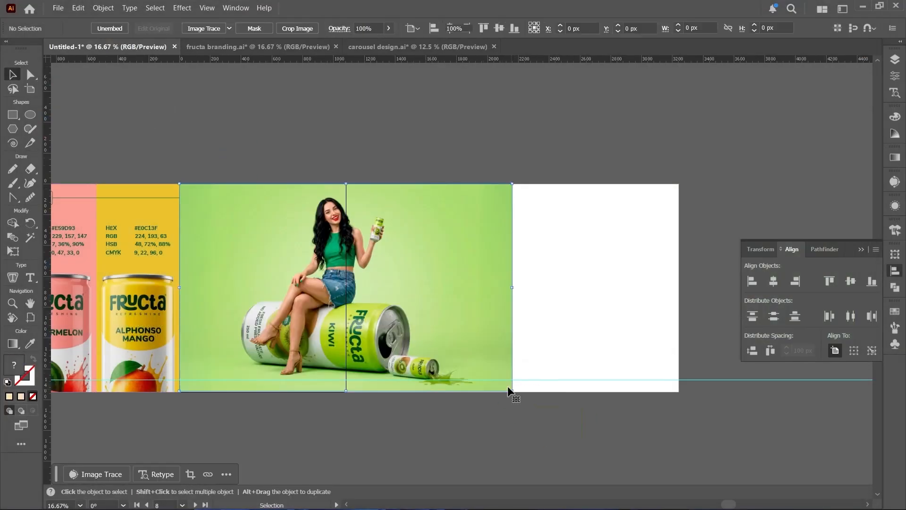
- Stretch the girl image's lower edge down to the artboard edge, making it about 2160 by 1350 px, and deselect it
scroll(344, 396, up, 1)
scroll(344, 396, up, 3)
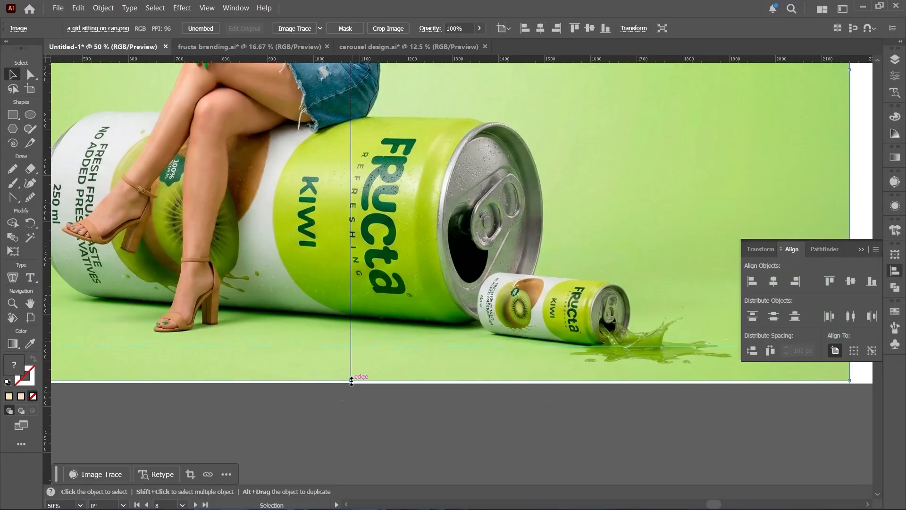
drag(350, 380, 353, 386)
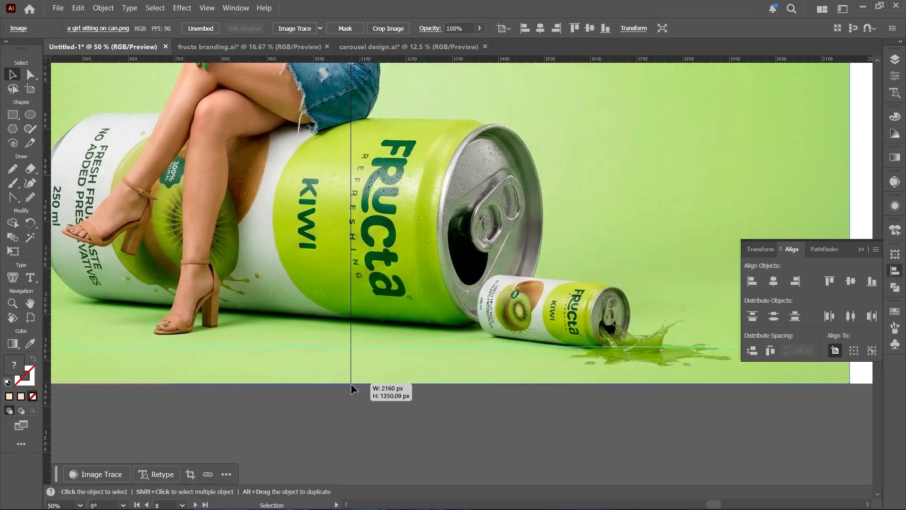
scroll(353, 386, down, 2)
drag(348, 295, 375, 340)
key(ctrl+shift+a)
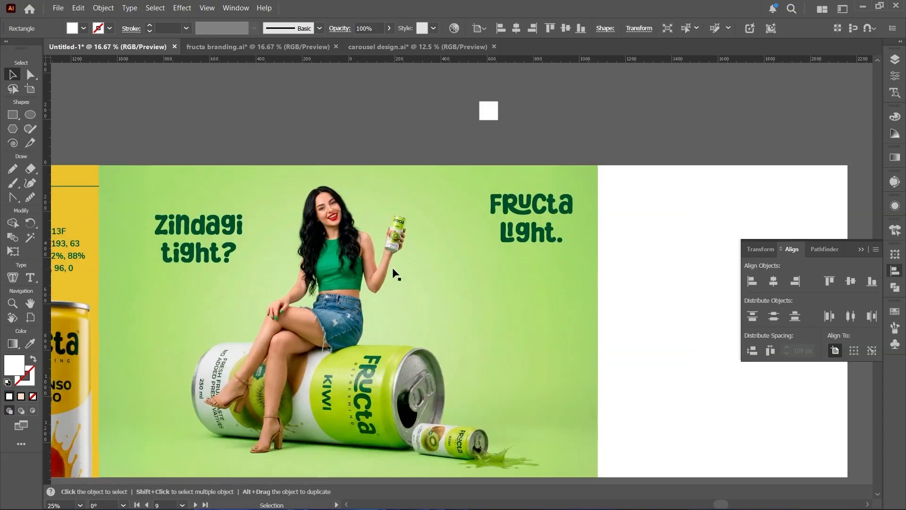
drag(392, 269, 409, 206)
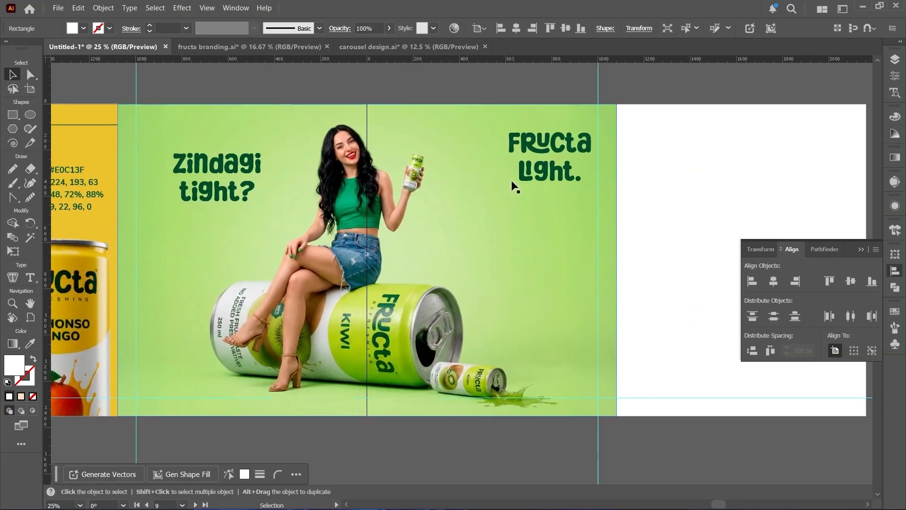
- Left-align the "Zindagi tight?" heading's text and move it against the left margin guide of the eighth artboard
drag(189, 172, 151, 137)
click(643, 28)
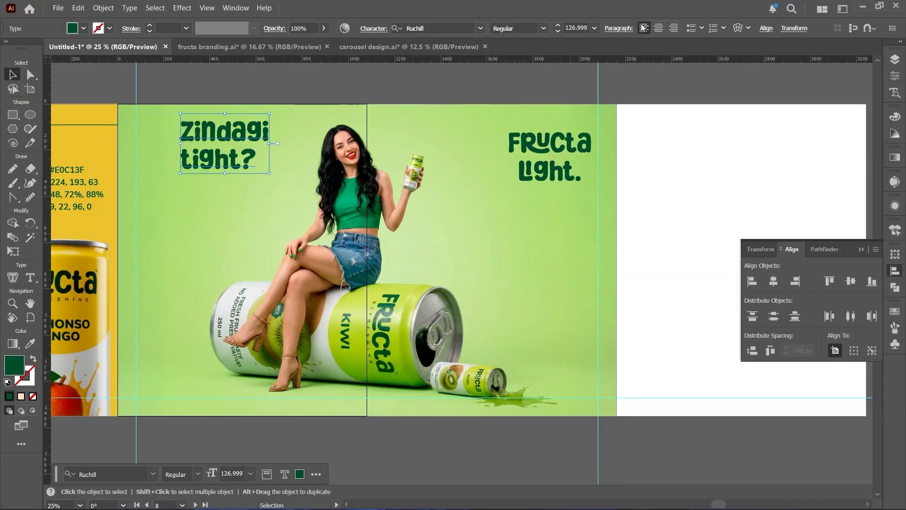
drag(186, 135, 161, 142)
- Right-align the "Fructa Light." heading's text, move it against the right margin guide of the ninth artboard, and deselect it
click(543, 152)
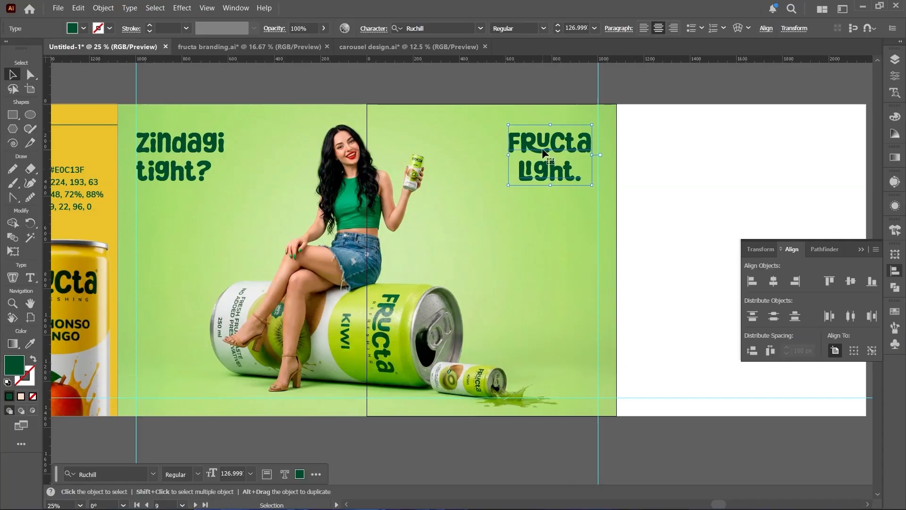
click(673, 29)
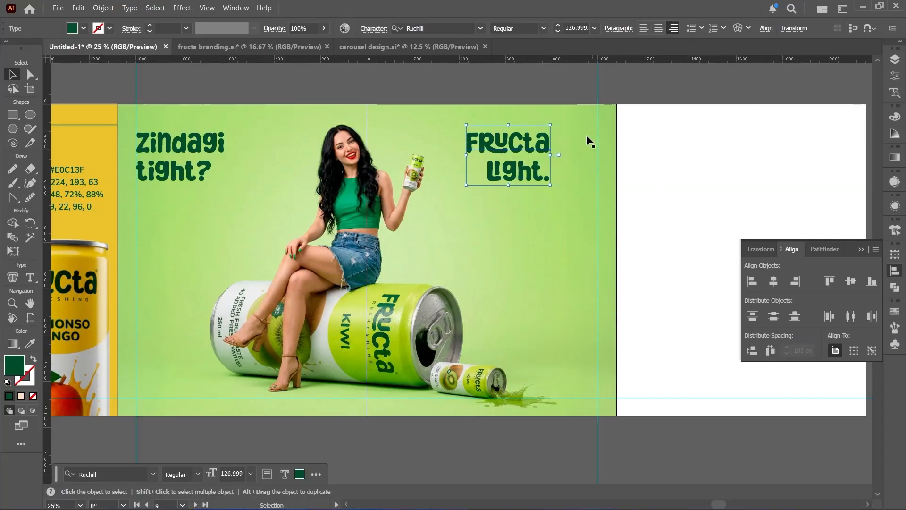
drag(545, 146, 594, 147)
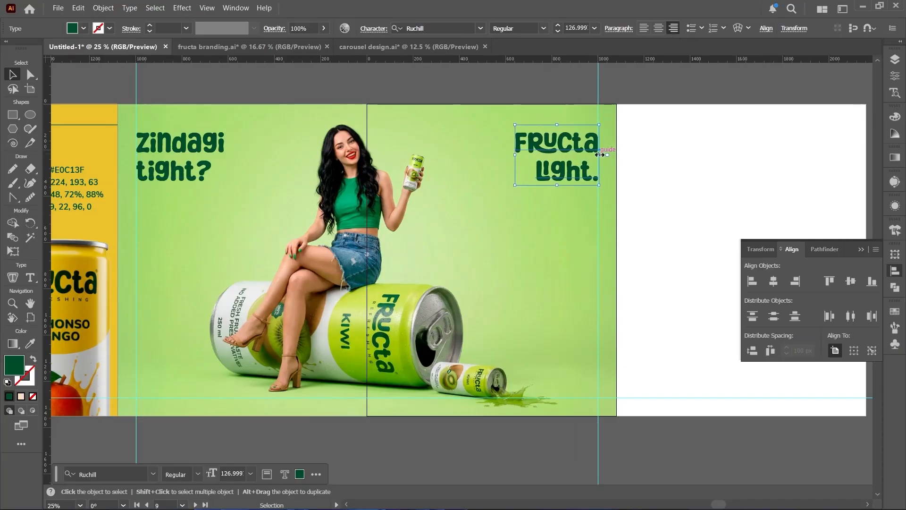
click(636, 86)
- Place the "overflowing mango joy." image on the blank tenth artboard, fit it to the artboard, align it to the top edge, and deselect it
drag(349, 325, 389, 346)
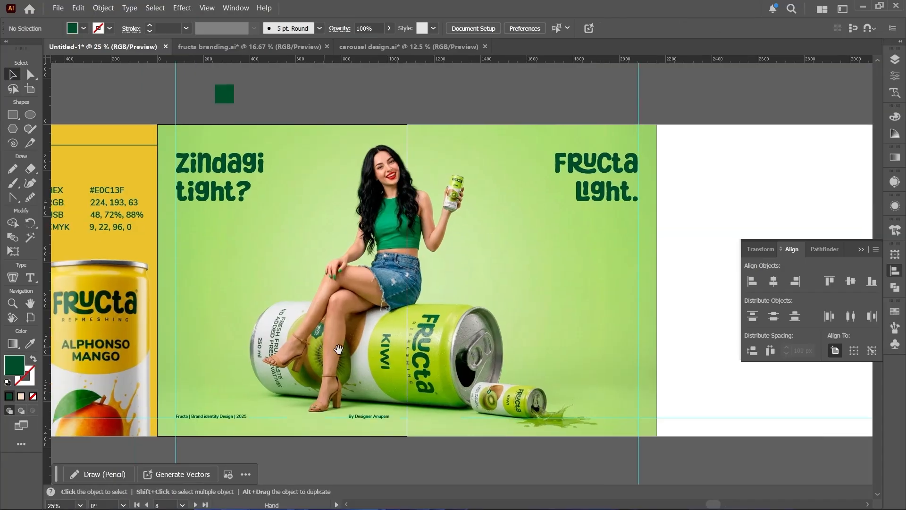
scroll(390, 346, down, 1)
drag(561, 340, 355, 340)
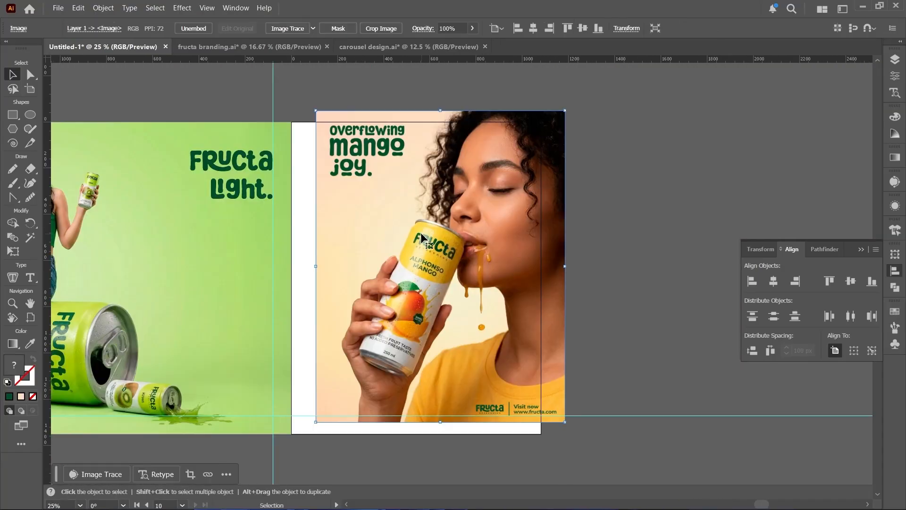
drag(417, 232, 397, 244)
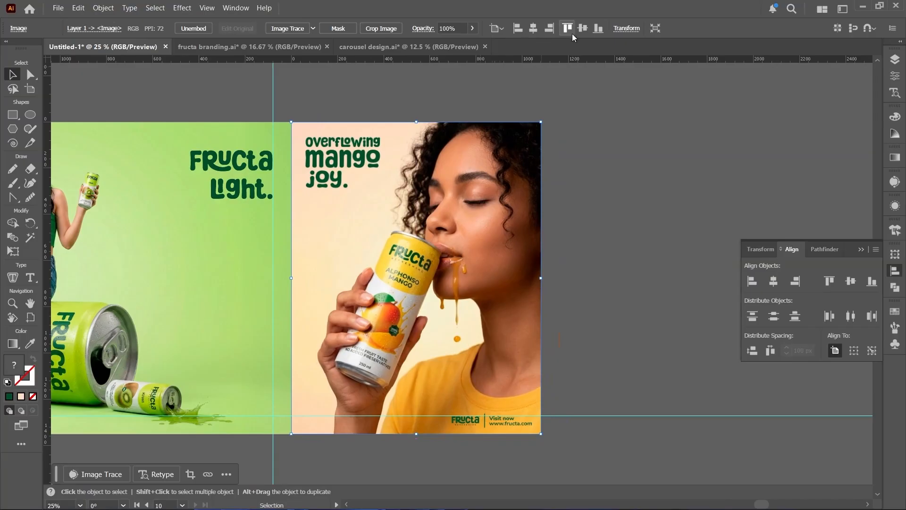
click(594, 222)
- Review the complete row of ten carousel artboards, from the mango slide back to the first slide
scroll(594, 222, down, 1)
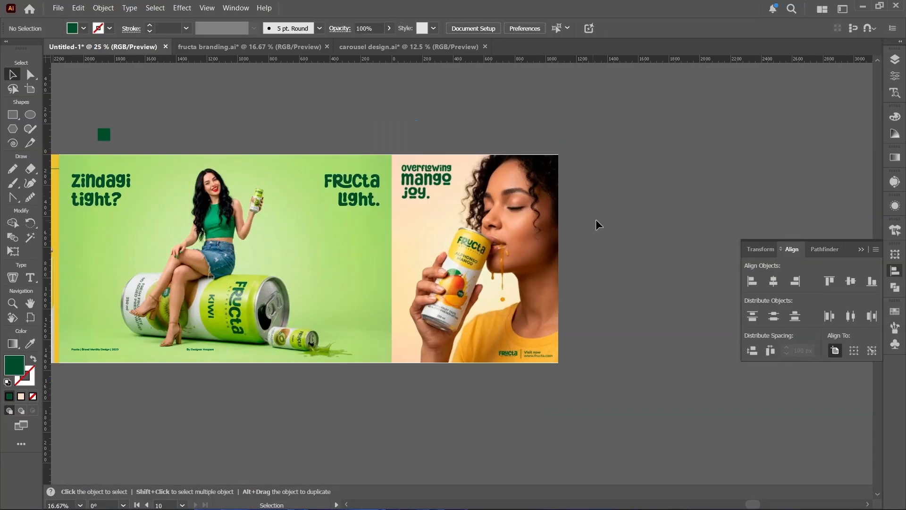
drag(406, 275, 586, 276)
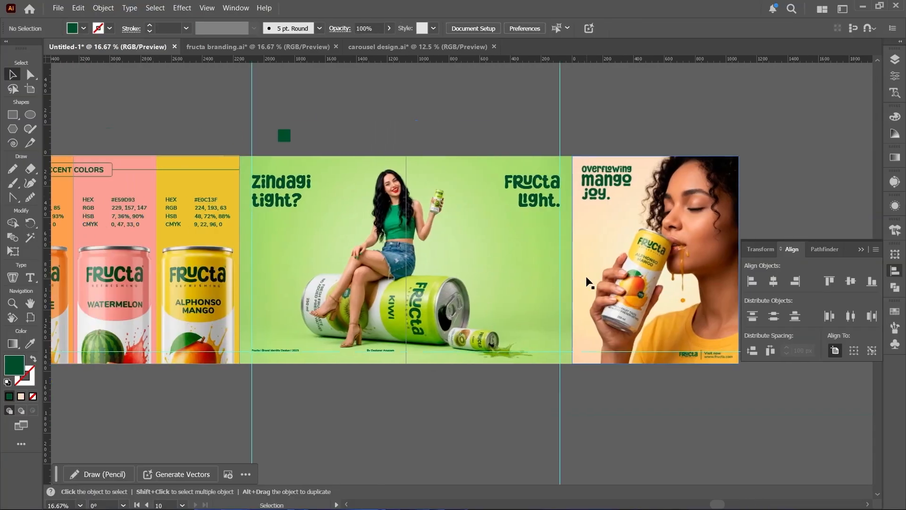
scroll(586, 282, down, 1)
drag(224, 255, 390, 231)
scroll(390, 231, down, 1)
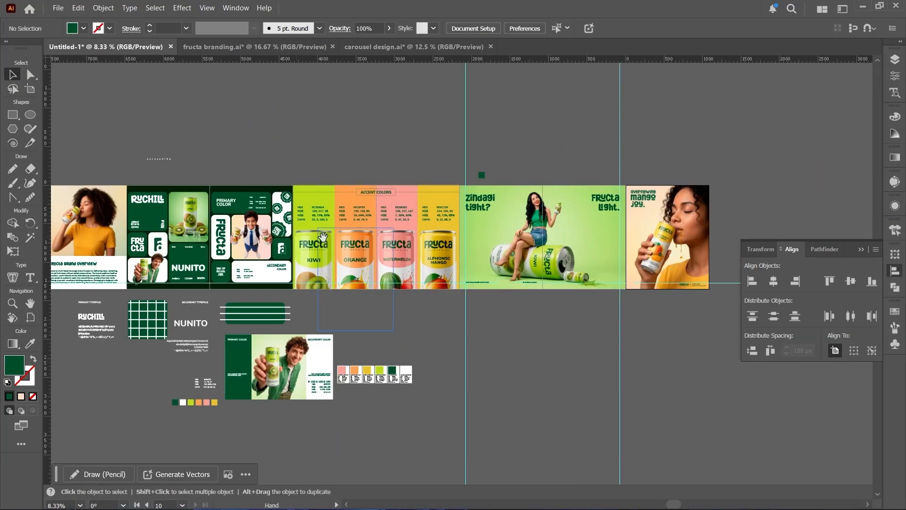
drag(322, 237, 481, 203)
scroll(480, 203, down, 1)
click(299, 312)
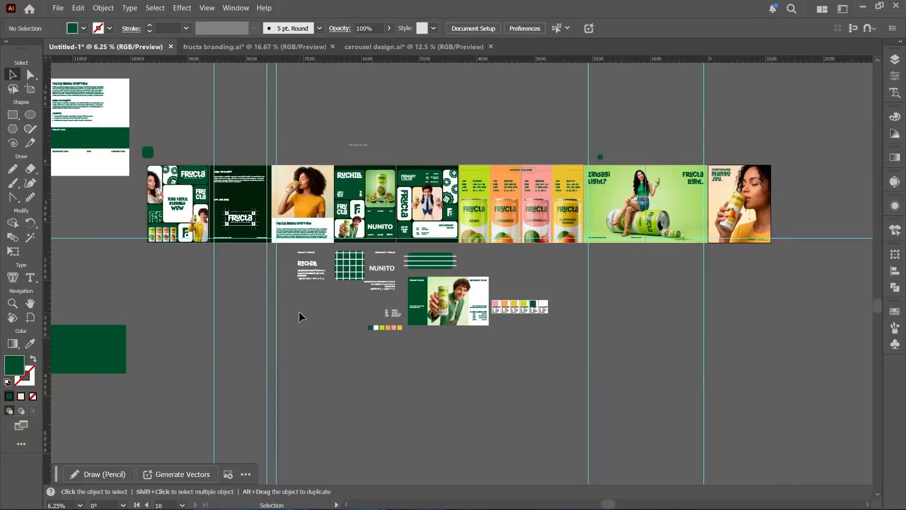
- Set up Export for Screens for all ten artboards at 1x as JPG 100, saving to the D:\Fructa juice\crousels folder
click(58, 8)
mouse_move(188, 267)
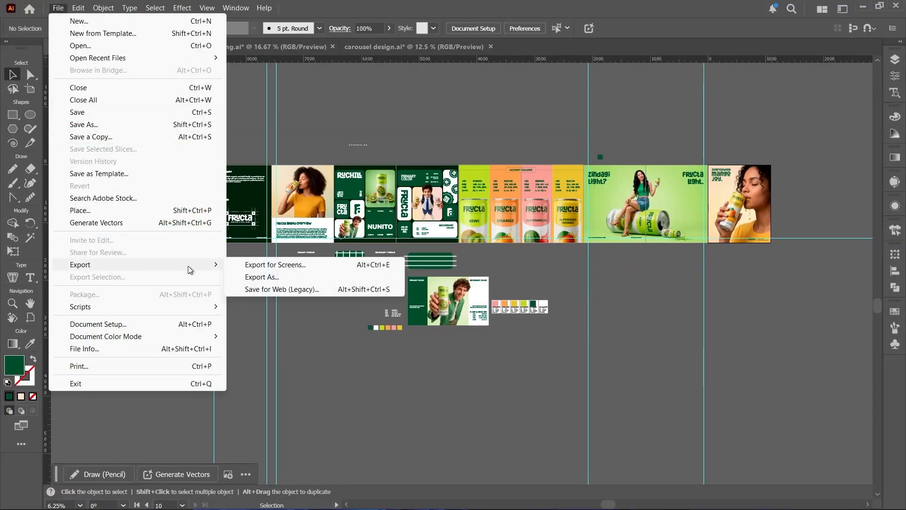
click(308, 265)
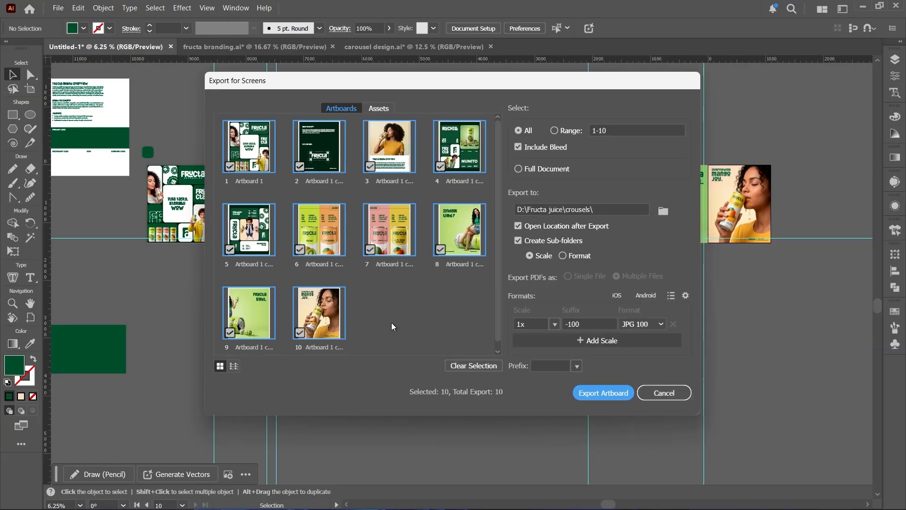
click(663, 210)
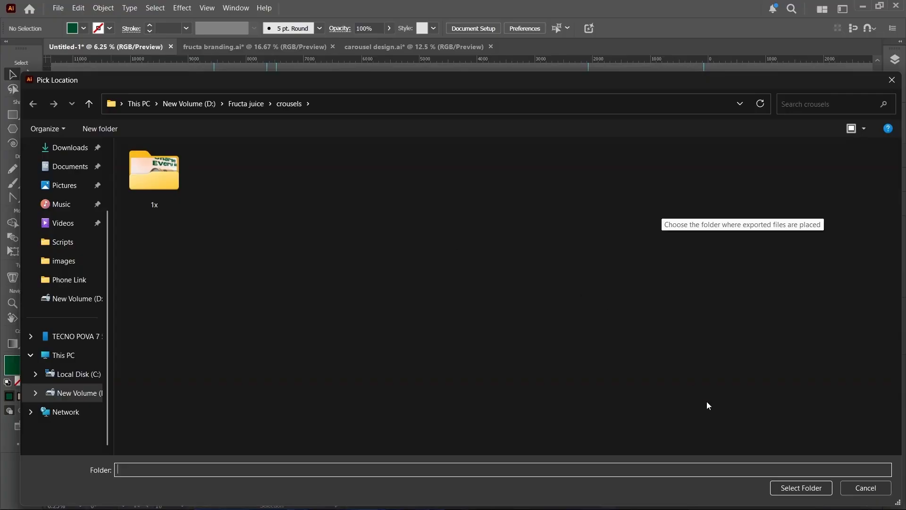
click(786, 488)
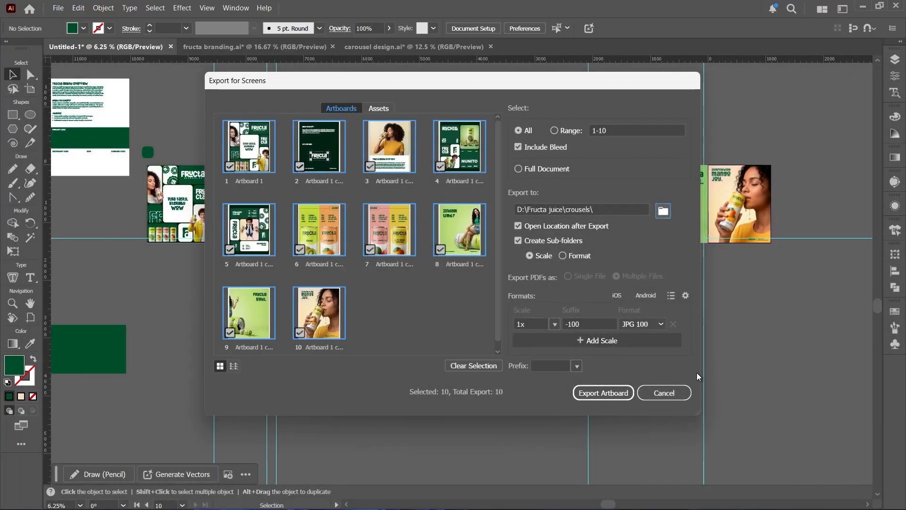
click(659, 325)
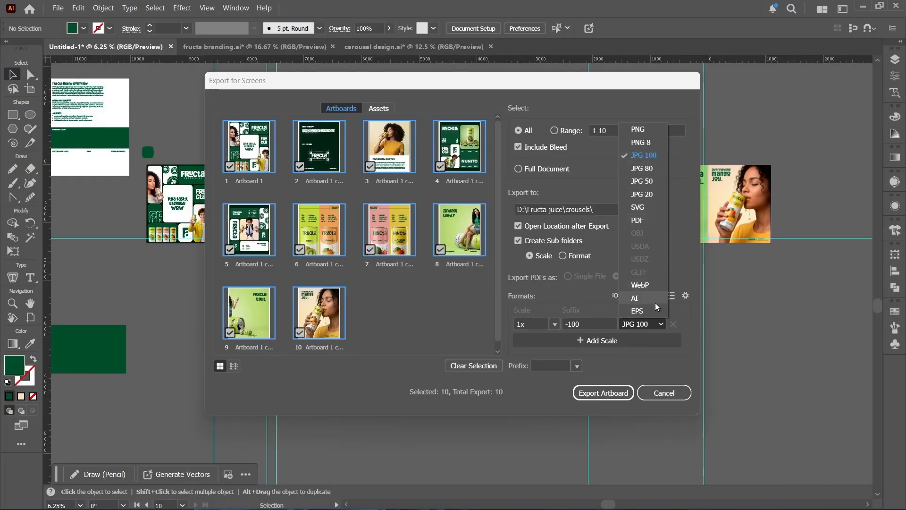
click(640, 325)
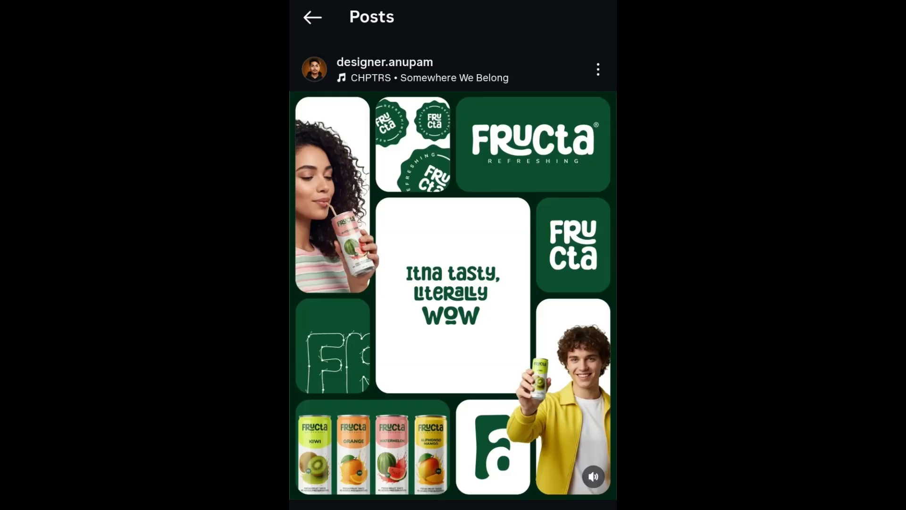
- Switch to the published Instagram post and browse through the Fructa carousel slides
scroll(453, 295, right, 5)
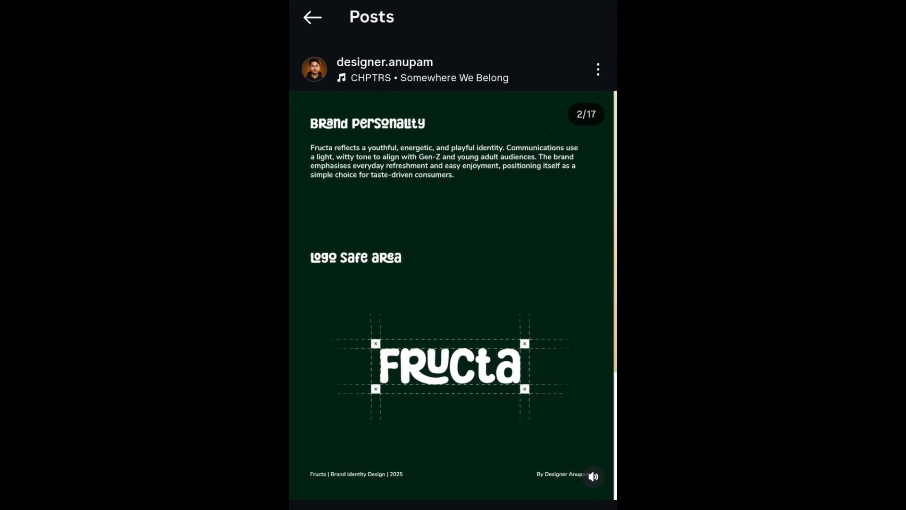
scroll(453, 296, right, 3)
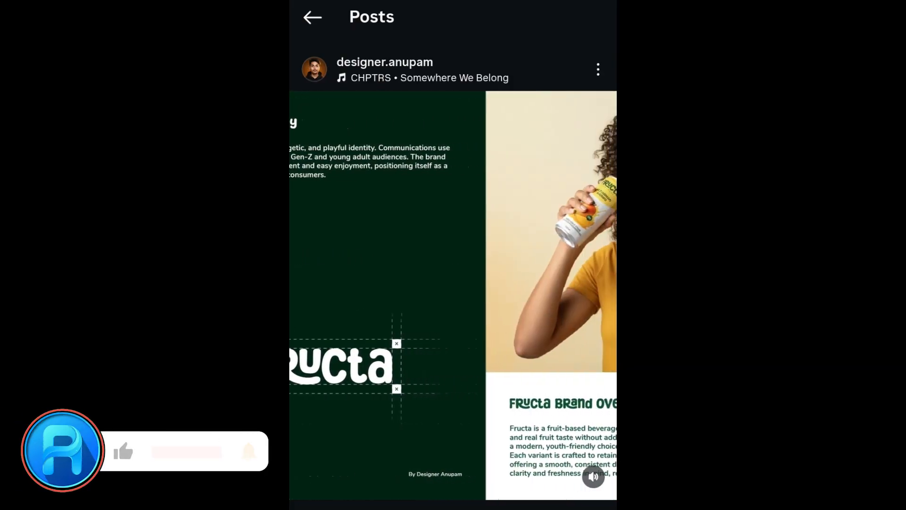